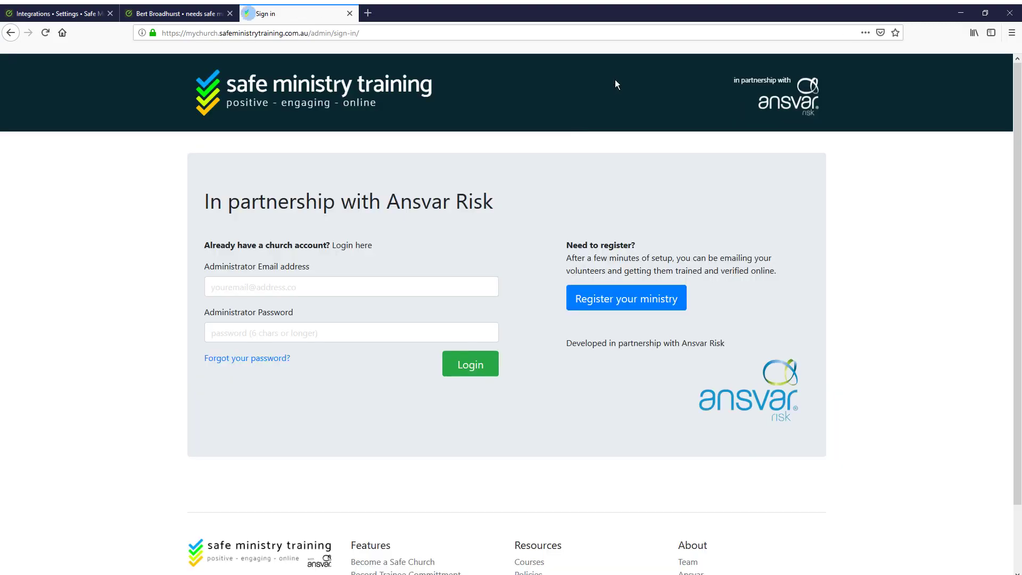
Sign in to Safe Ministry Training as administrator and go to Settings > Elvanto Syncing
click(298, 294)
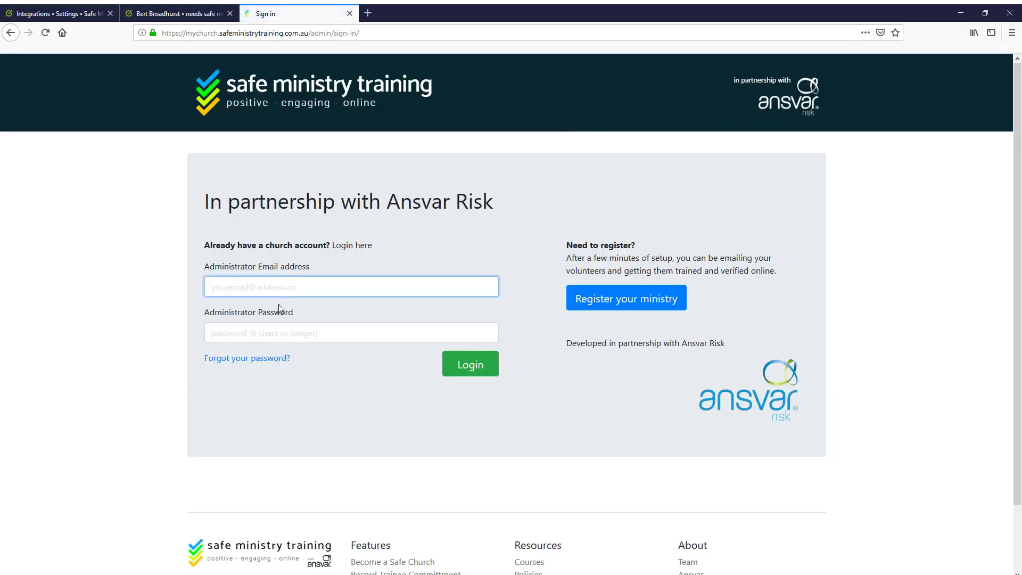
click(279, 304)
click(471, 366)
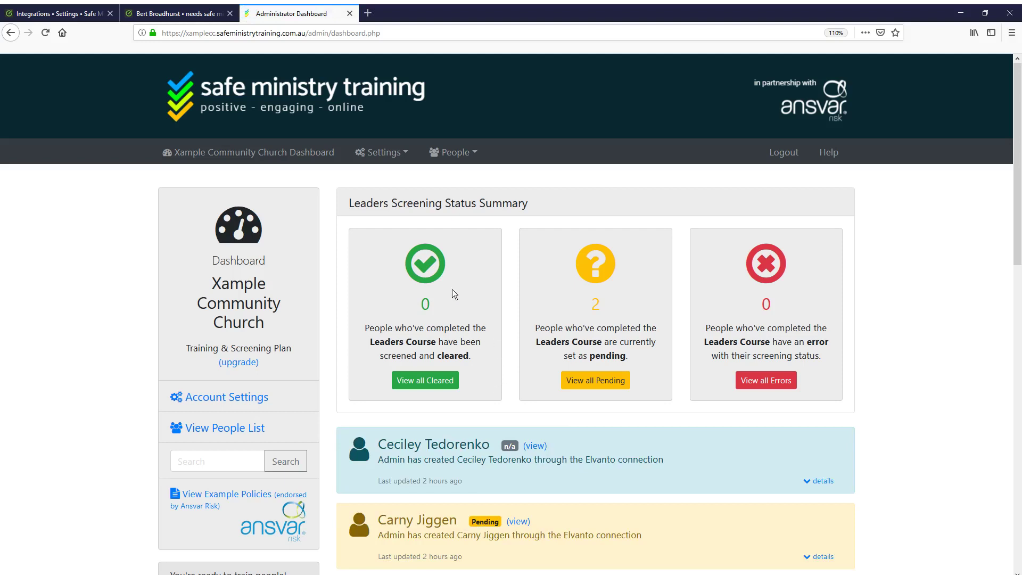
click(397, 152)
click(416, 257)
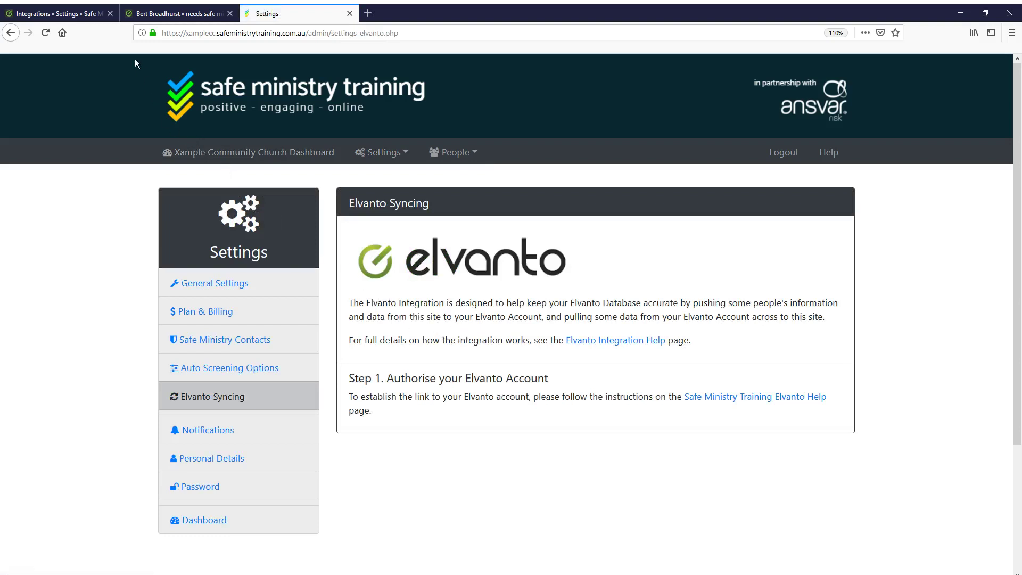
In Elvanto's Settings > Integrations, add the Safe Ministry Training integration
click(149, 16)
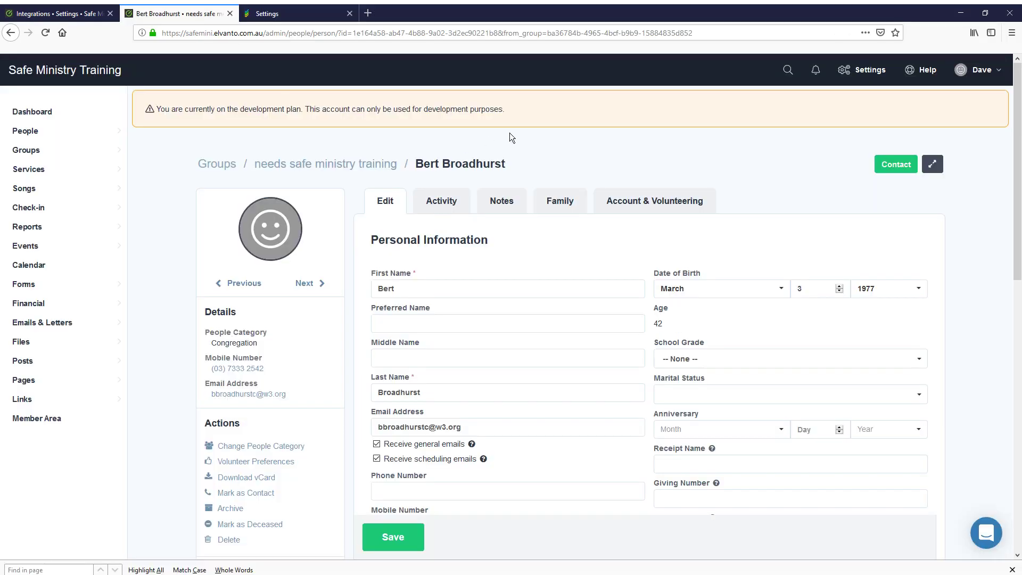
mouse_move(22, 131)
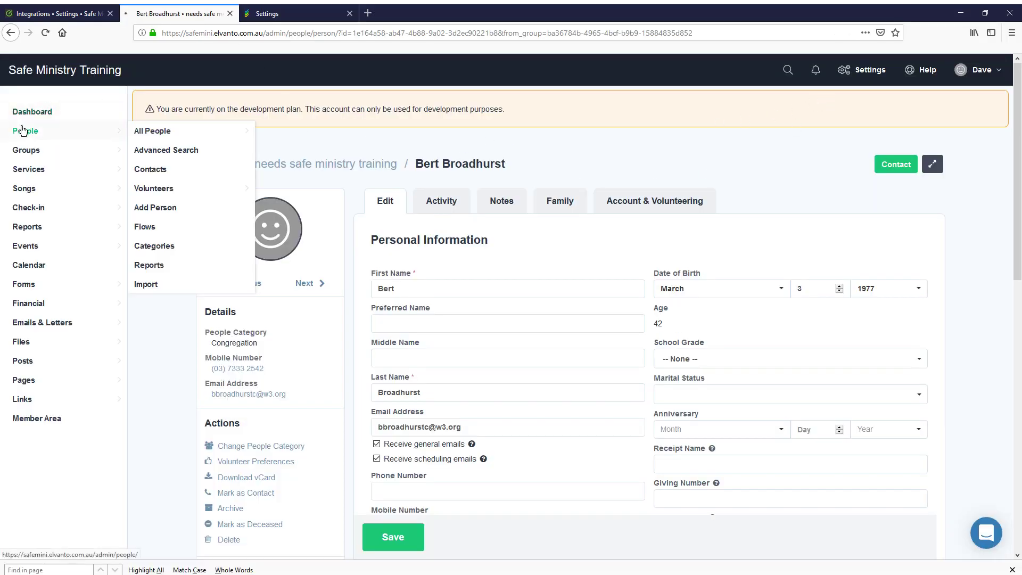
click(139, 133)
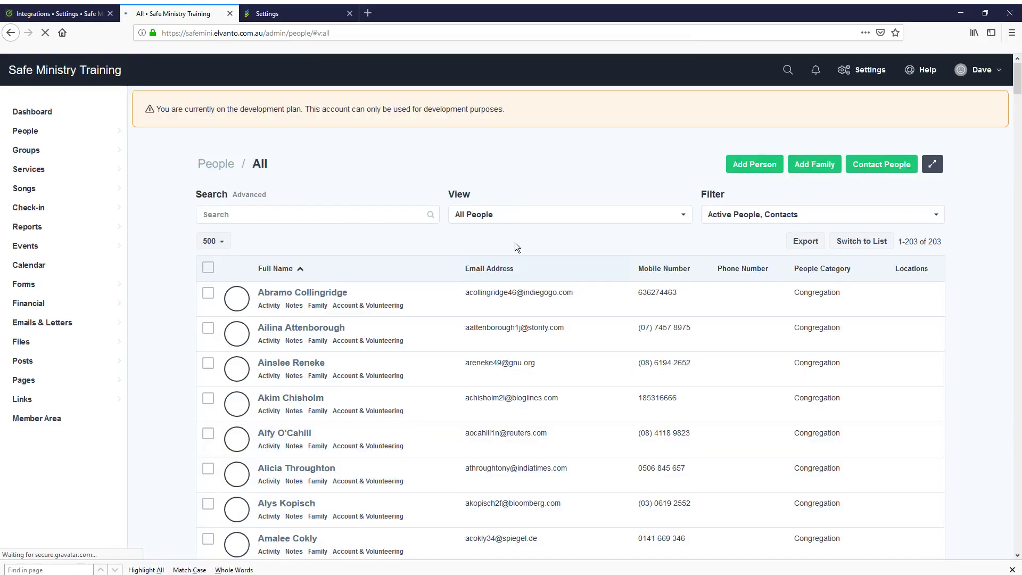
click(871, 71)
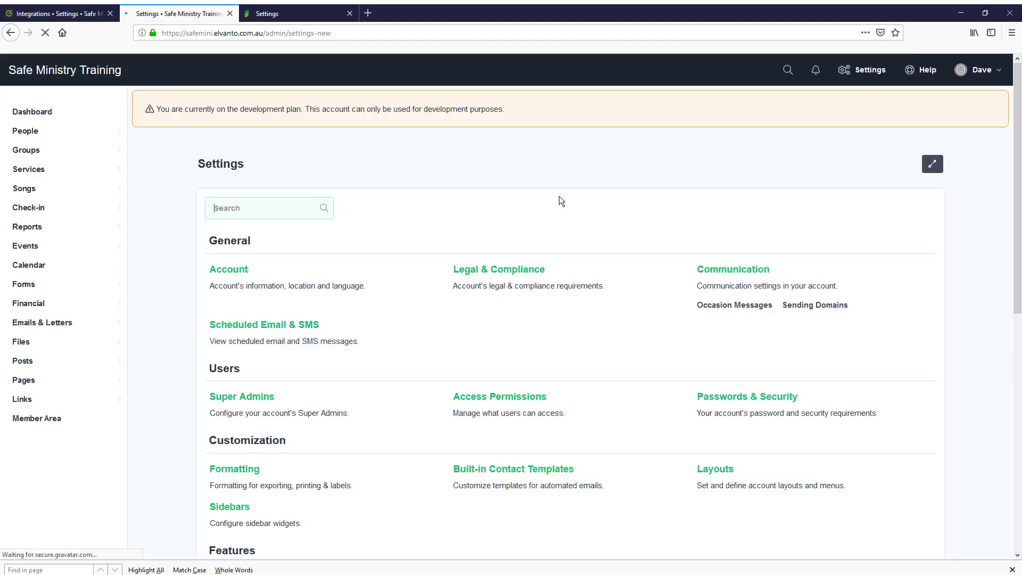
scroll(377, 312, down, 8)
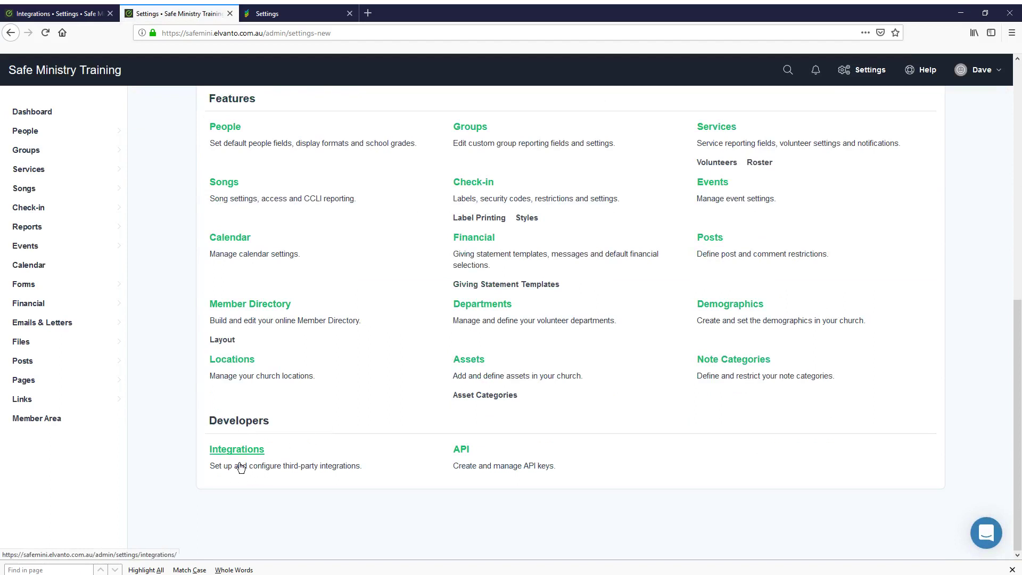
click(230, 456)
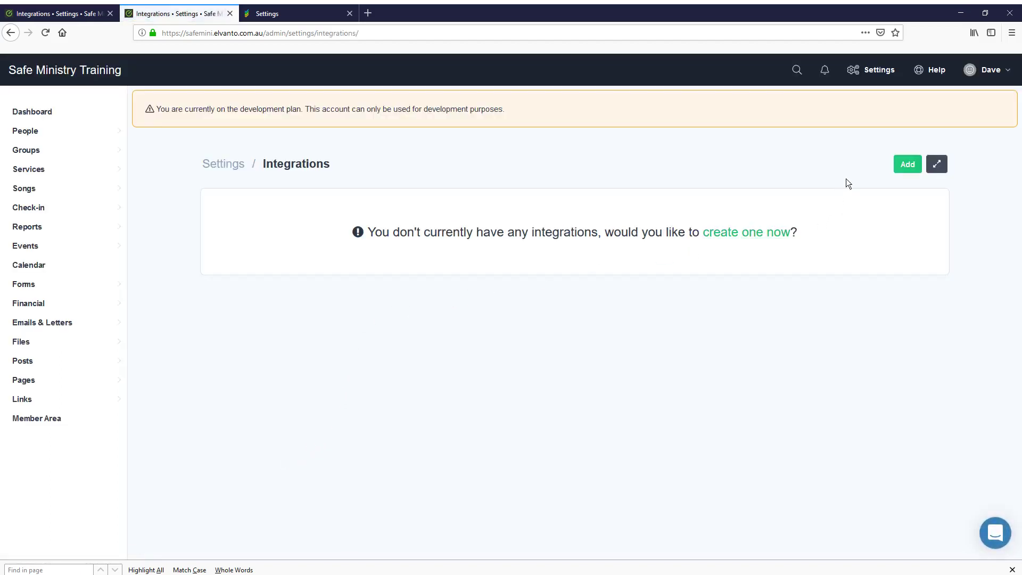
click(907, 163)
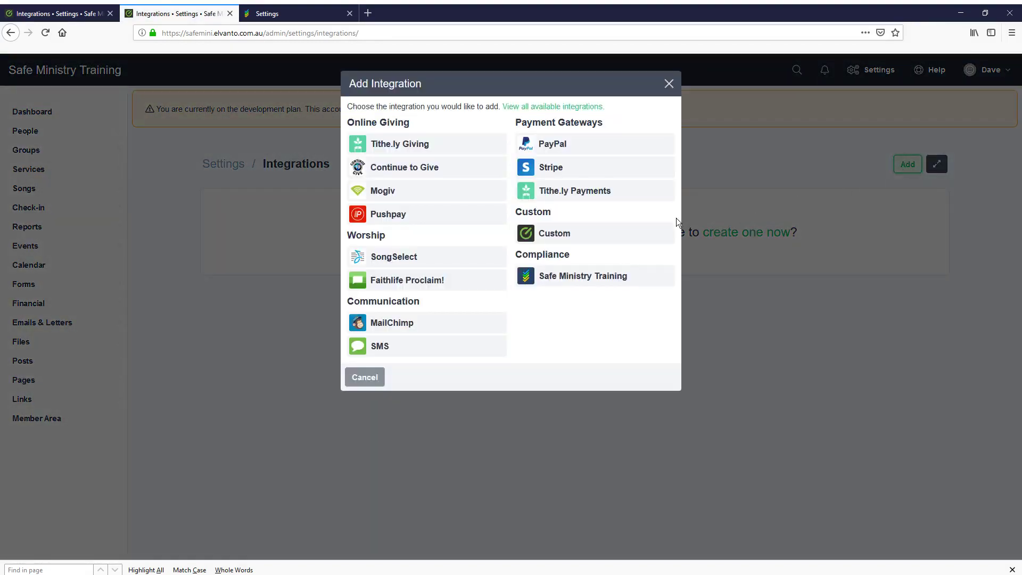
click(561, 278)
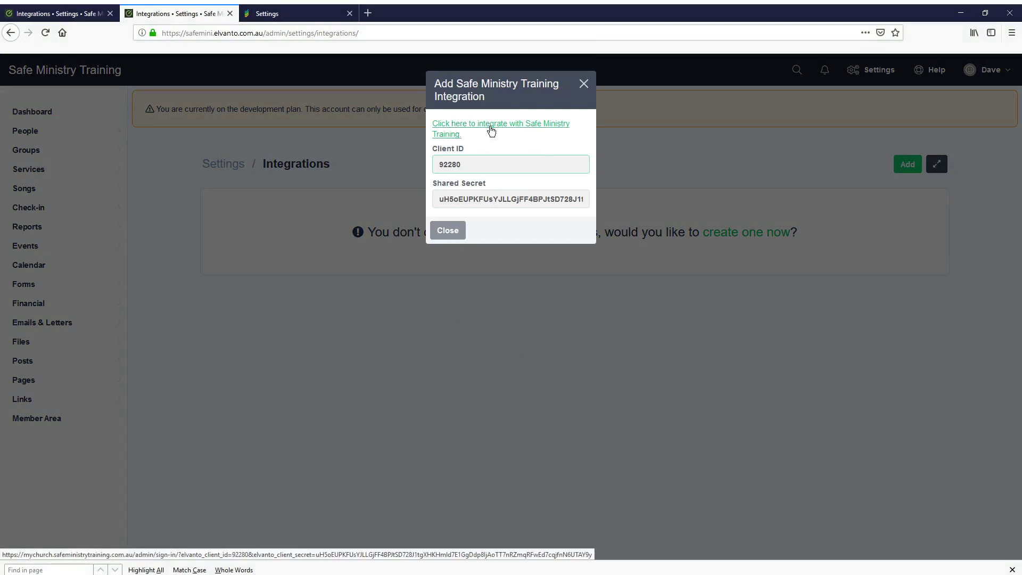
Follow the integration link and log in to Safe Ministry Training with the administrator credentials
click(491, 131)
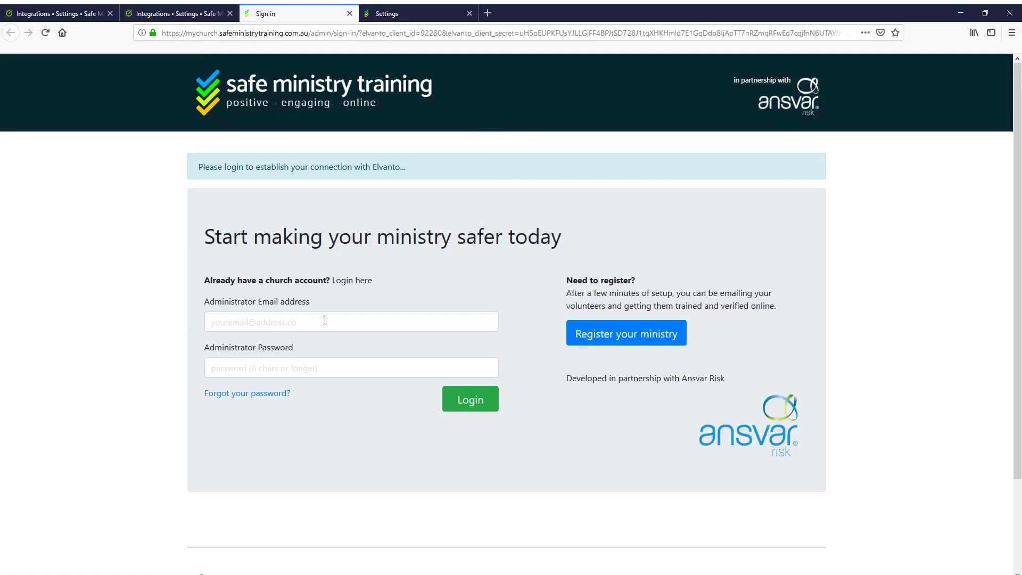
click(326, 325)
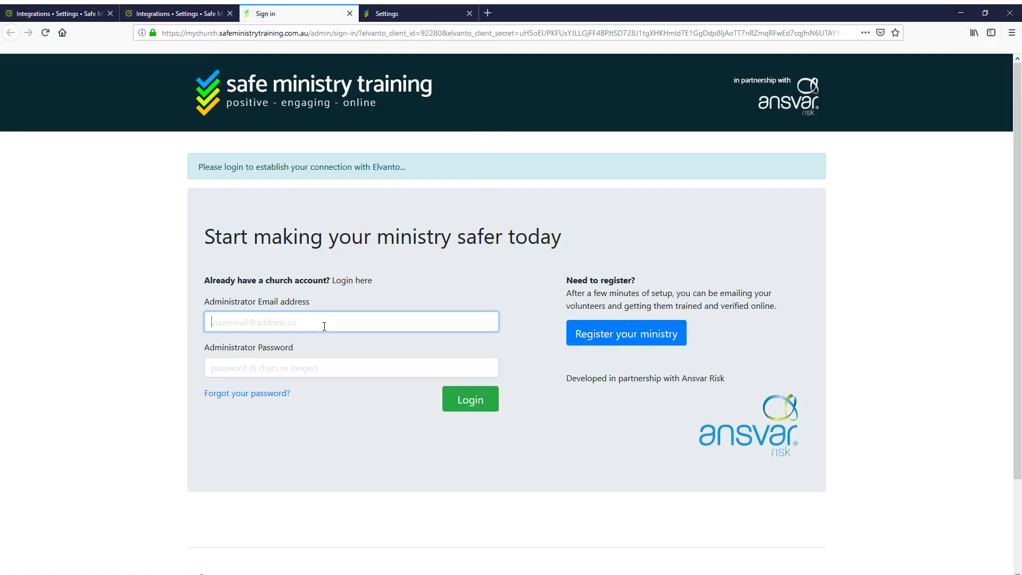
click(311, 338)
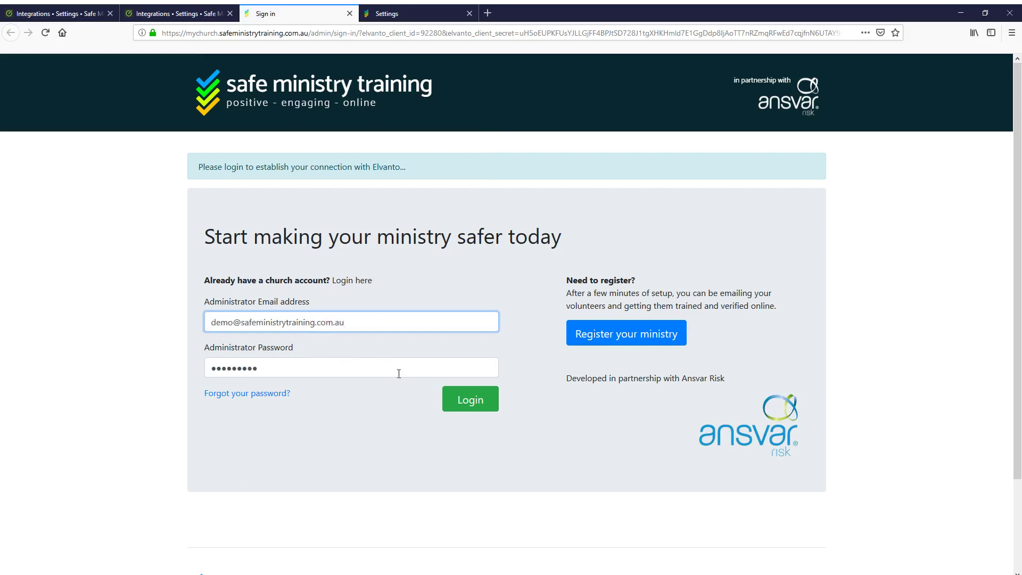
click(467, 400)
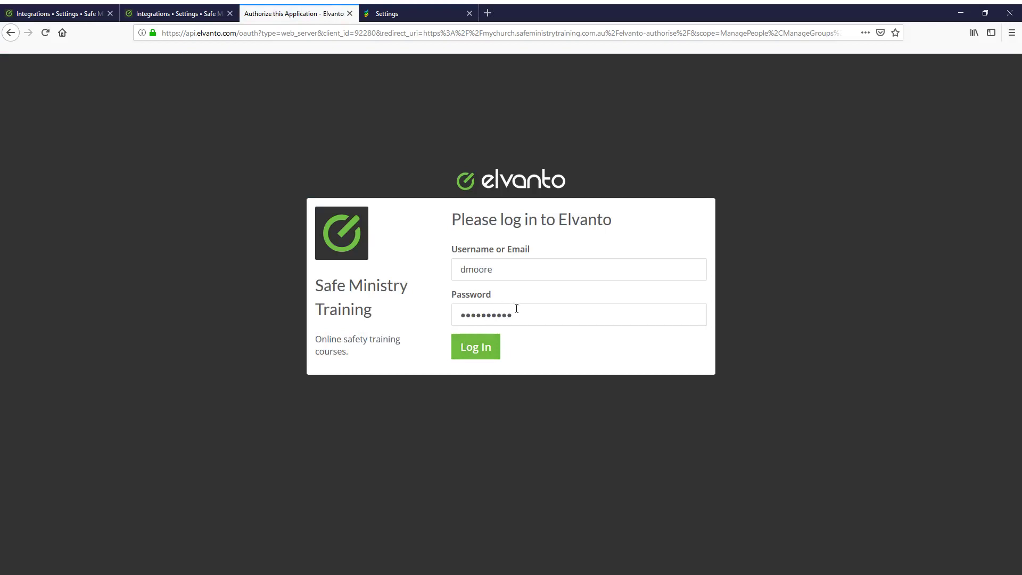
Log in on Elvanto's authorisation page and allow Safe Ministry Training access
click(481, 354)
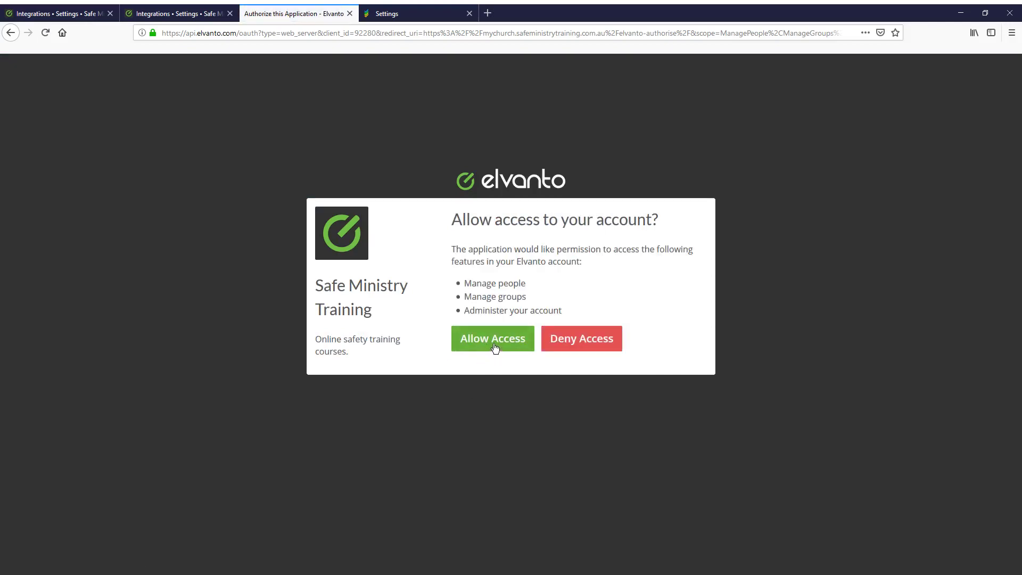
click(495, 348)
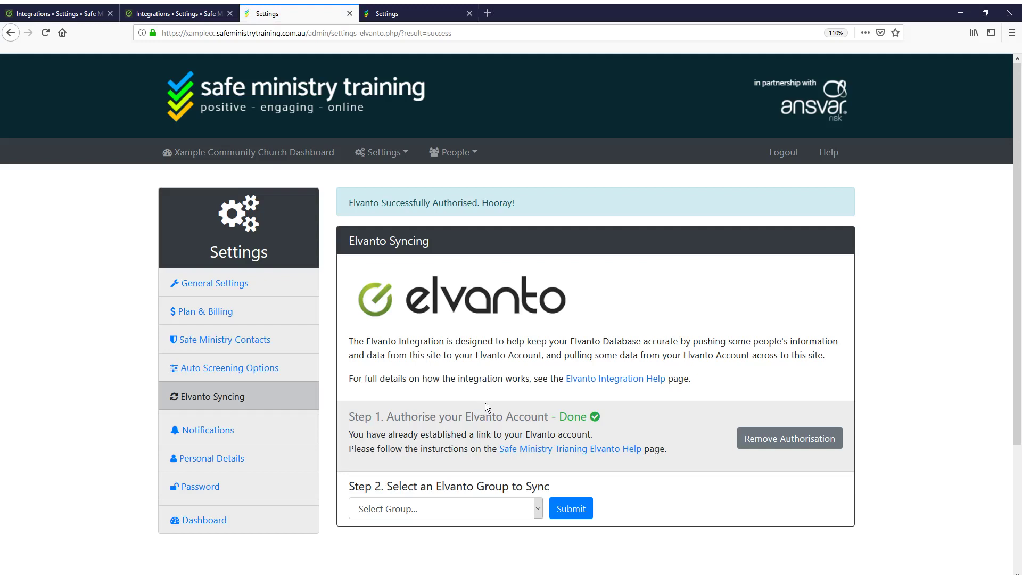
scroll(452, 418, down, 2)
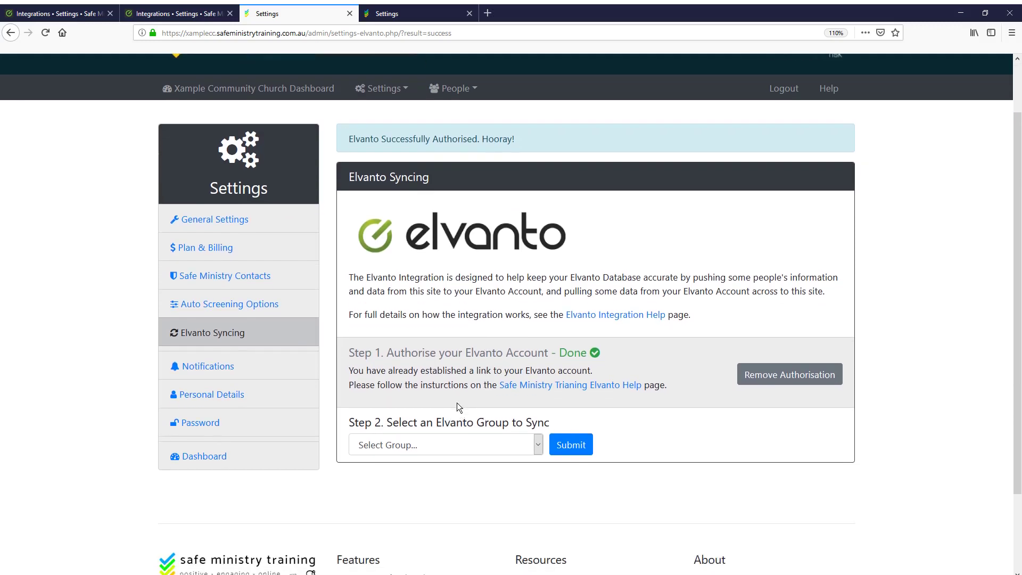
scroll(457, 407, down, 3)
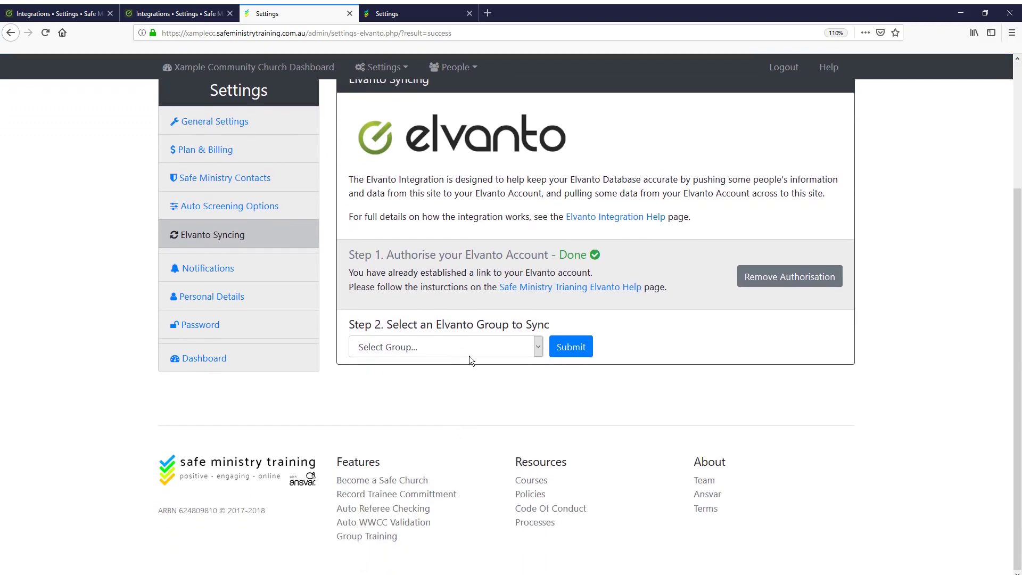
click(539, 351)
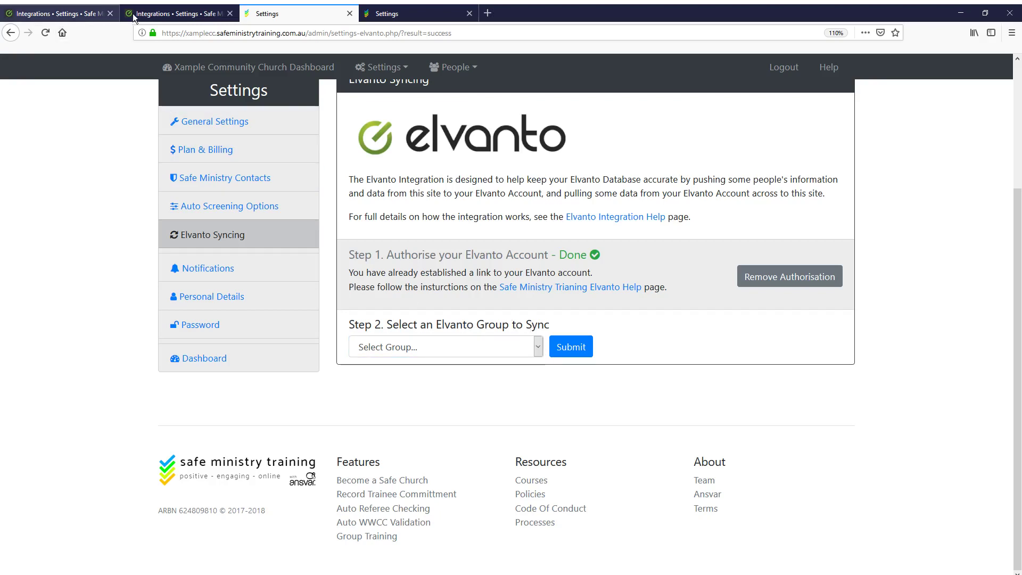
Close the Elvanto integration details and open the list of all groups
click(152, 15)
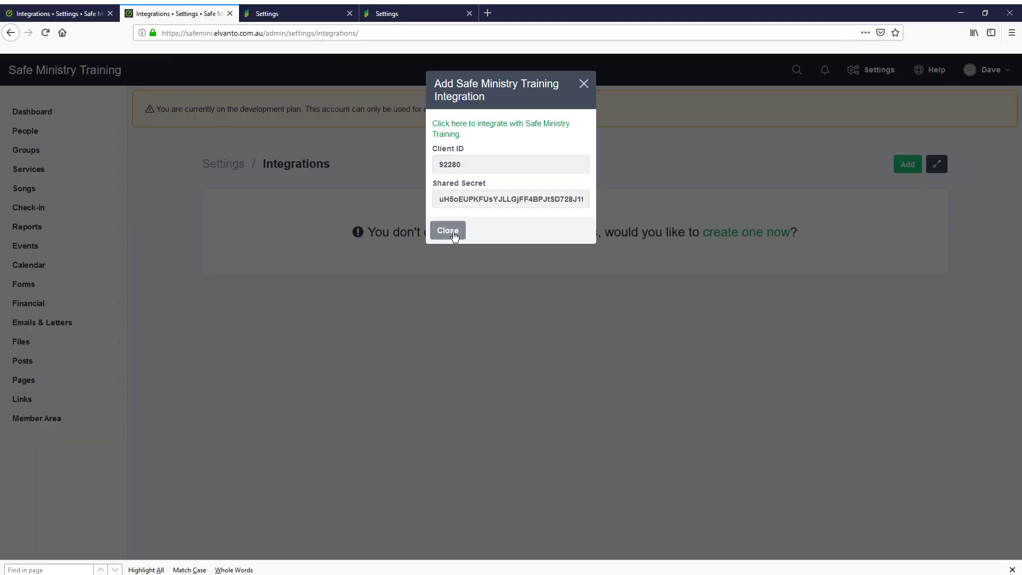
click(454, 230)
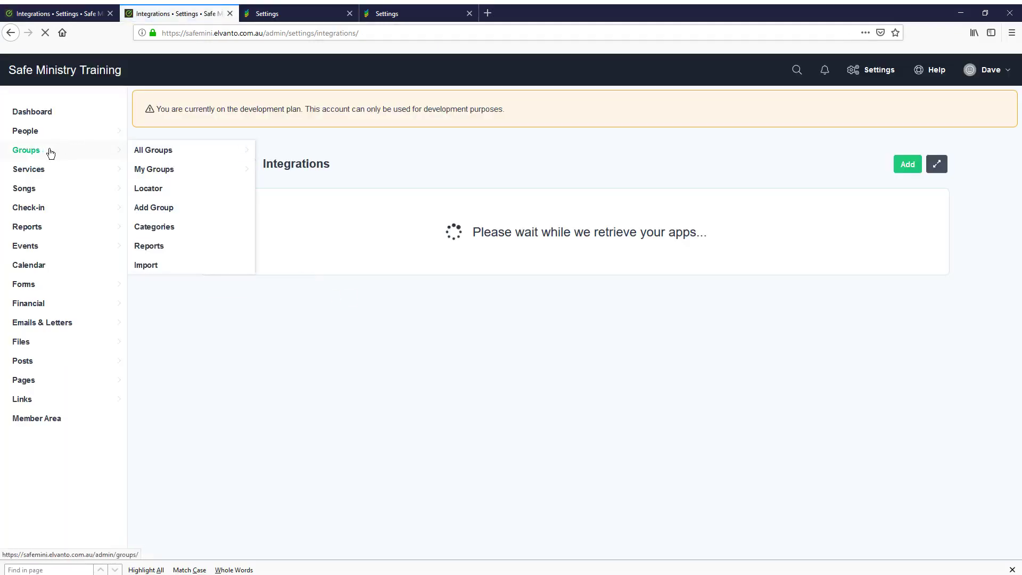
click(39, 133)
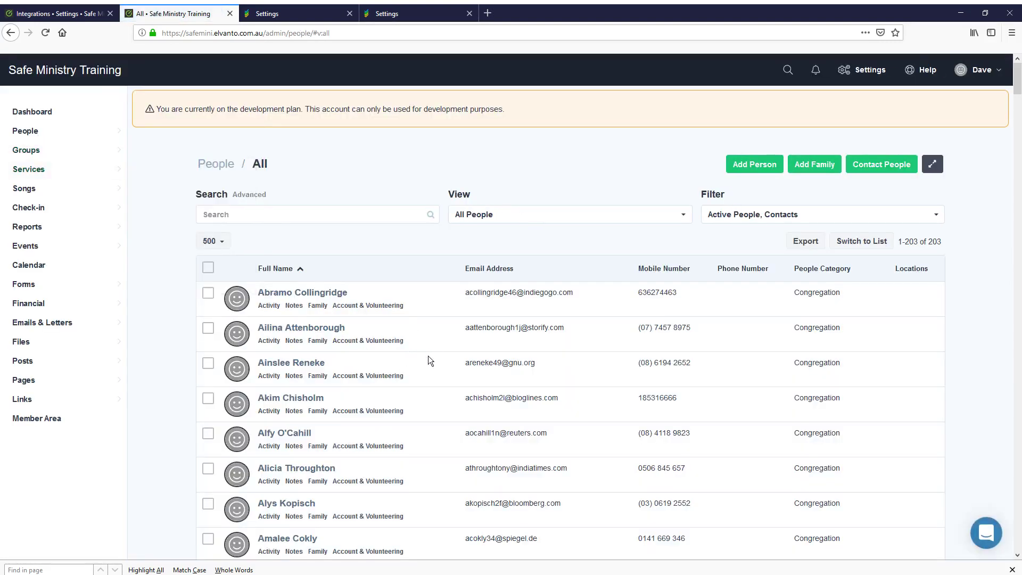
mouse_move(107, 154)
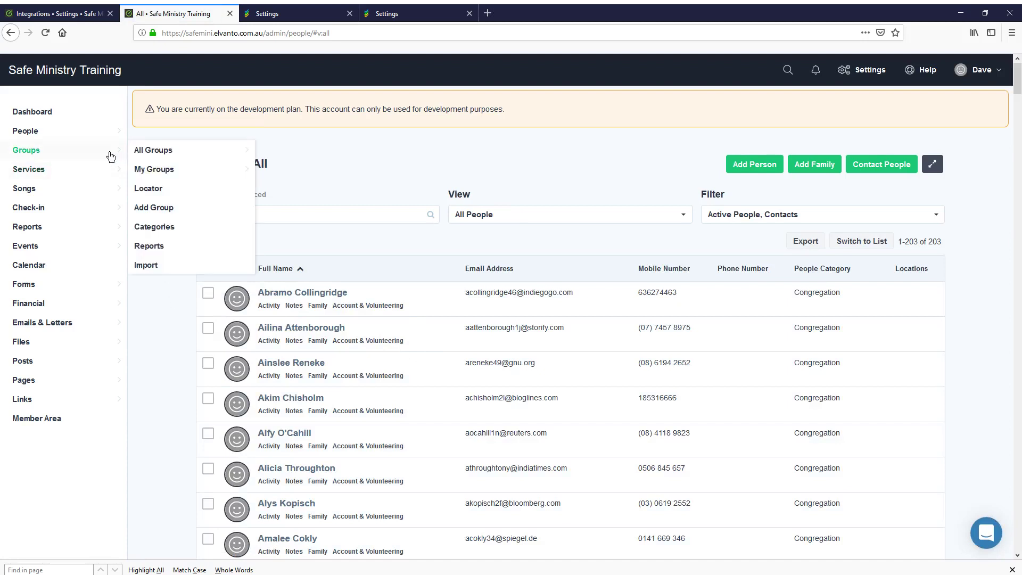
click(157, 154)
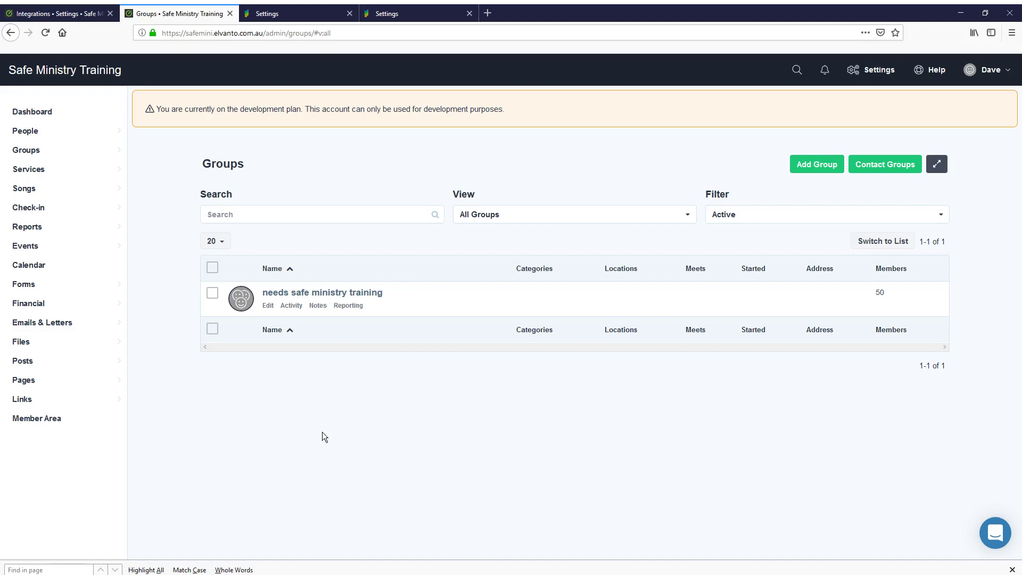
Open the 'needs safe ministry training' group and review its 50 members
click(343, 297)
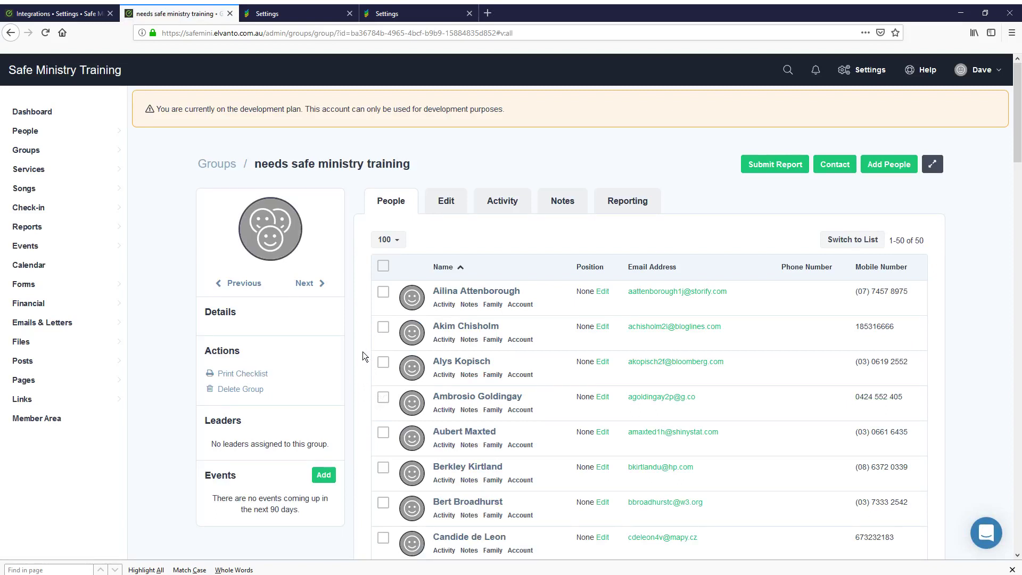
scroll(363, 369, down, 1)
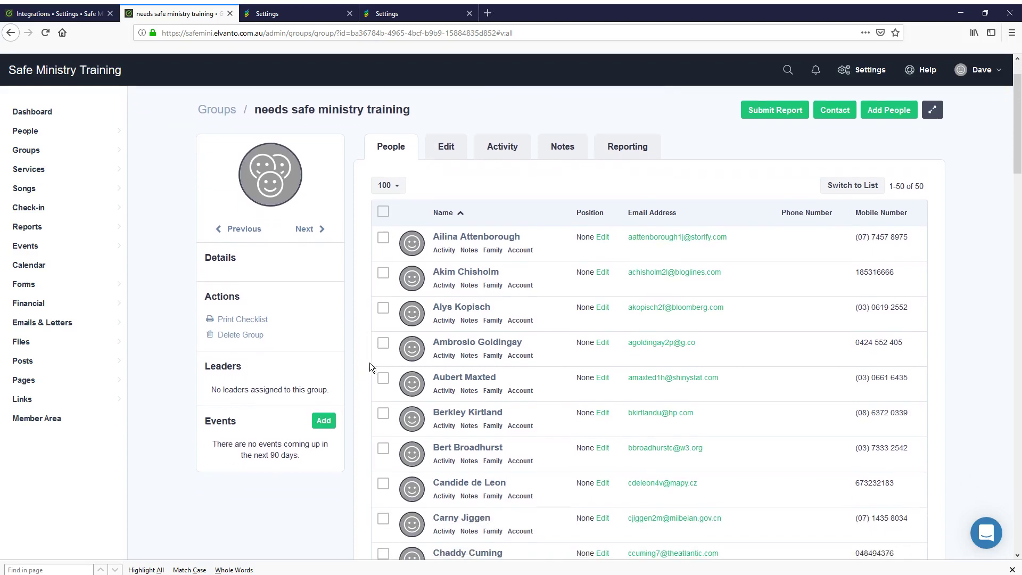
scroll(564, 364, down, 2)
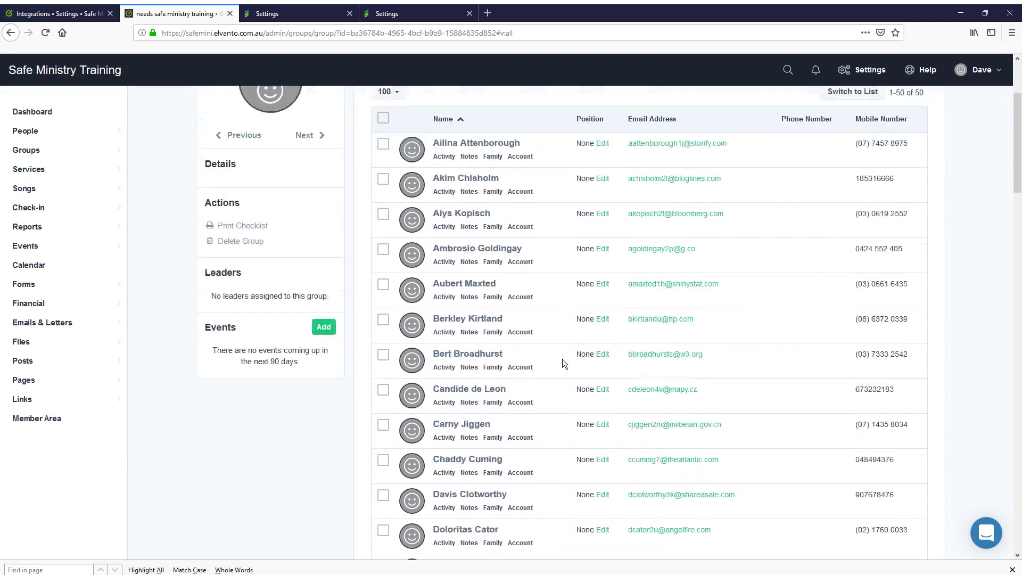
scroll(566, 378, down, 5)
scroll(569, 405, down, 3)
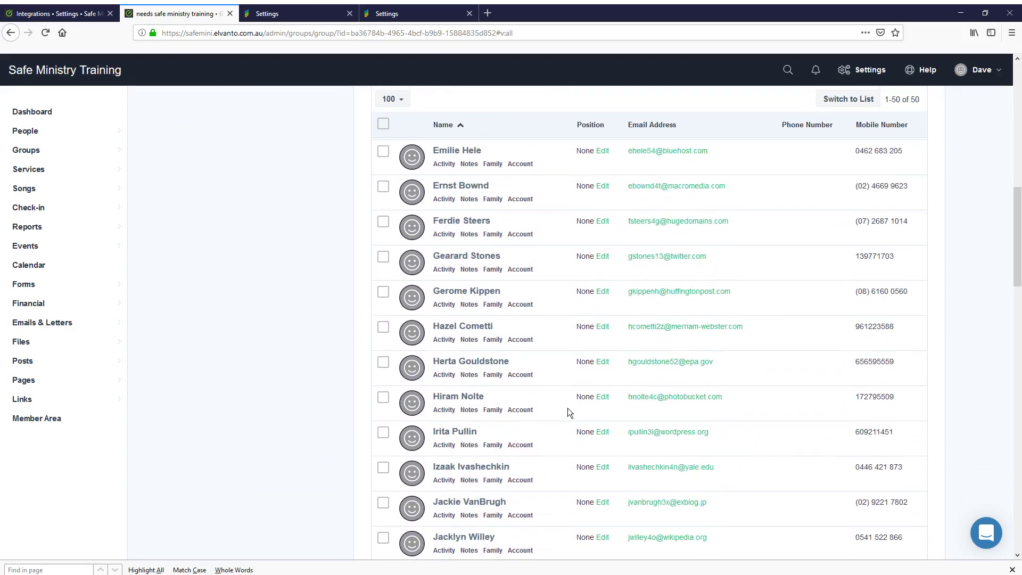
scroll(565, 420, down, 2)
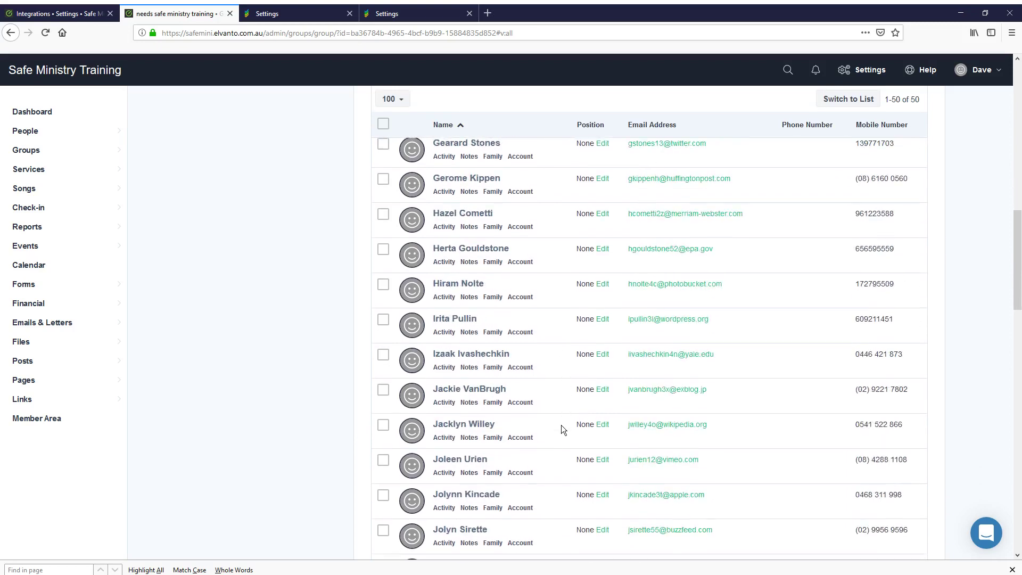
scroll(563, 429, down, 1)
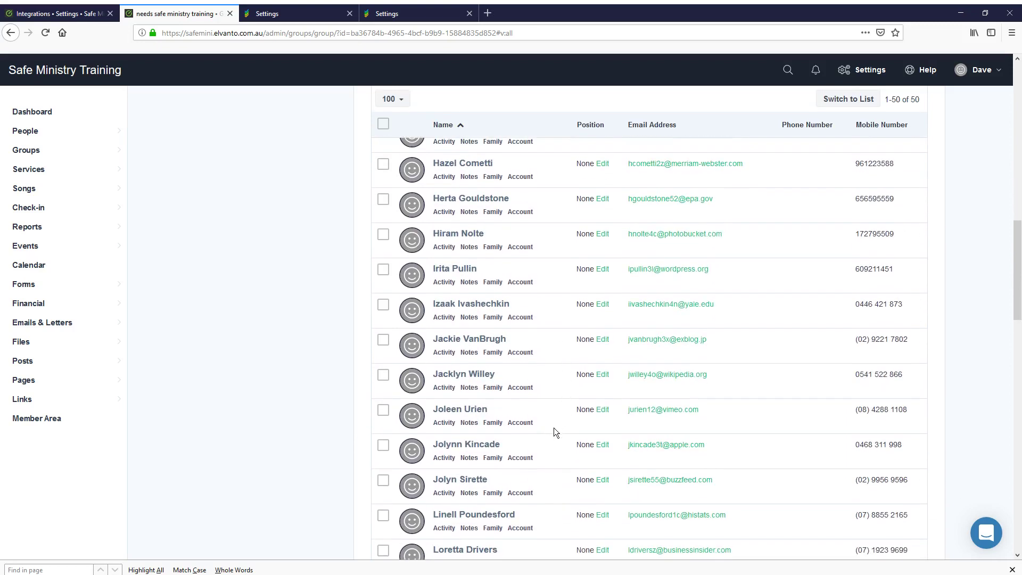
scroll(552, 432, down, 3)
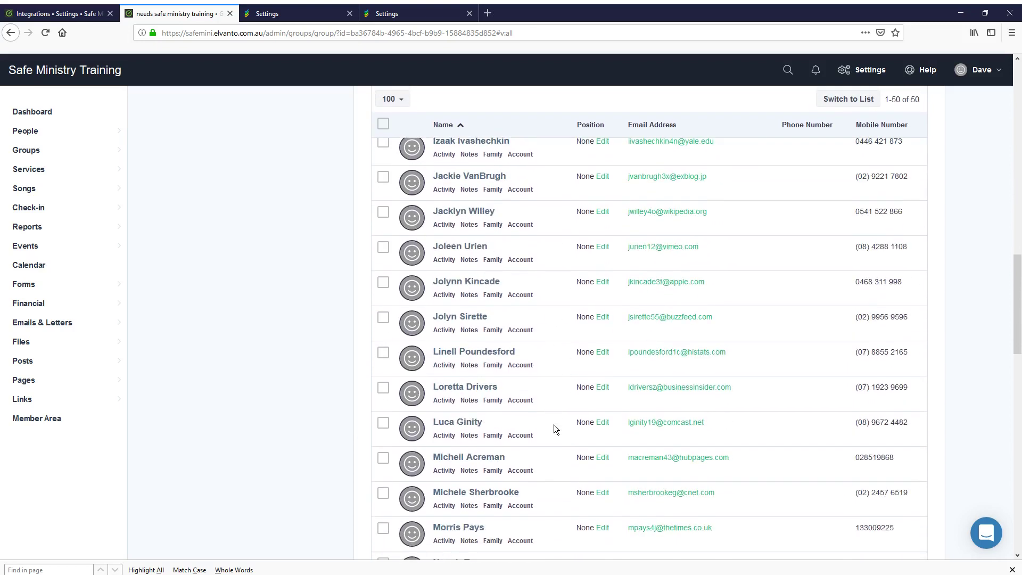
click(274, 14)
Select 'needs safe ministry training' as the Elvanto group to sync and submit
scroll(441, 302, up, 3)
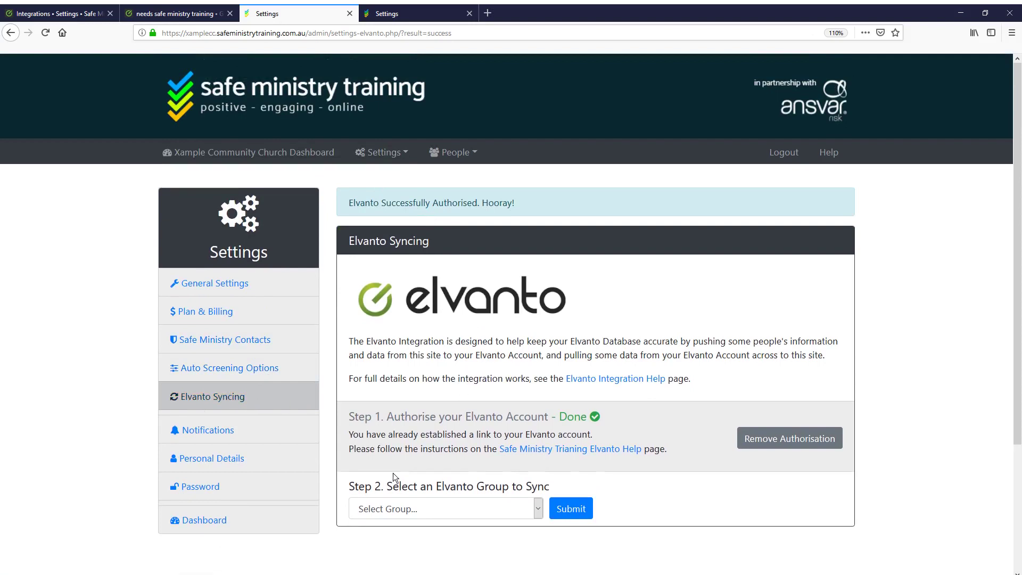
scroll(522, 526, down, 3)
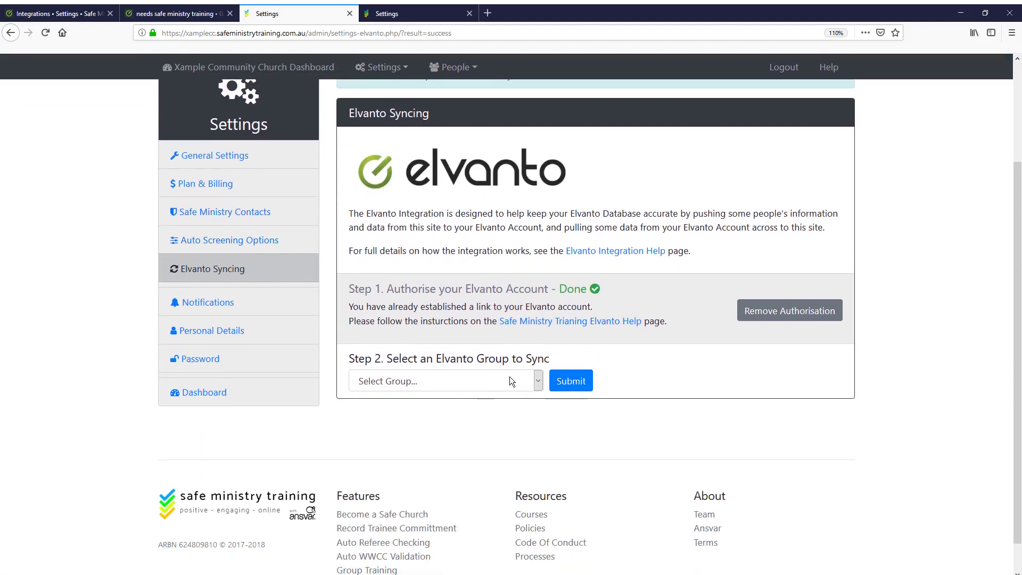
click(510, 376)
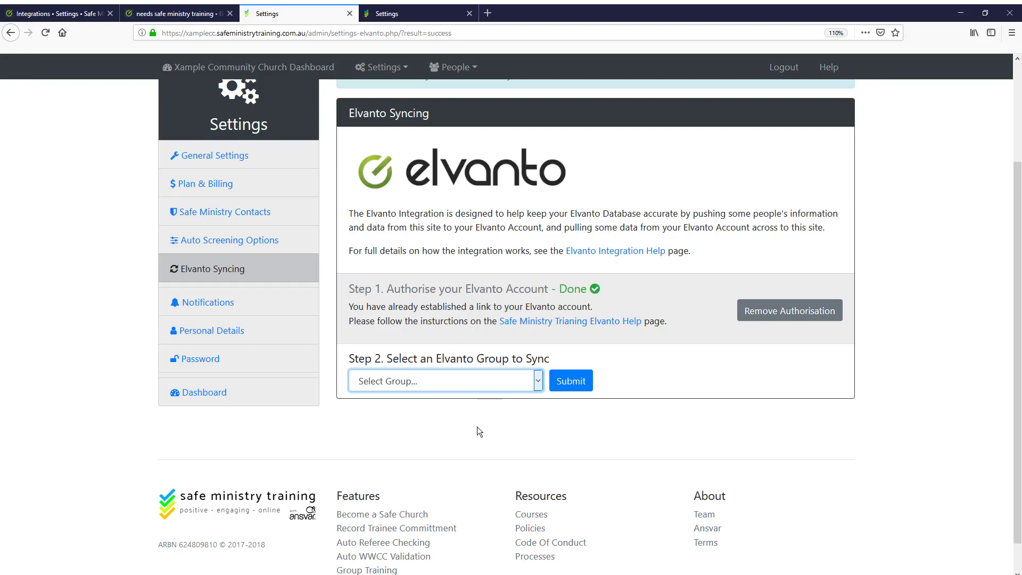
key(Down)
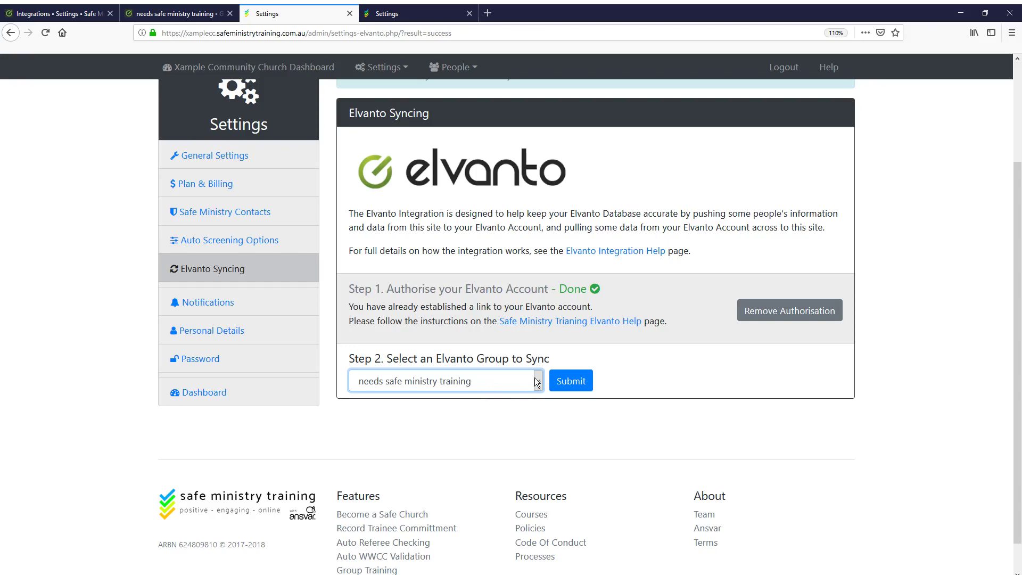
click(570, 381)
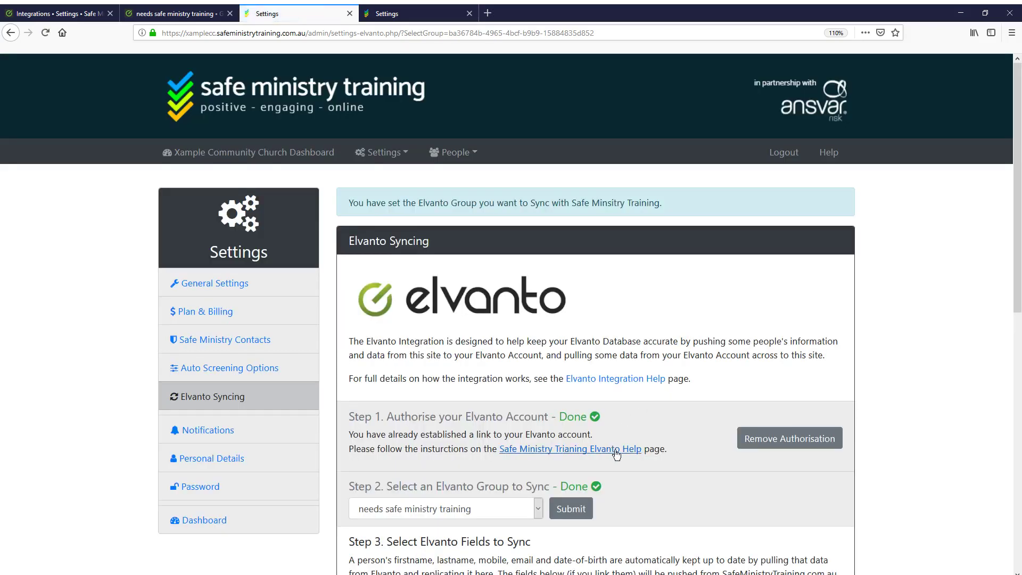
scroll(626, 464, down, 5)
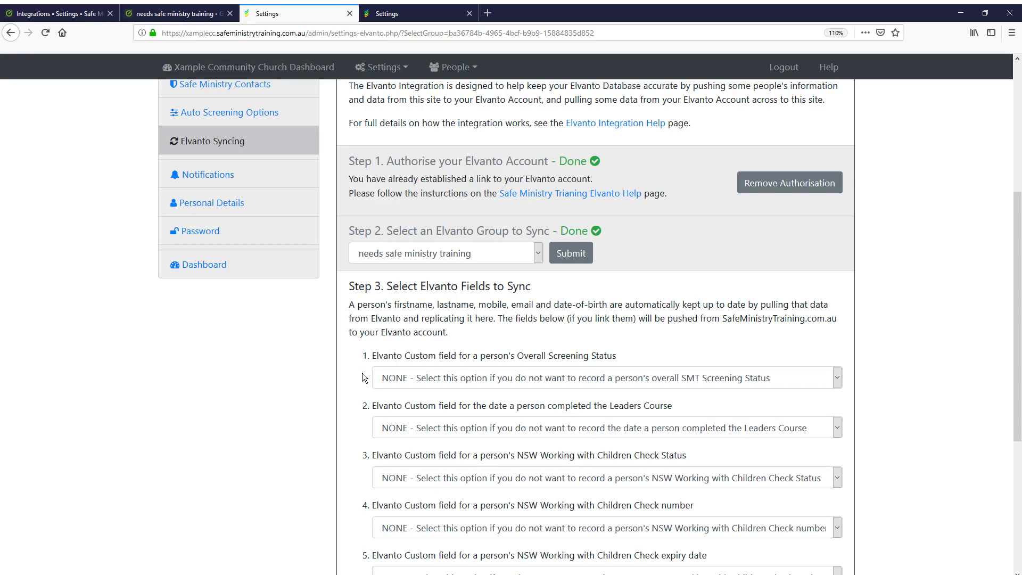
scroll(362, 375, down, 1)
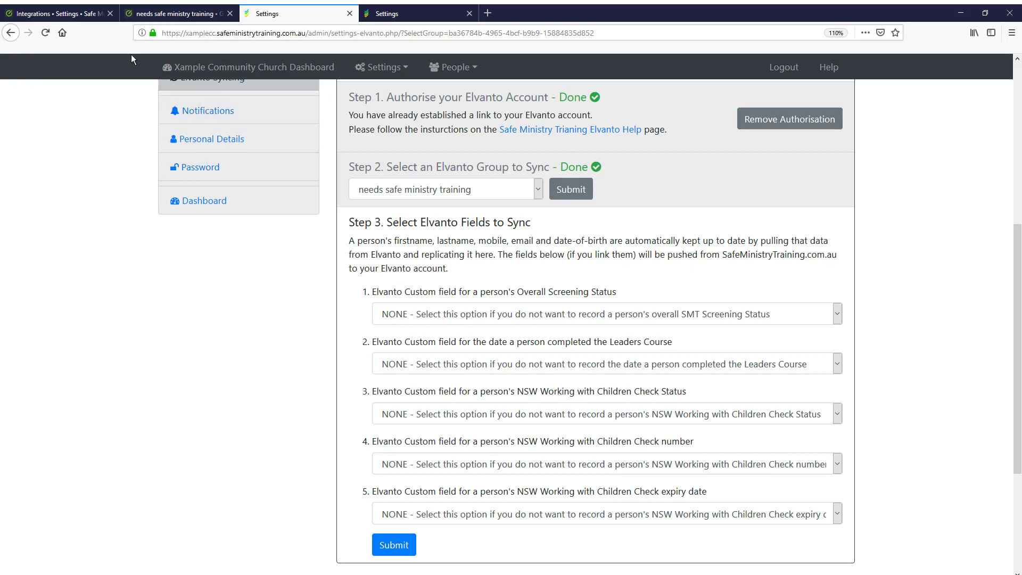
Open the Congregation category's 'My Profile' layout and show its custom fields
click(128, 15)
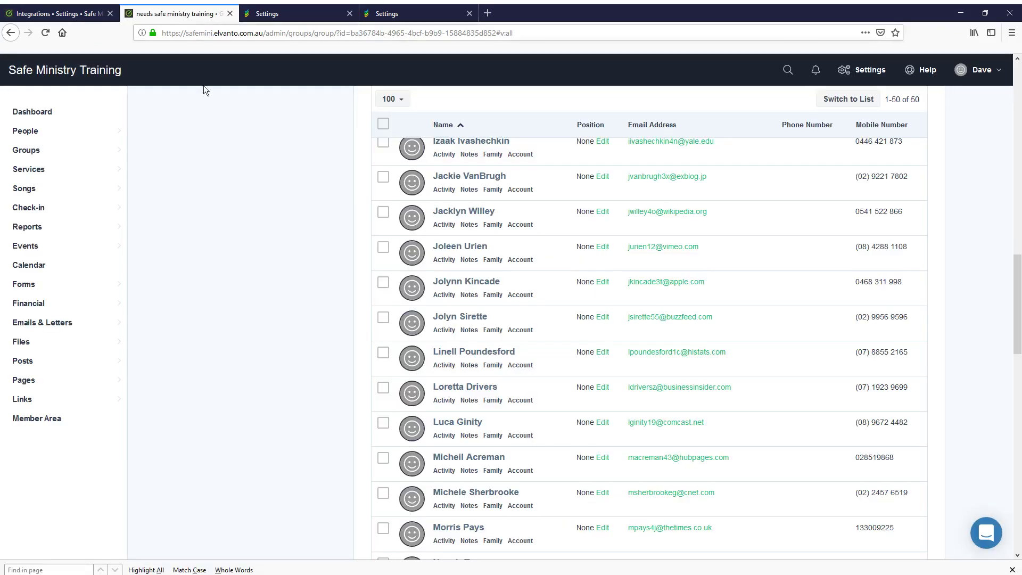
scroll(314, 384, up, 15)
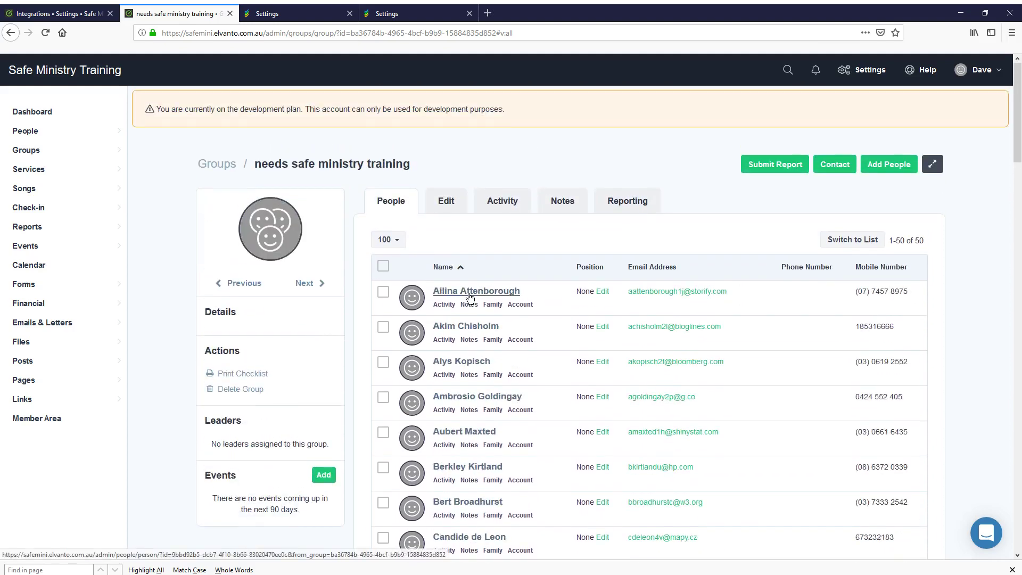
mouse_move(72, 132)
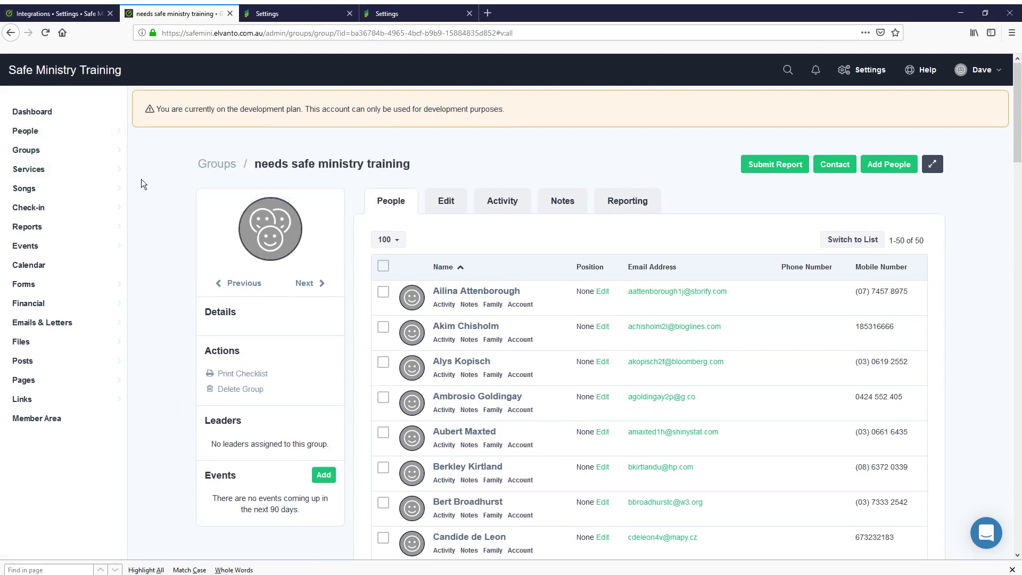
mouse_move(129, 132)
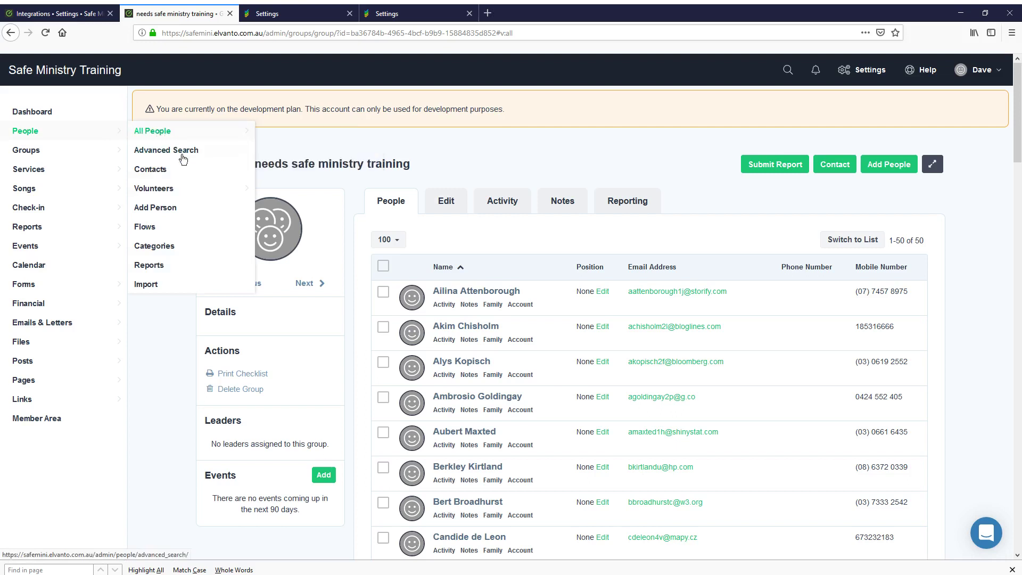
click(167, 247)
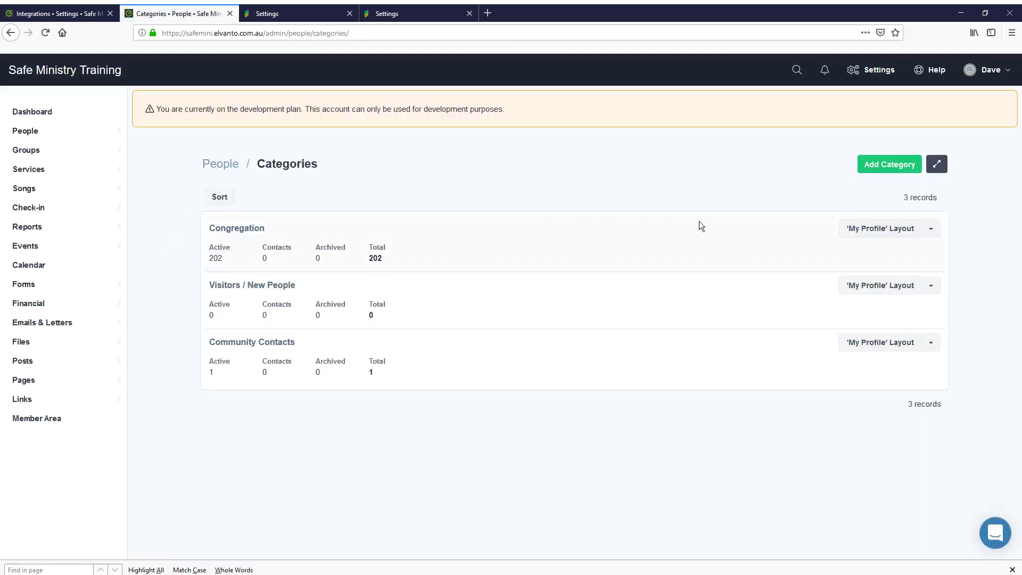
click(873, 232)
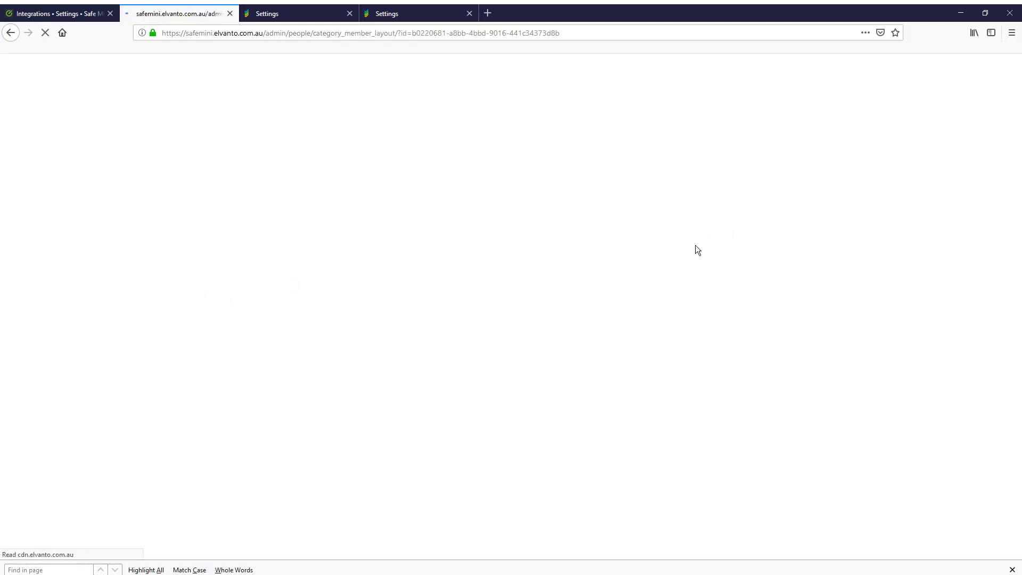
scroll(541, 474, down, 3)
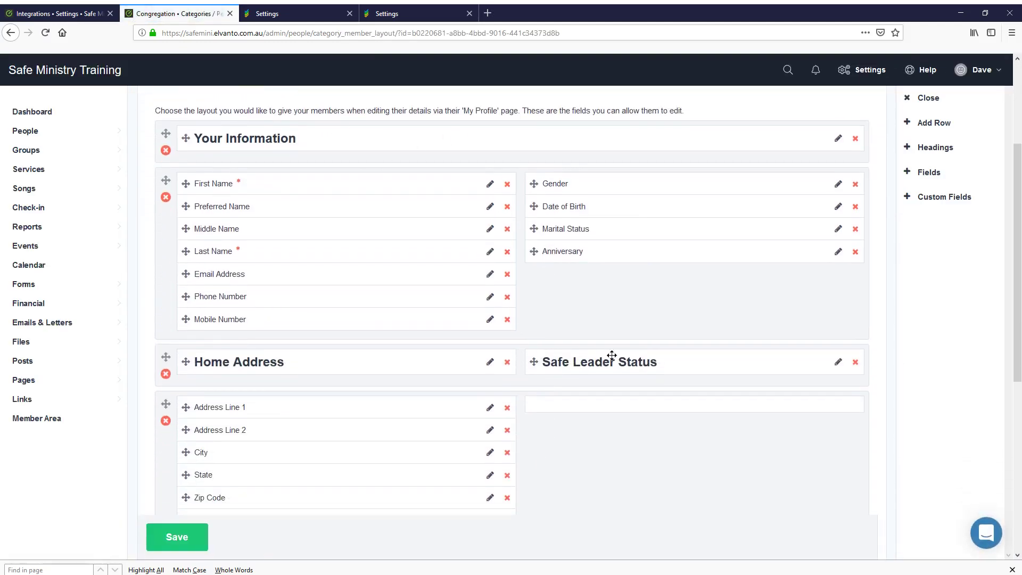
click(913, 203)
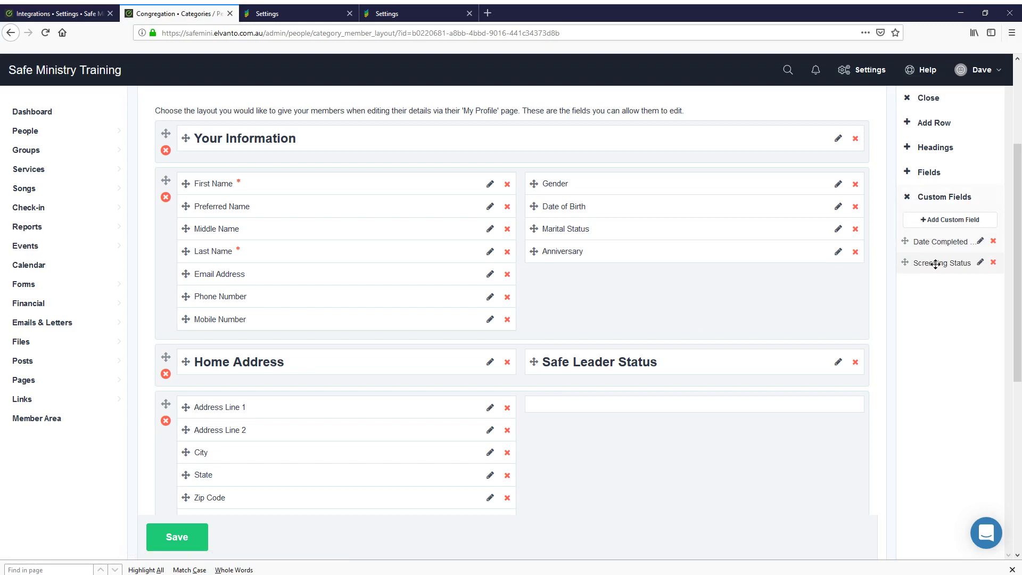
Place Screening Status and Date Completed Leaders Course under Safe Leader Status
drag(936, 264, 564, 420)
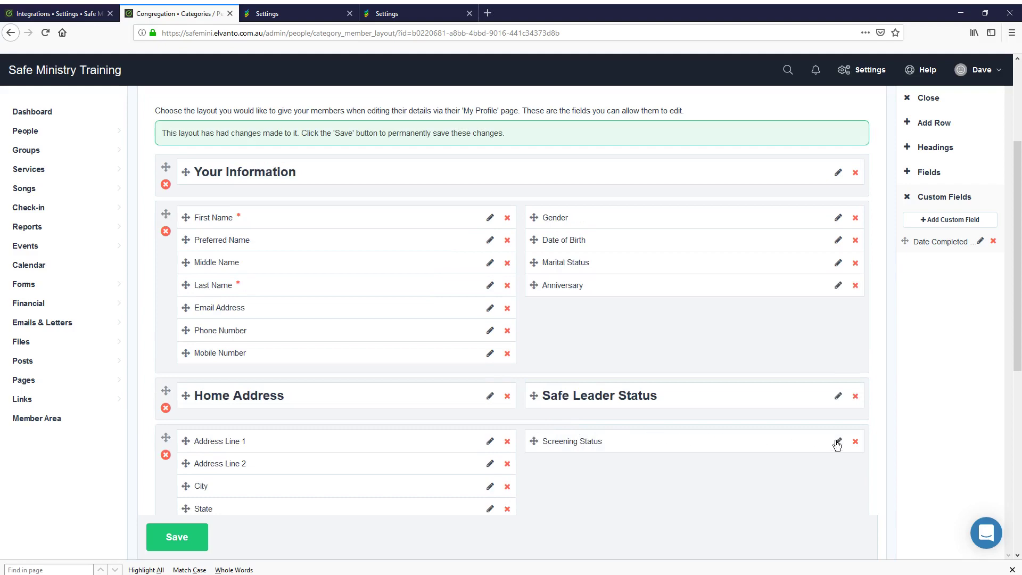
click(838, 442)
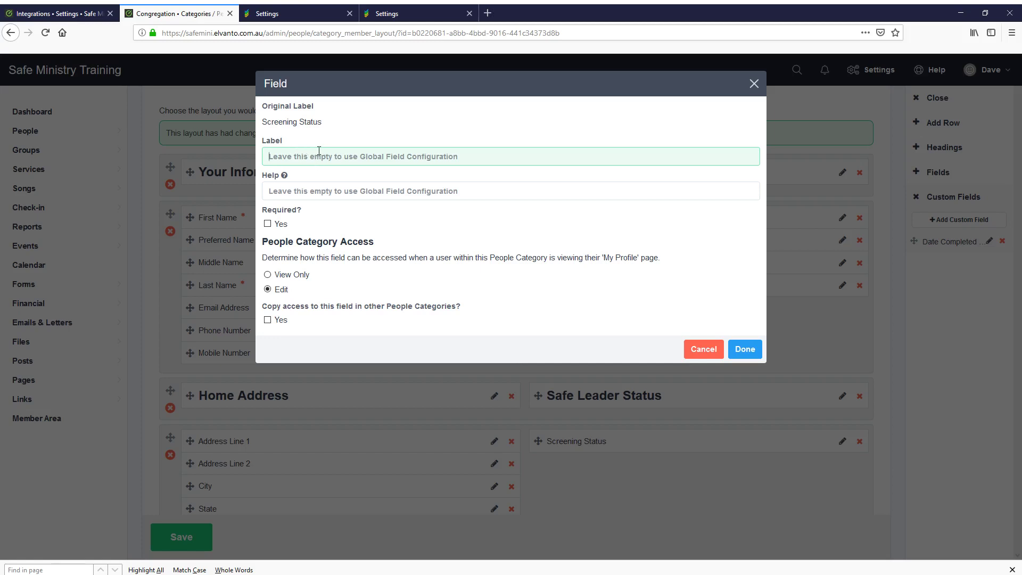
click(706, 354)
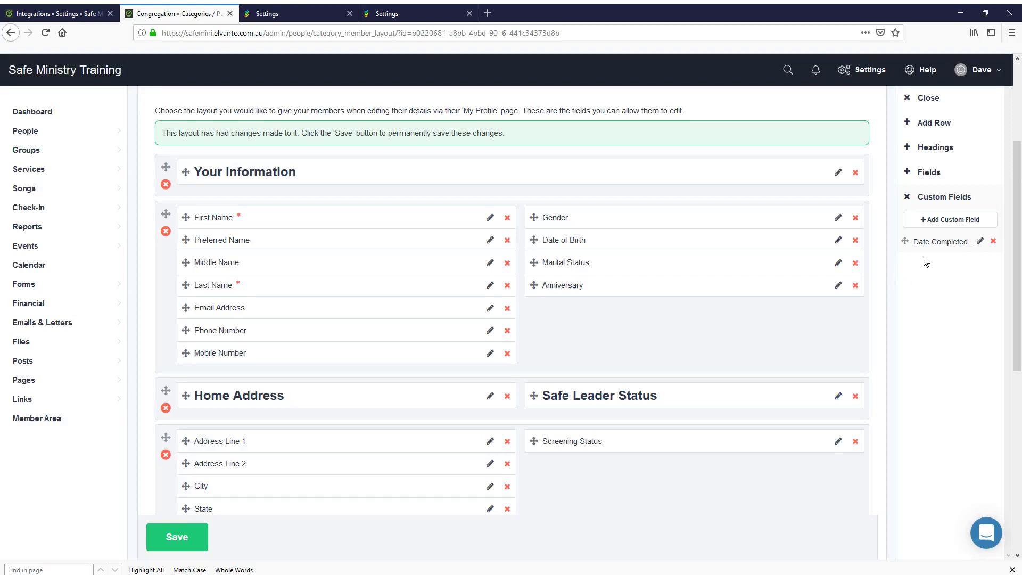
drag(937, 241, 557, 464)
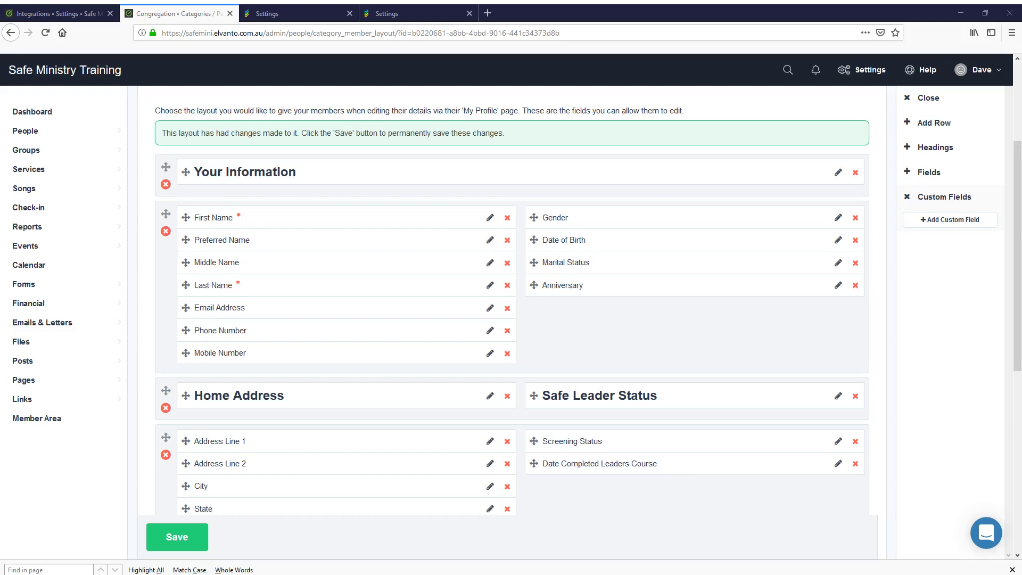
Create the custom field 'WWCC Check Number' and place it under Date Completed Leaders Course
click(953, 220)
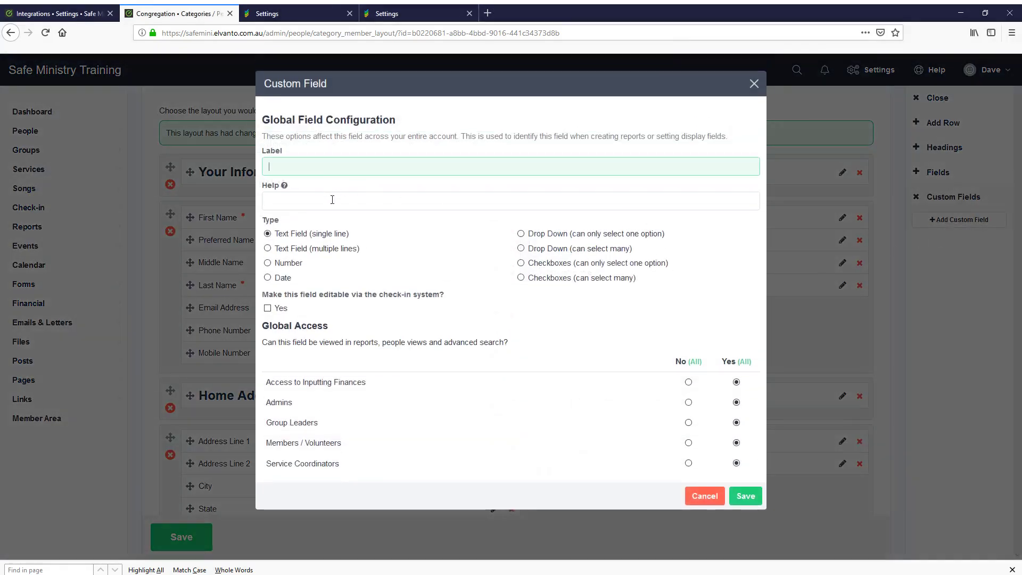
text(WWCC Check Number)
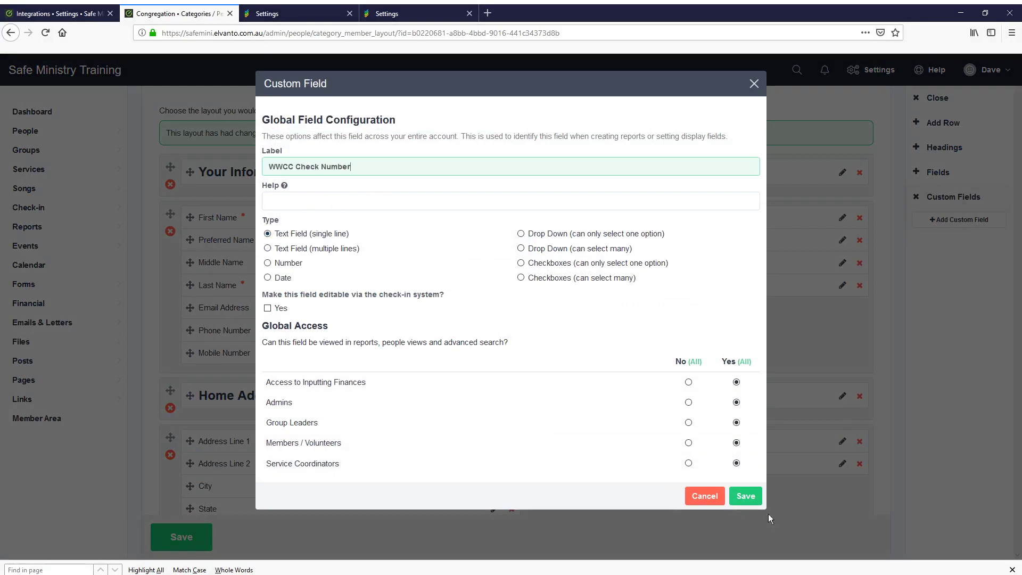
click(746, 498)
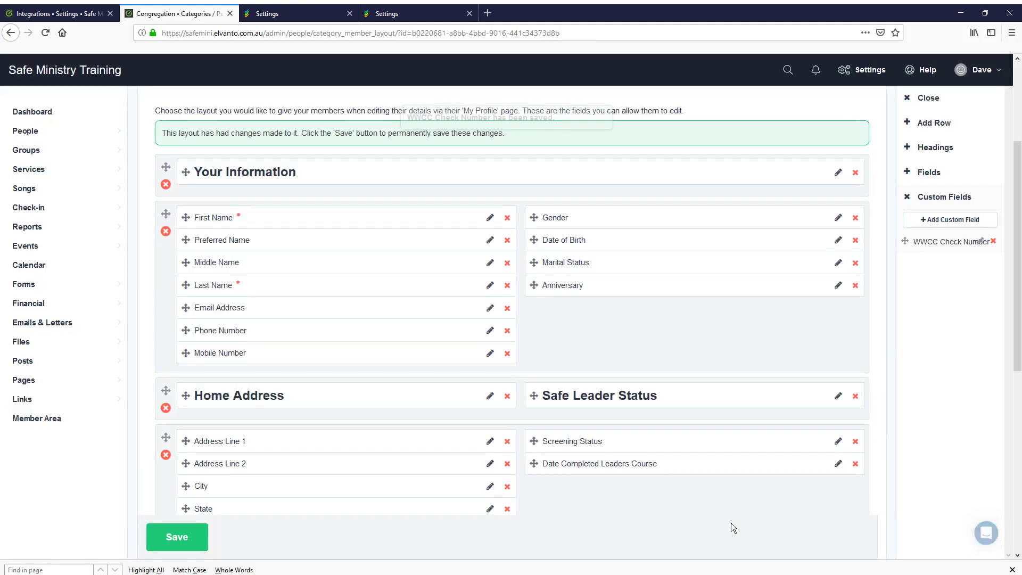
drag(916, 242, 570, 489)
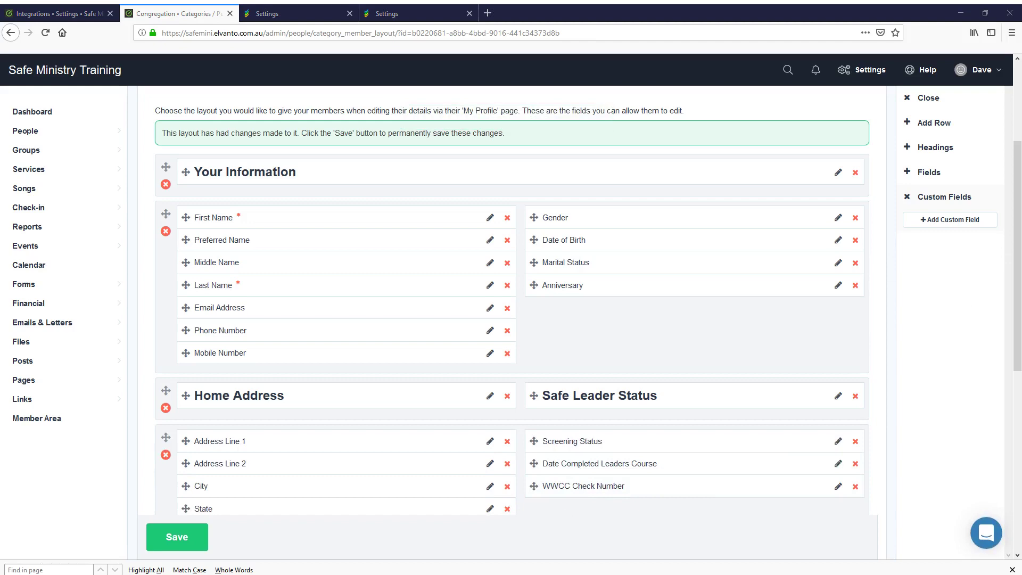
Create the custom field 'WWCC Expiry Date' and add it to Safe Leader Status
click(950, 219)
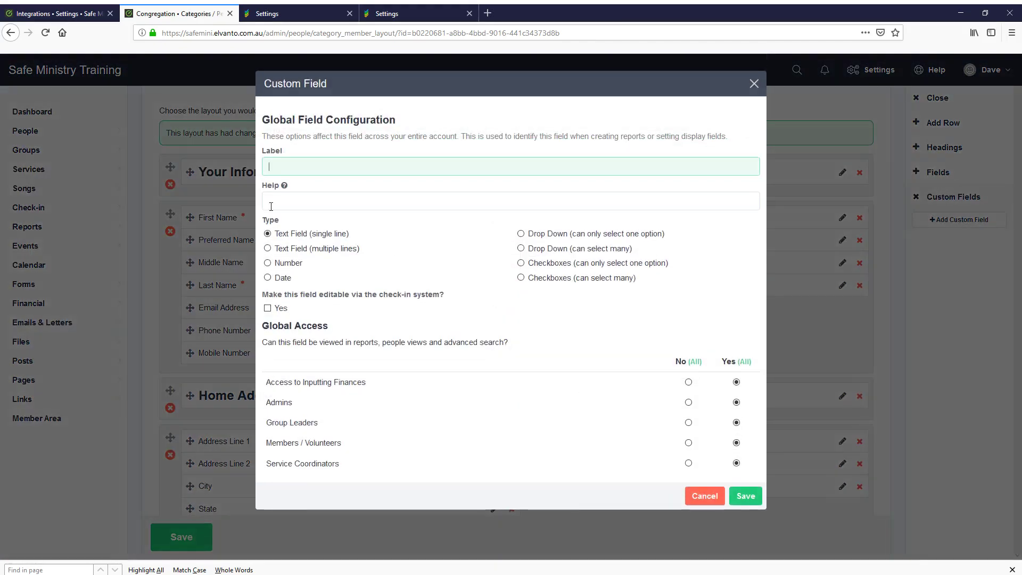
text(WWCC Expiry Date)
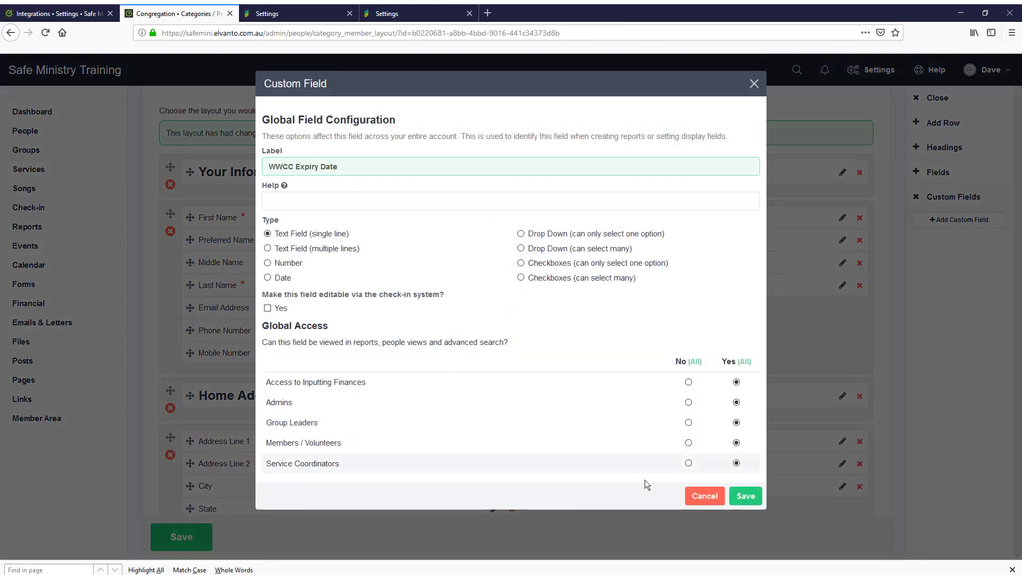
click(744, 495)
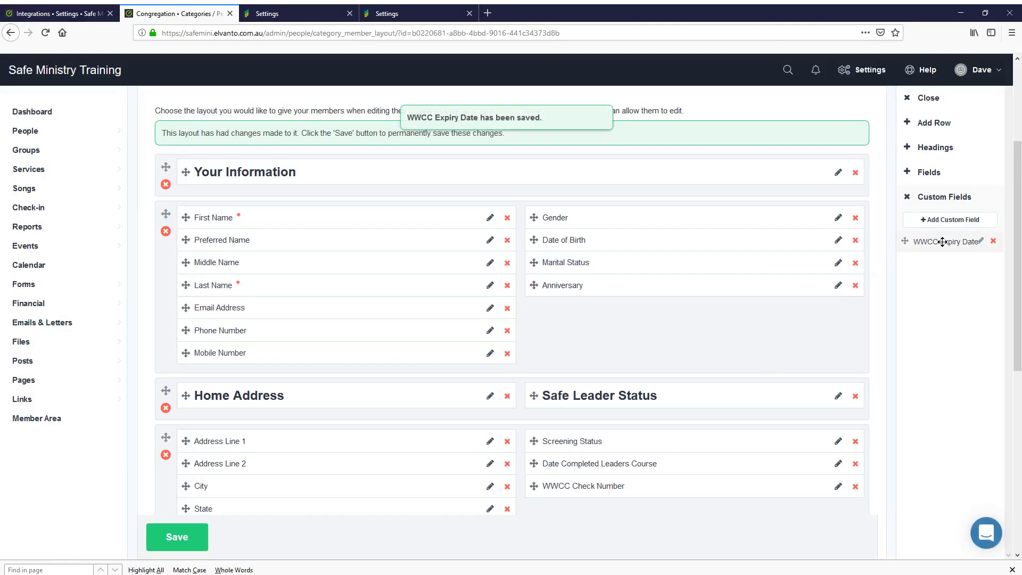
drag(943, 242, 595, 507)
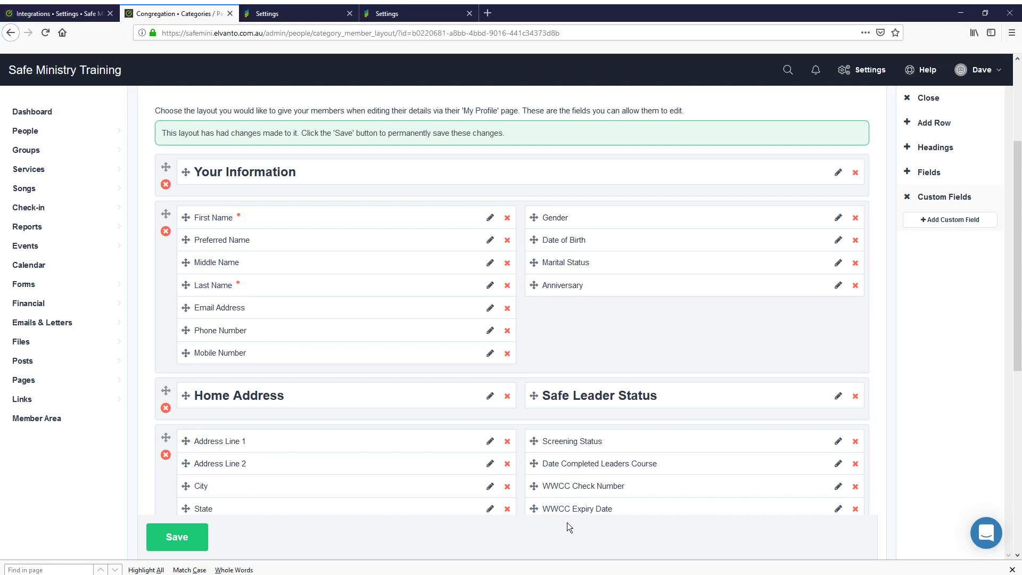
scroll(483, 531, down, 4)
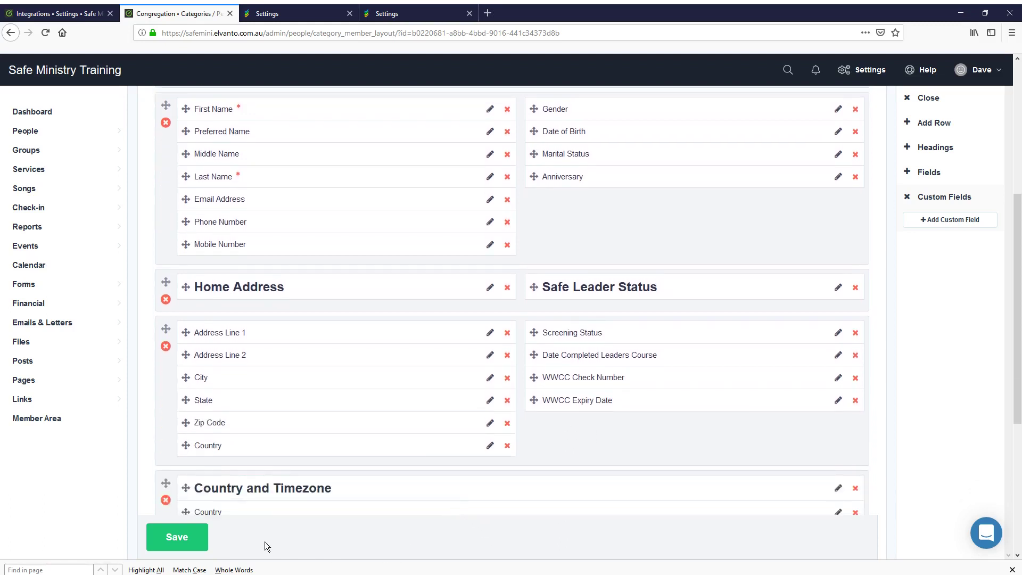
click(186, 535)
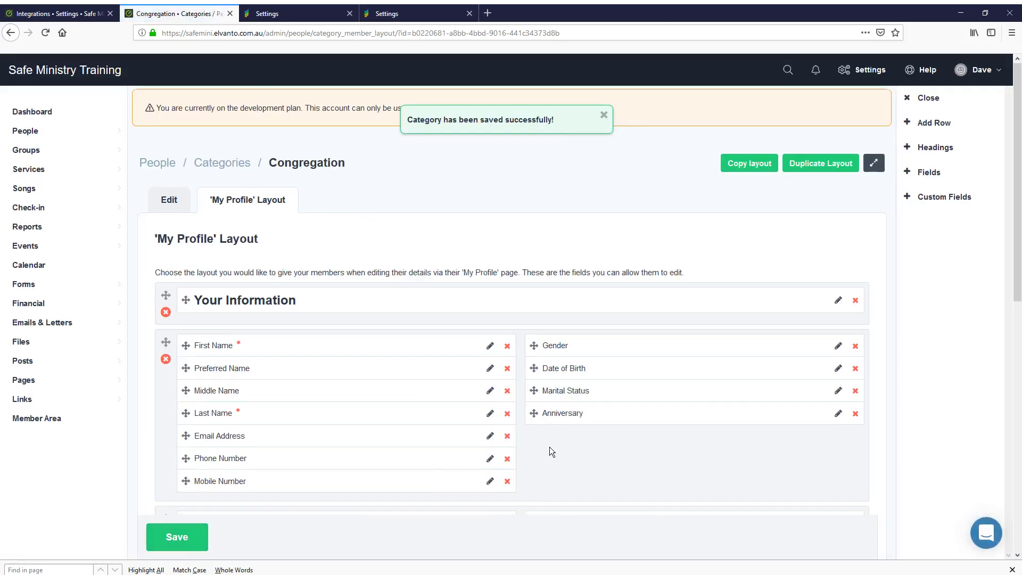
scroll(549, 446, down, 5)
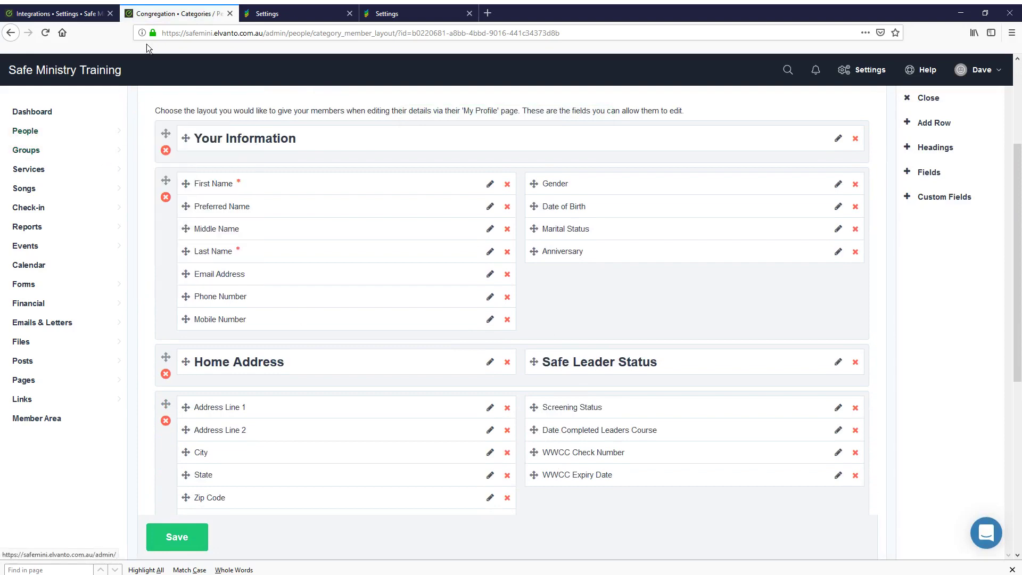
click(78, 133)
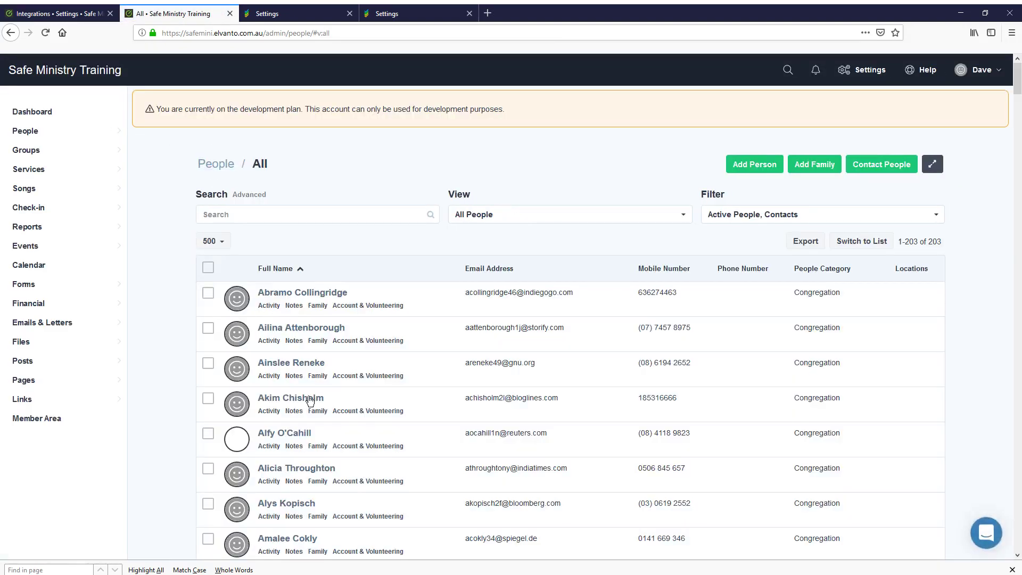
click(292, 471)
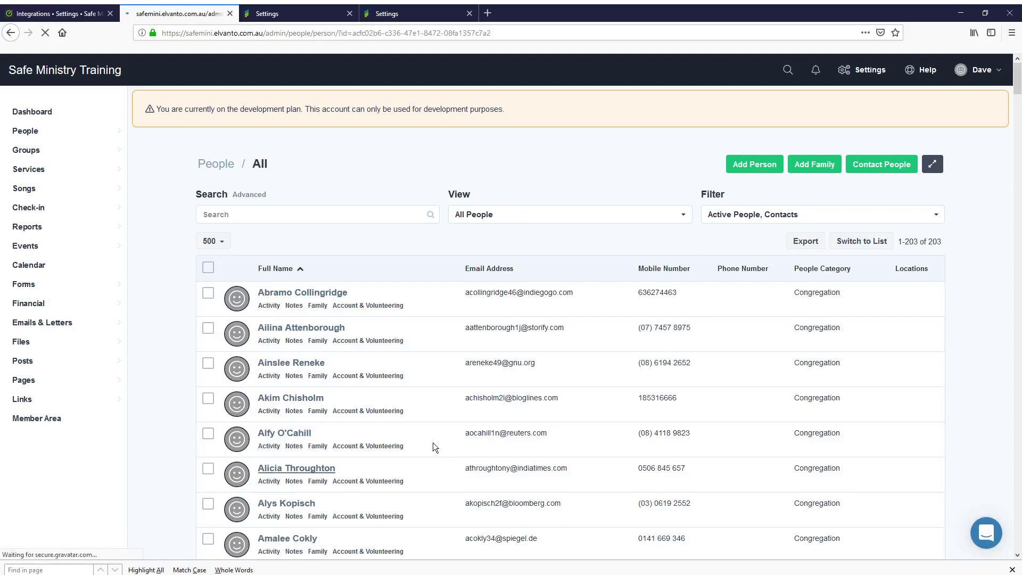
scroll(625, 415, down, 4)
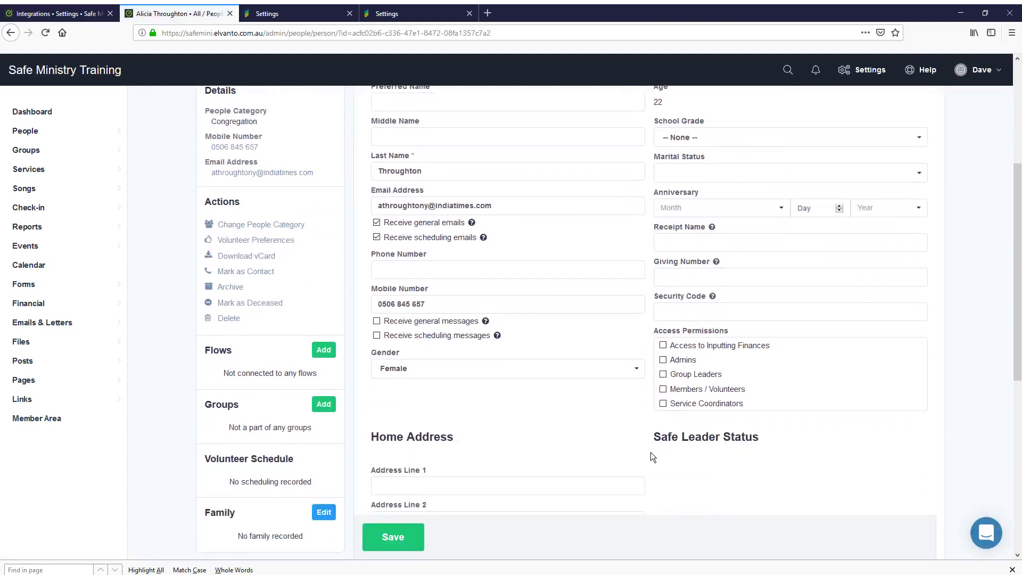
scroll(650, 453, down, 3)
scroll(646, 426, up, 2)
scroll(646, 429, up, 2)
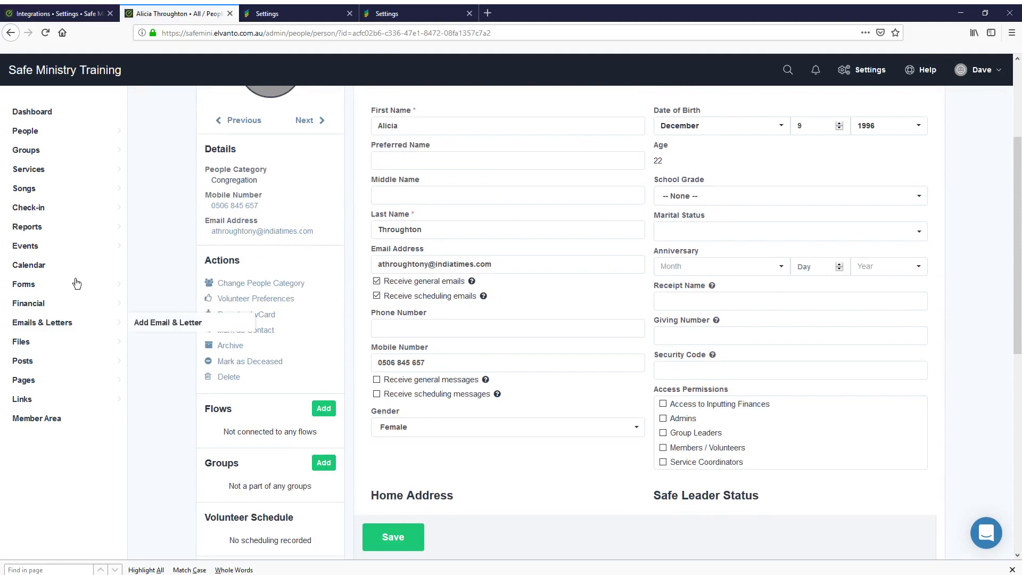
mouse_move(32, 132)
click(85, 133)
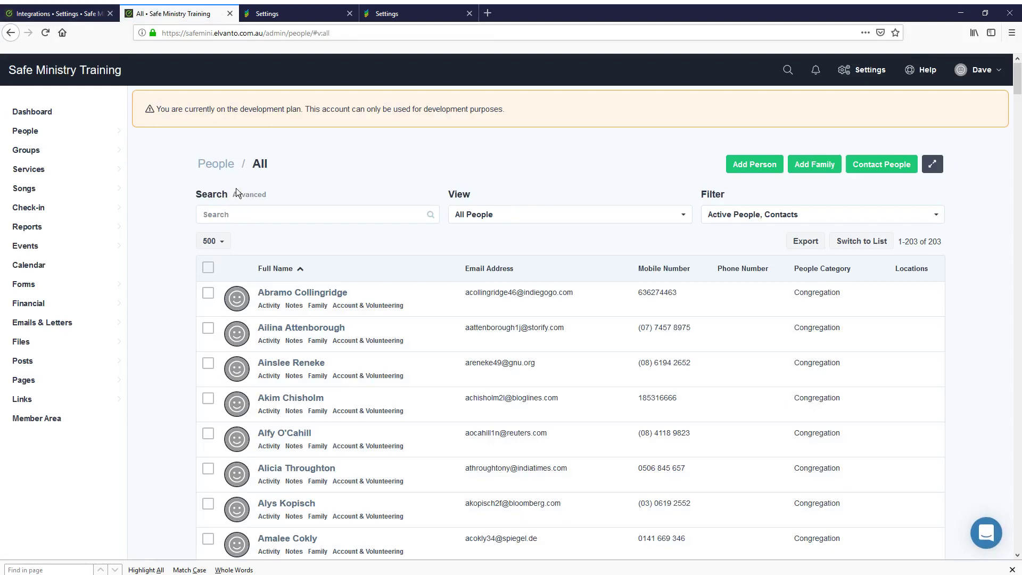
Return to Safe Ministry Training and reload the Elvanto Syncing settings page
click(296, 14)
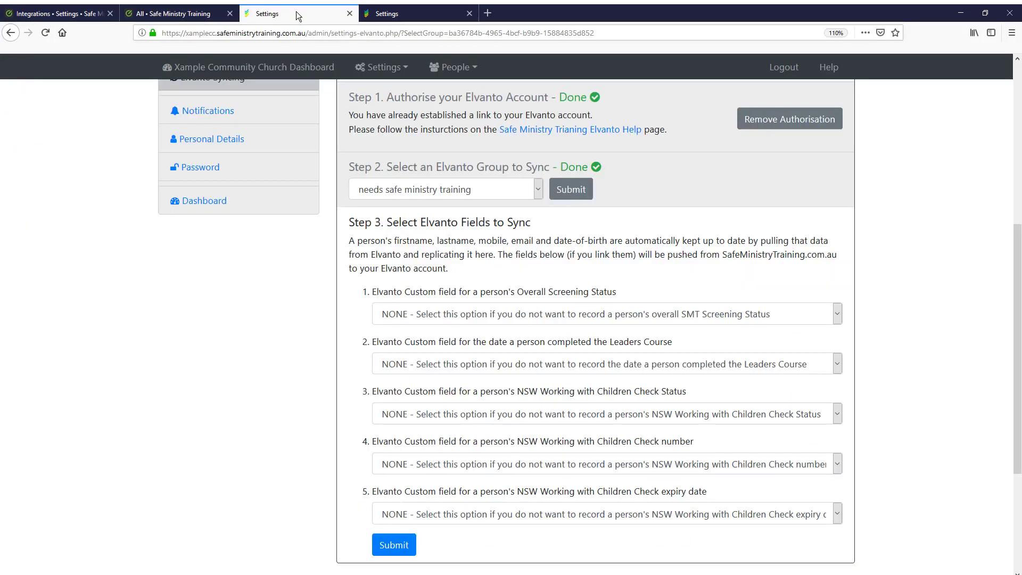
scroll(335, 232, up, 5)
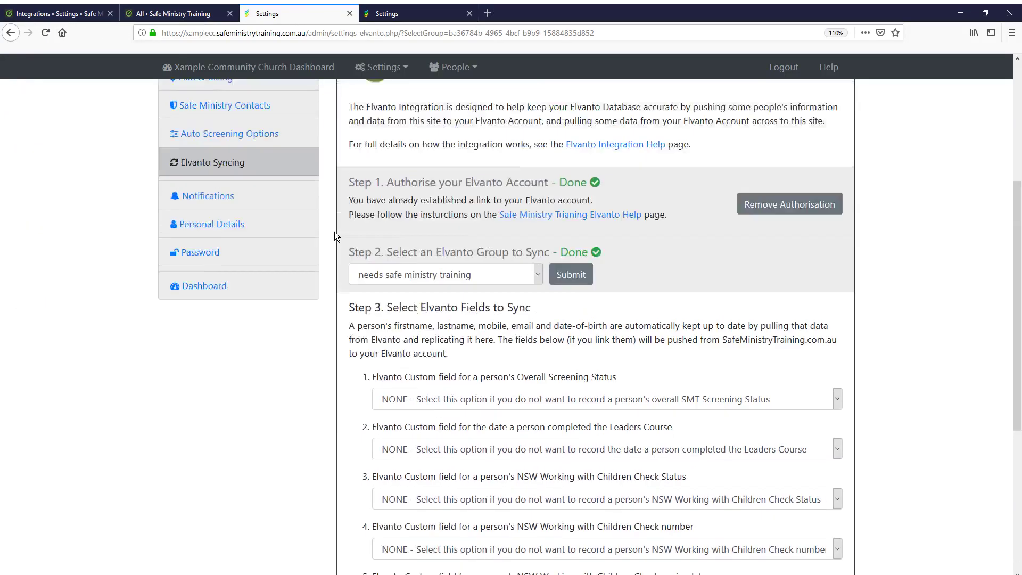
scroll(330, 245, up, 2)
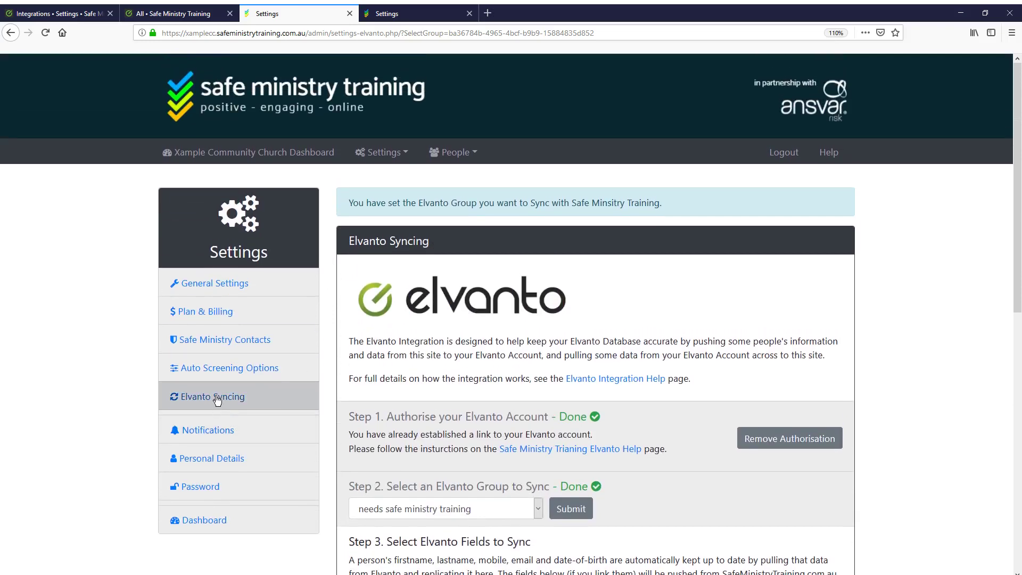
click(217, 398)
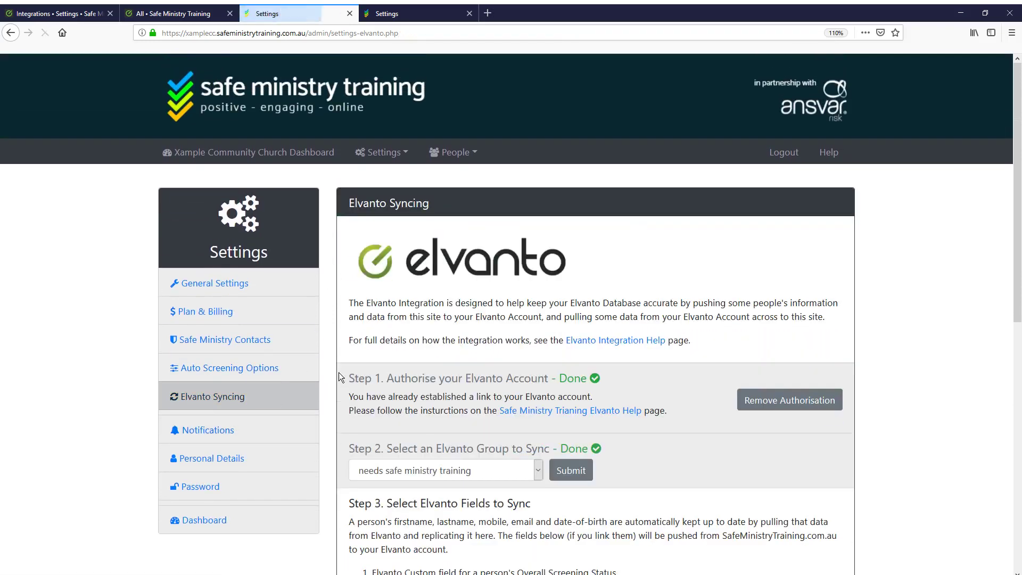
scroll(343, 378, down, 5)
scroll(331, 380, down, 2)
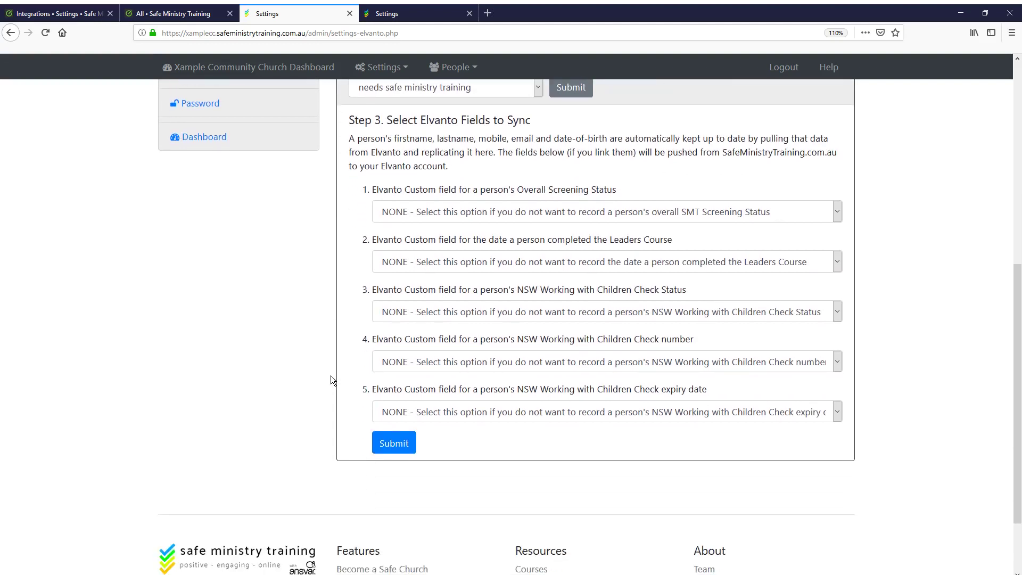
Map Step 3 to Screening Status, Date Completed Leaders Course, WWCC Check Number and WWCC Expiry Date
click(423, 213)
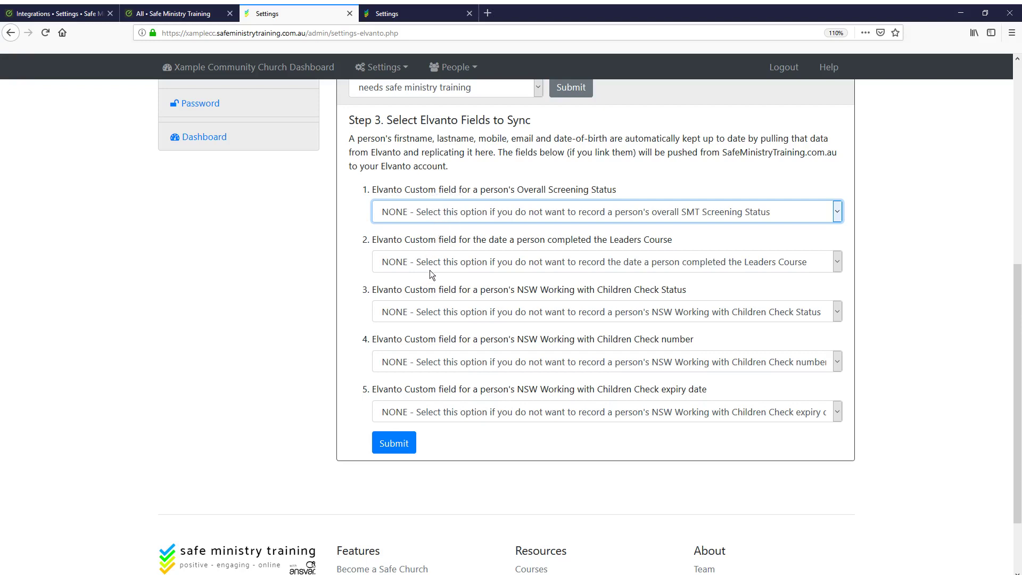
key(Down)
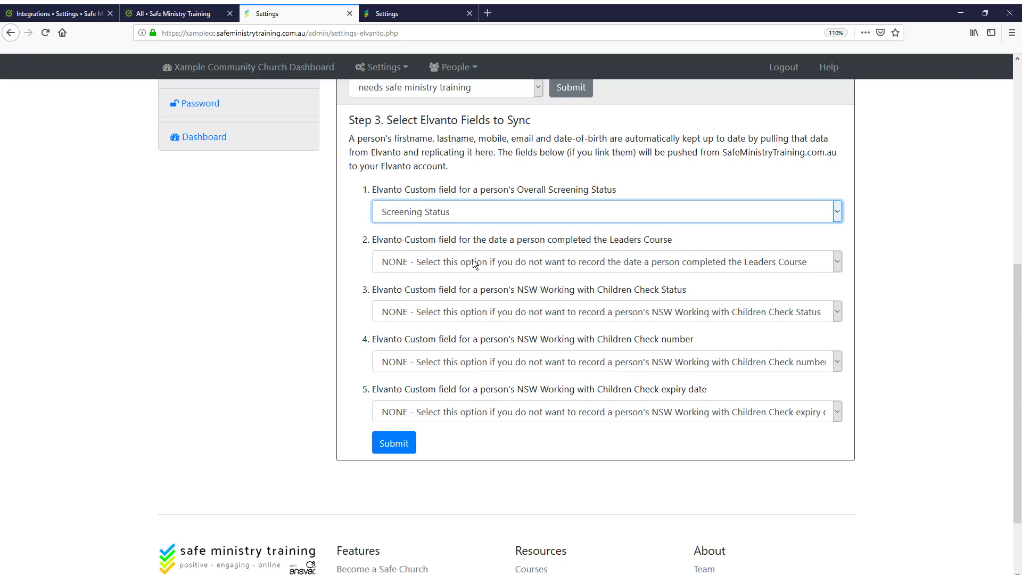
key(Tab)
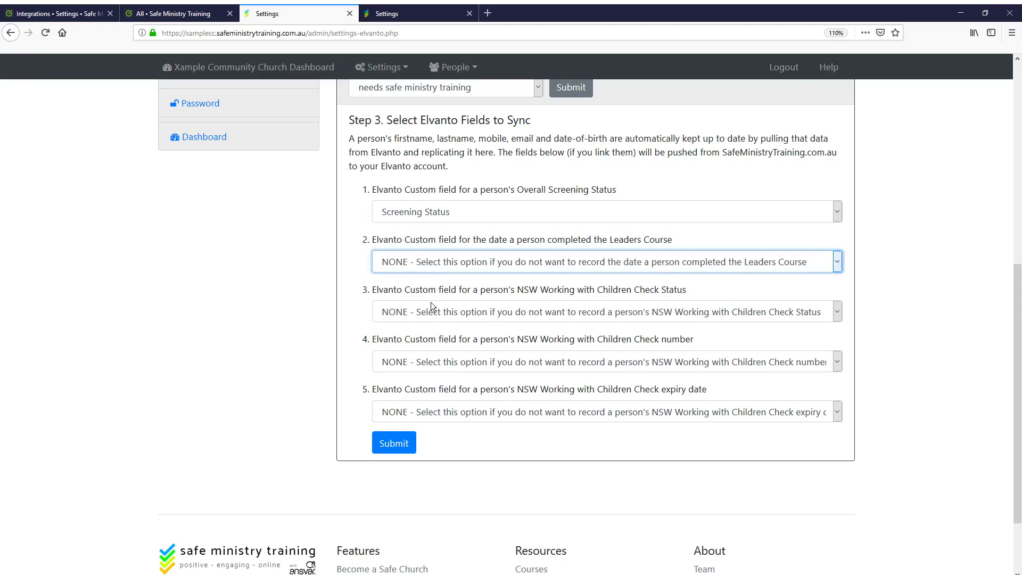
key(Down)
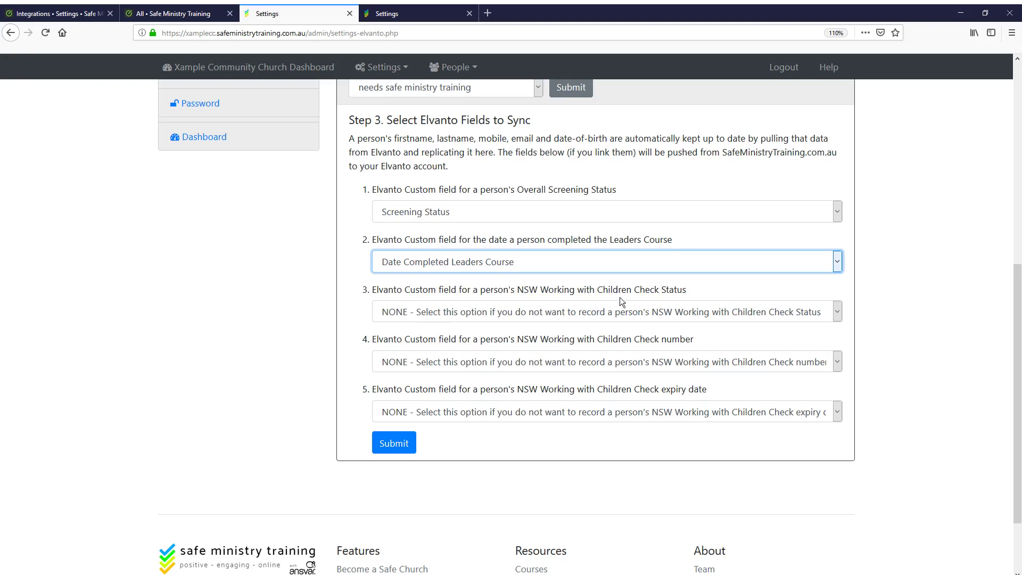
click(613, 314)
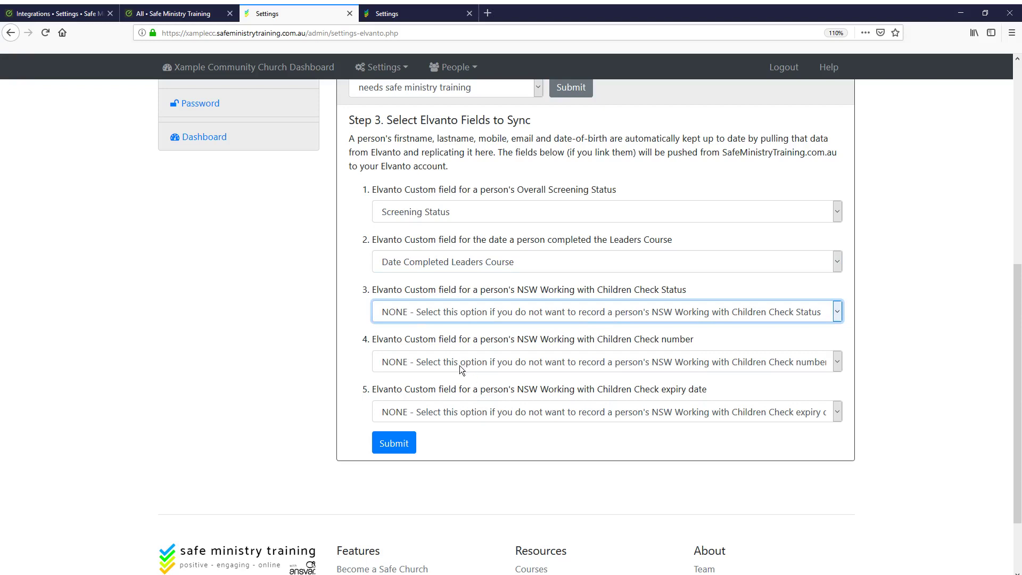
key(Tab)
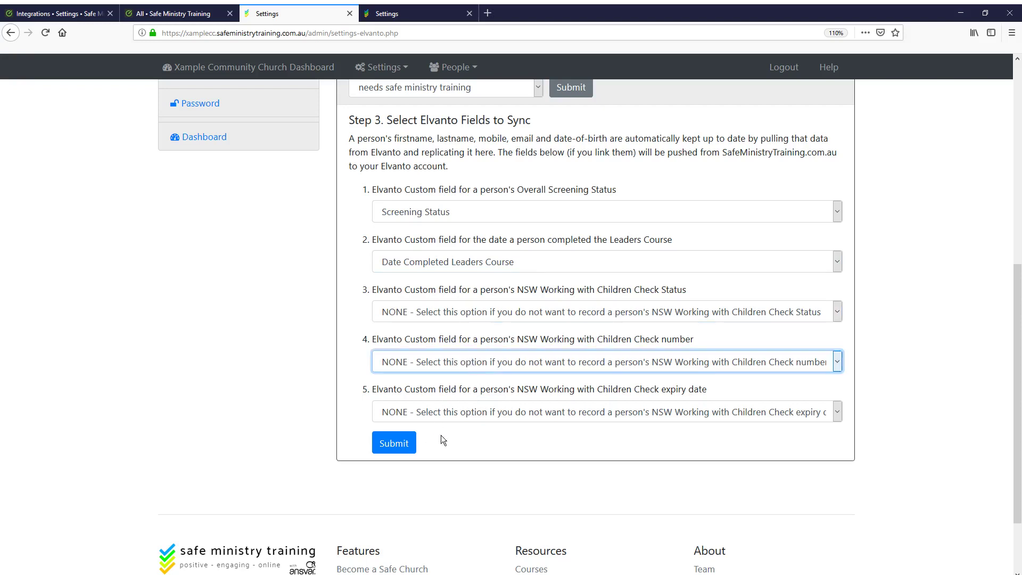
key(w)
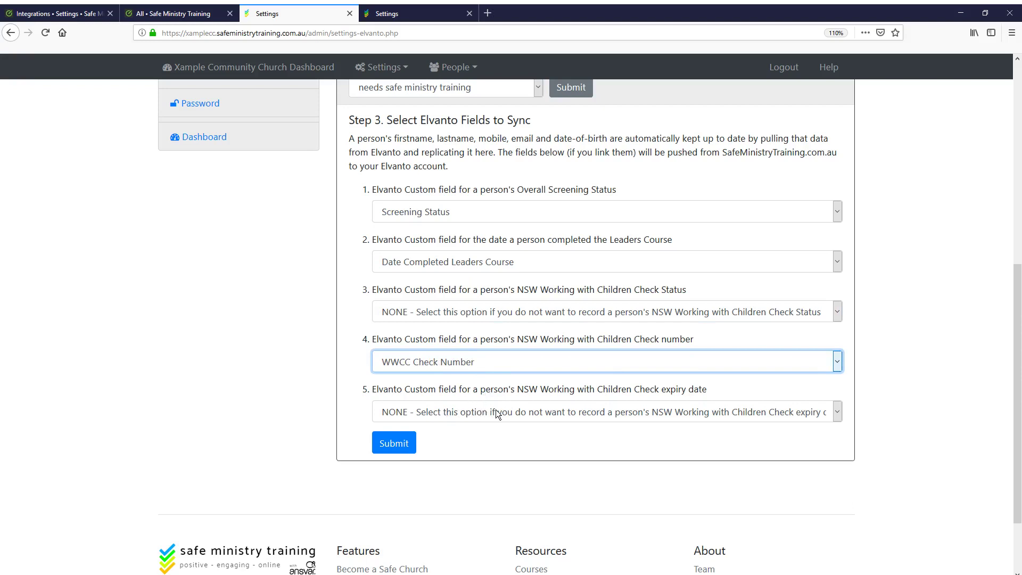
key(Tab)
key(w)
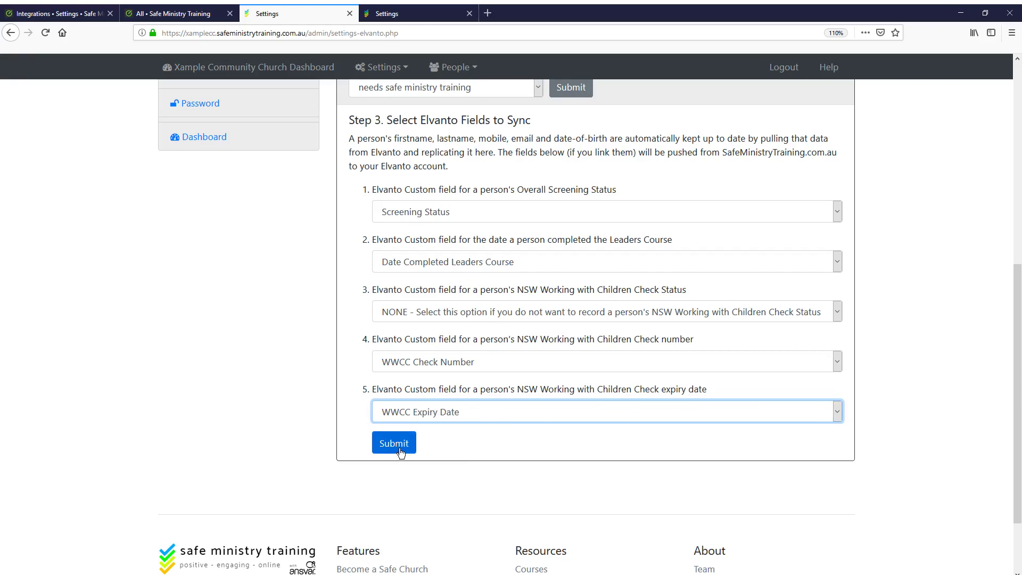
click(401, 452)
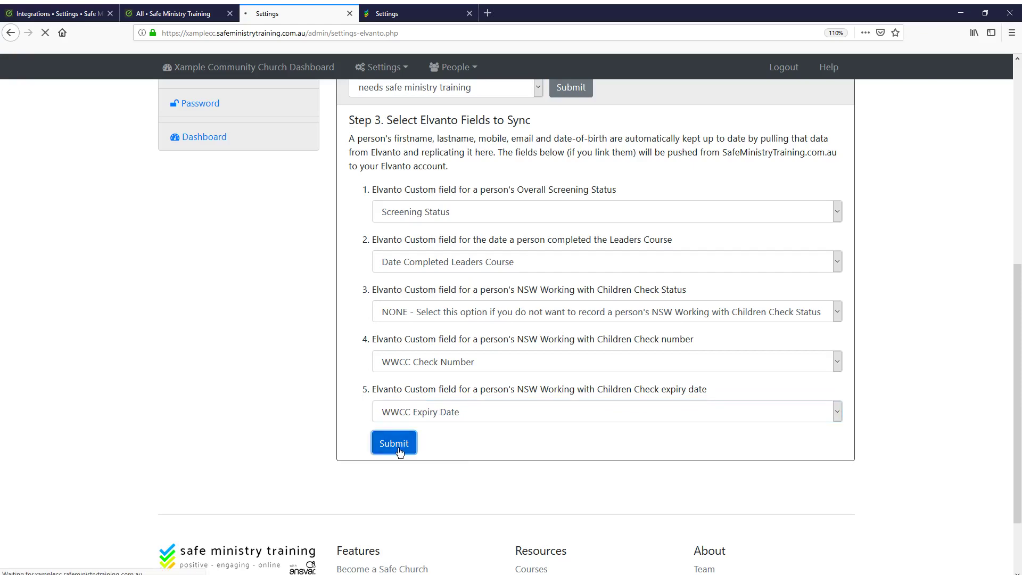
Run Auto Match People in Step 4 to match Elvanto people with training records
scroll(395, 413, down, 3)
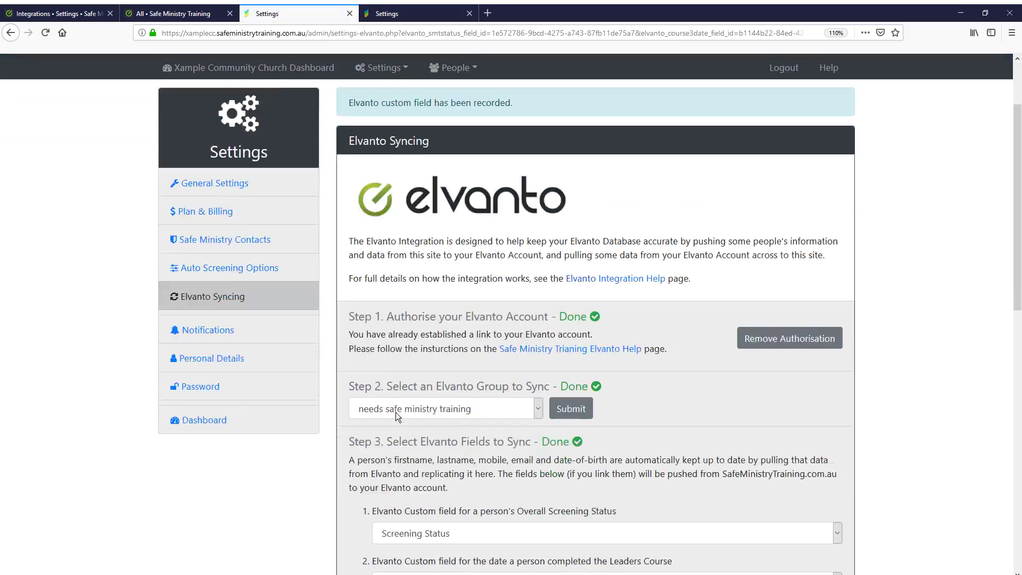
scroll(395, 413, down, 7)
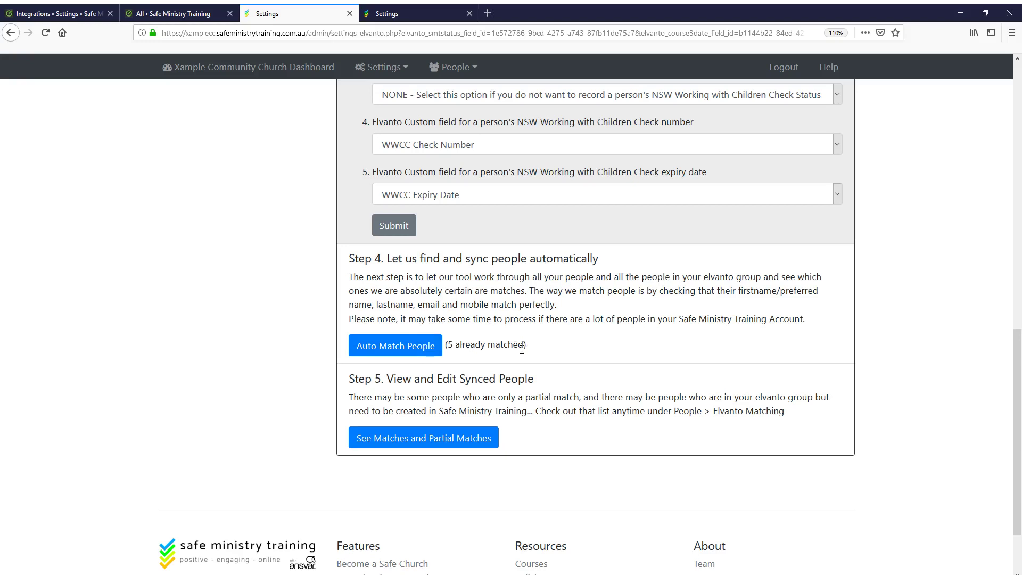
click(394, 351)
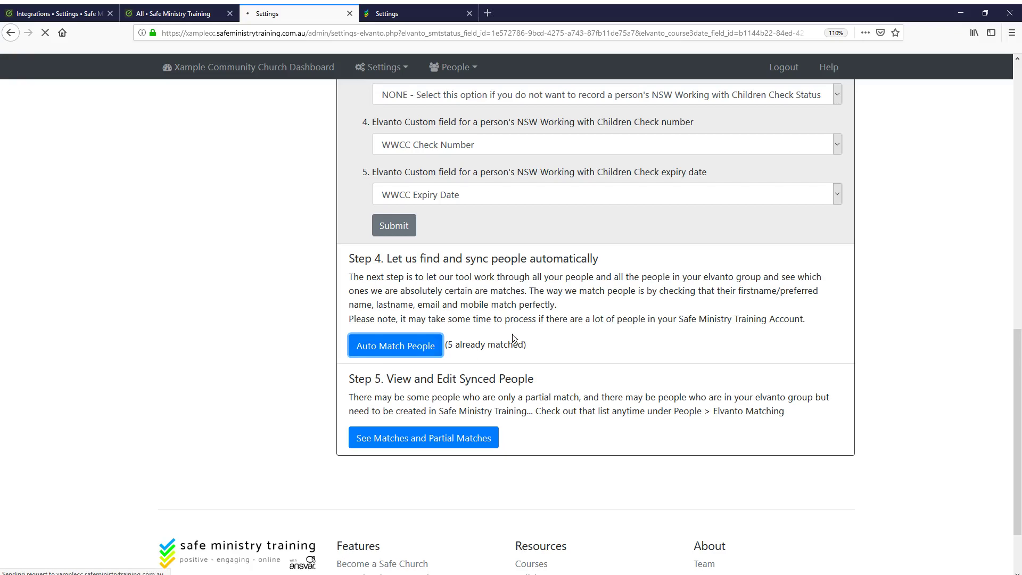
scroll(439, 378, down, 10)
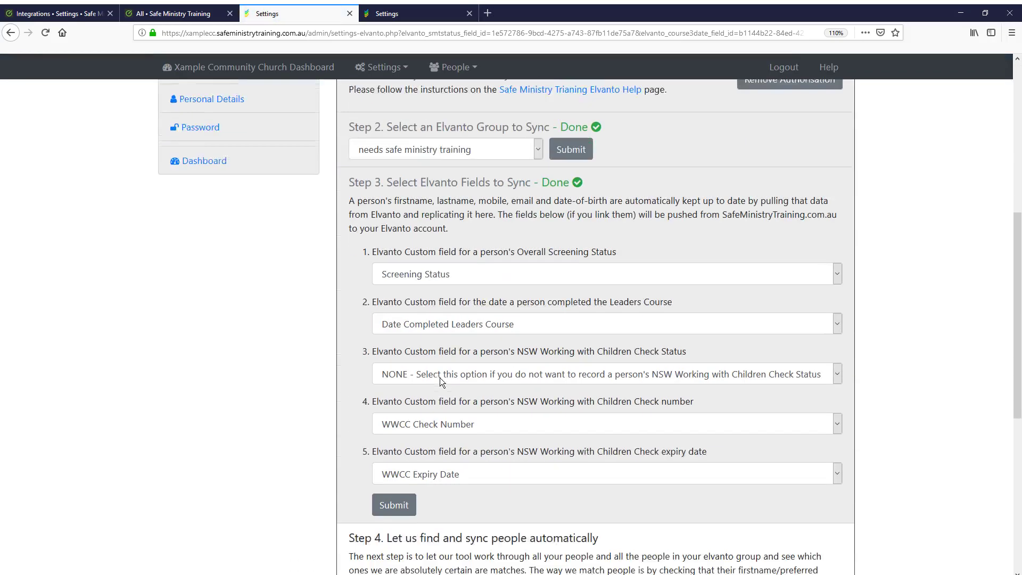
scroll(442, 382, down, 1)
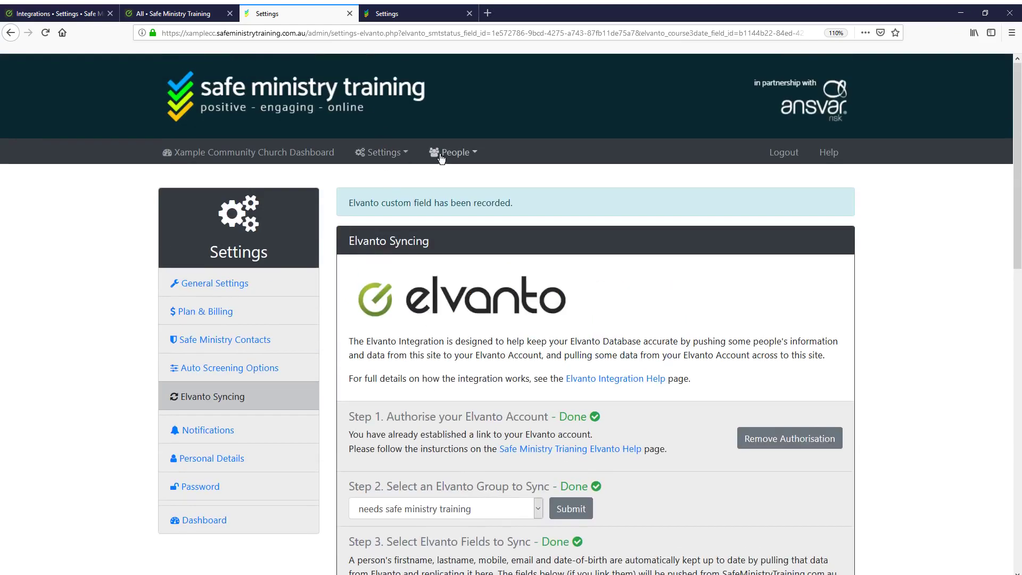
Go to People > Elvanto Matching and scroll through the linked matches, archived people and Elvanto records
click(461, 158)
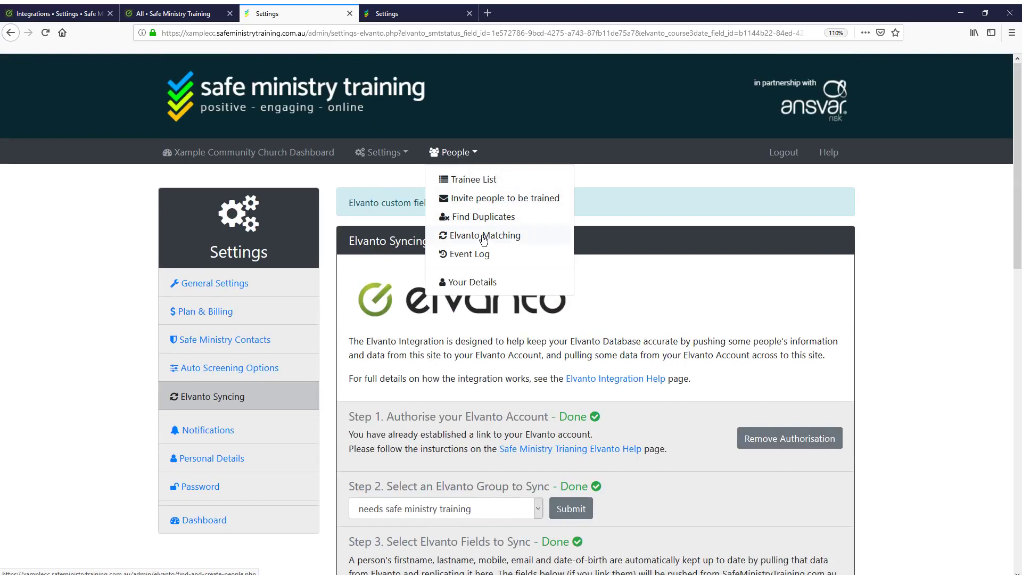
click(504, 242)
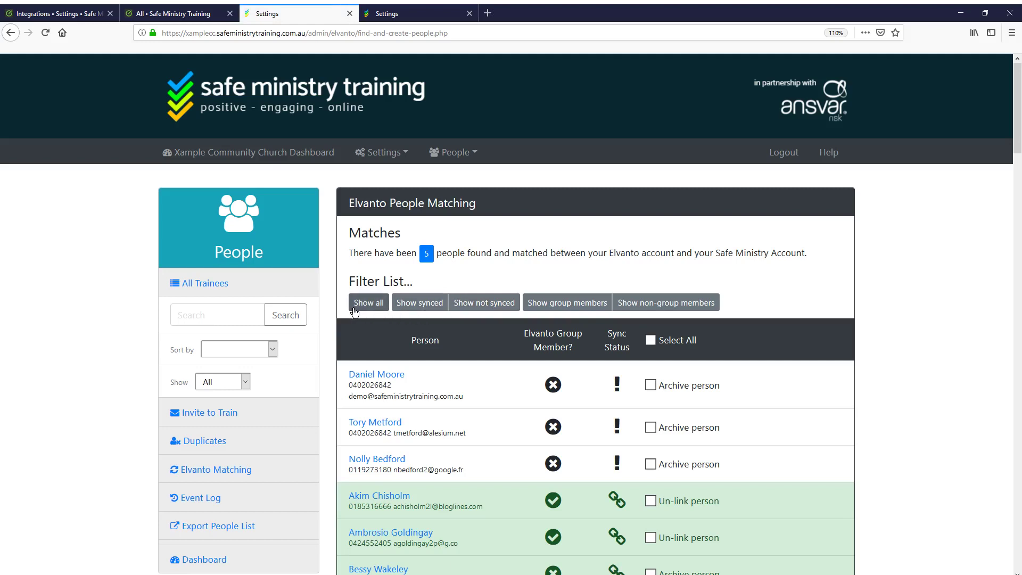
scroll(321, 254, down, 2)
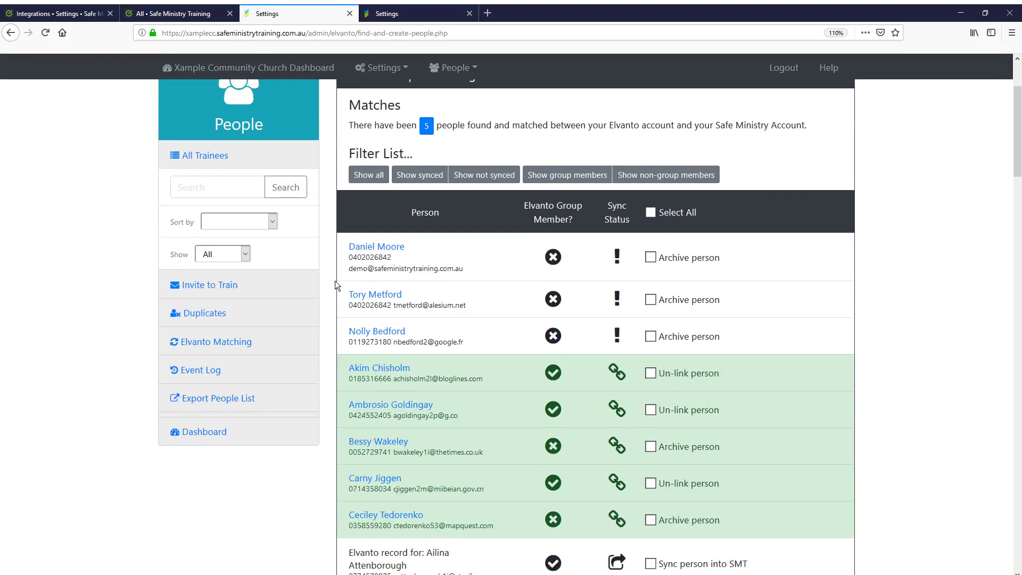
scroll(328, 304, down, 5)
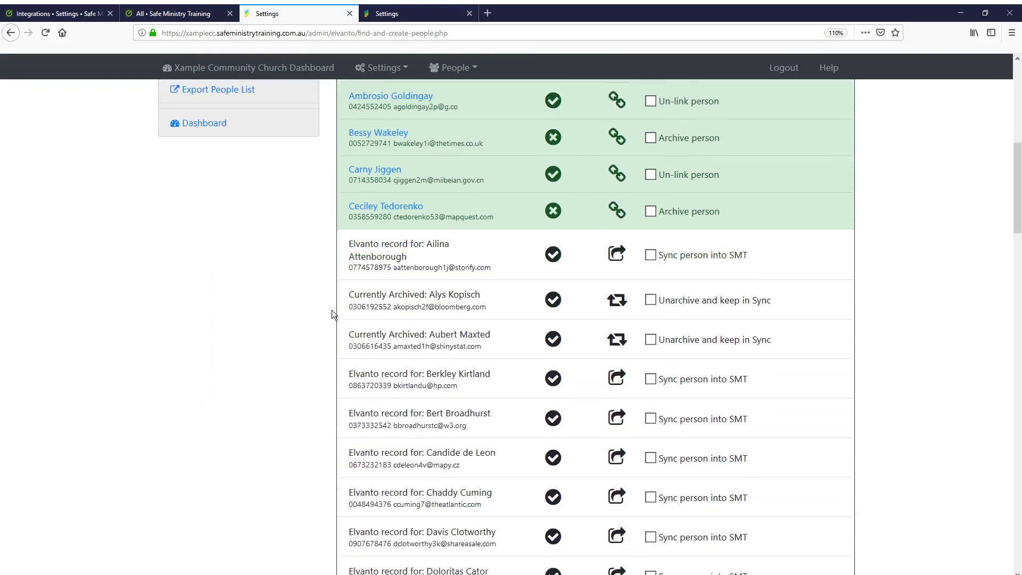
scroll(332, 310, down, 1)
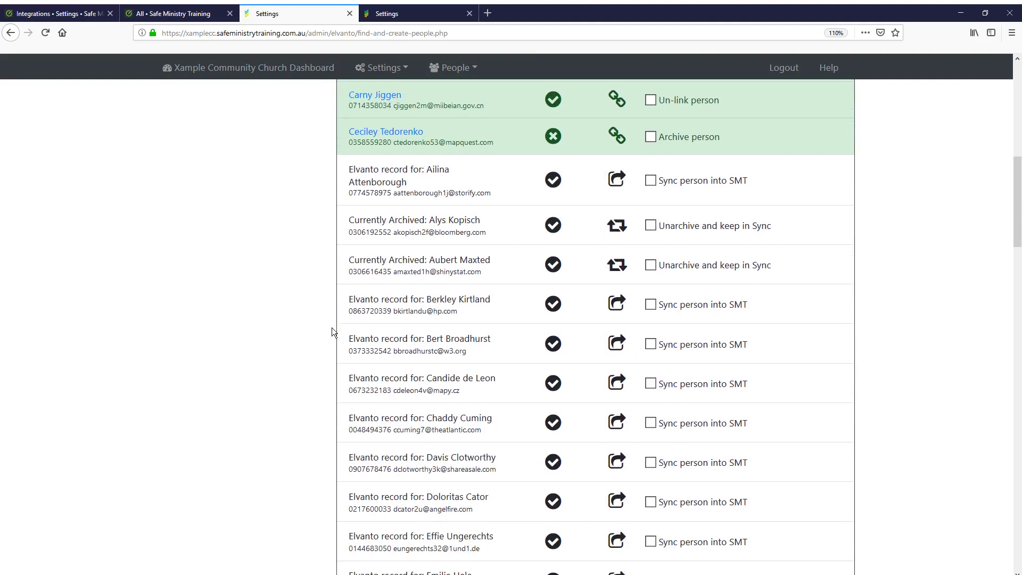
scroll(331, 330, down, 5)
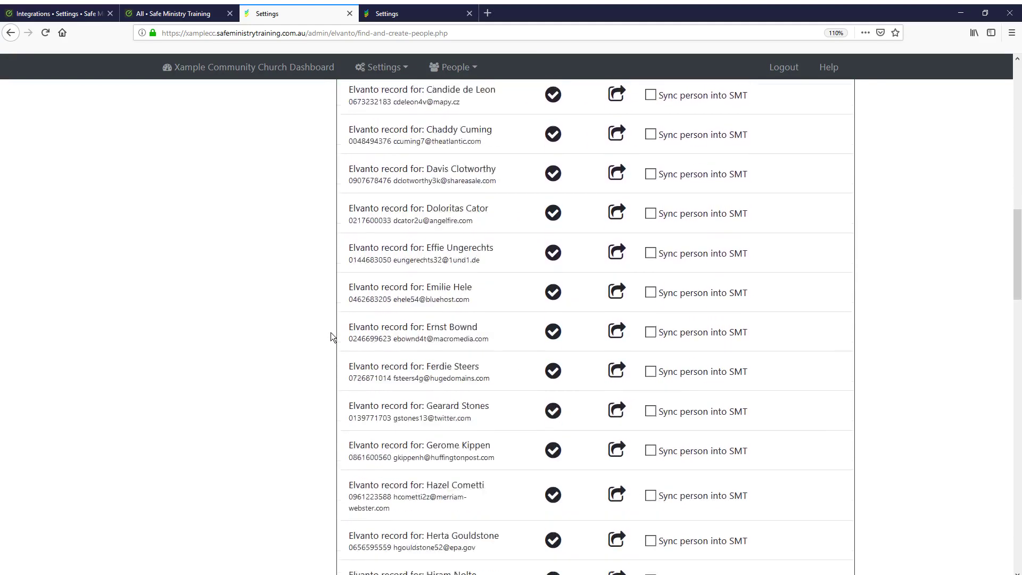
scroll(331, 335, down, 13)
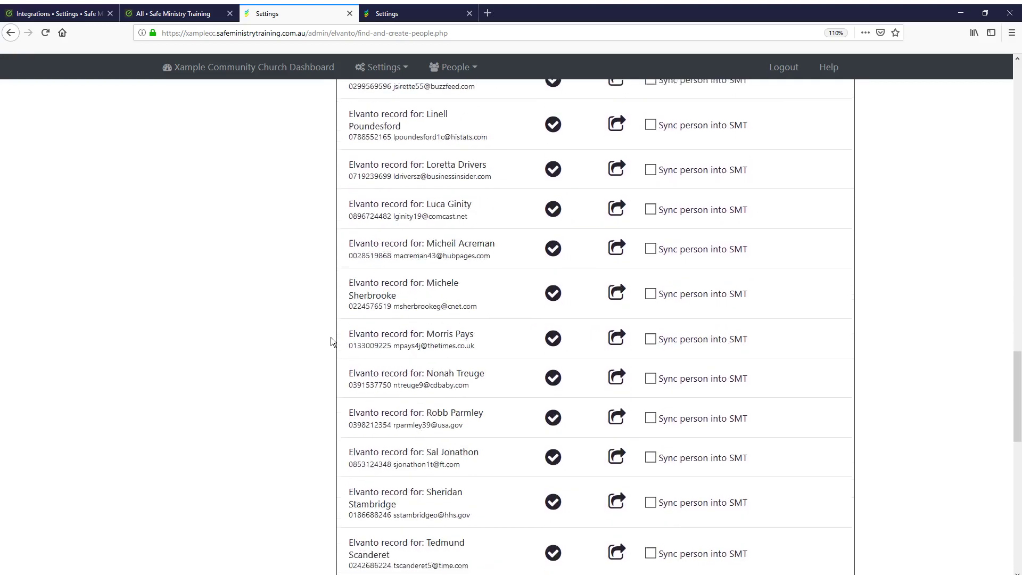
scroll(331, 341, down, 10)
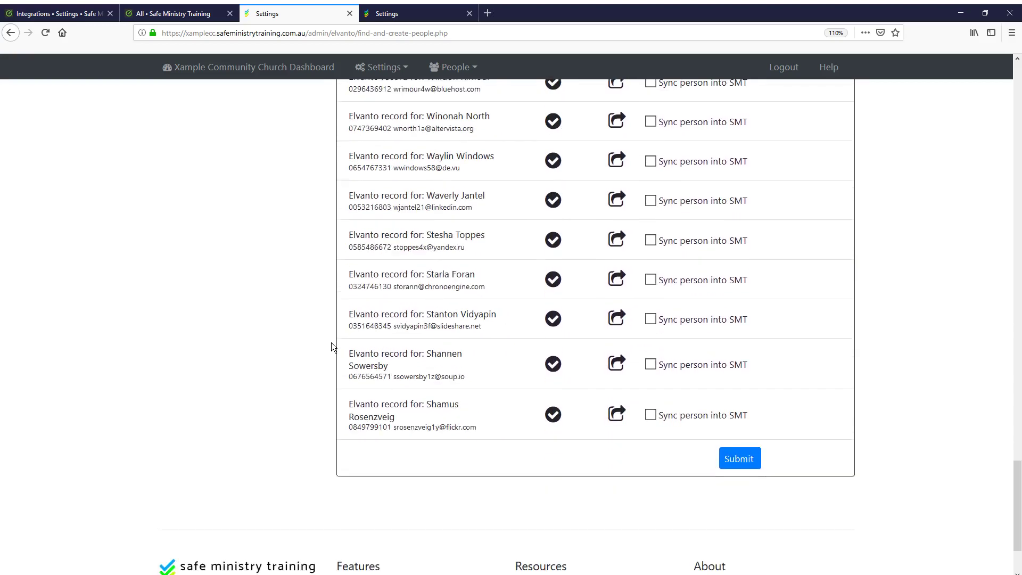
scroll(331, 346, up, 7)
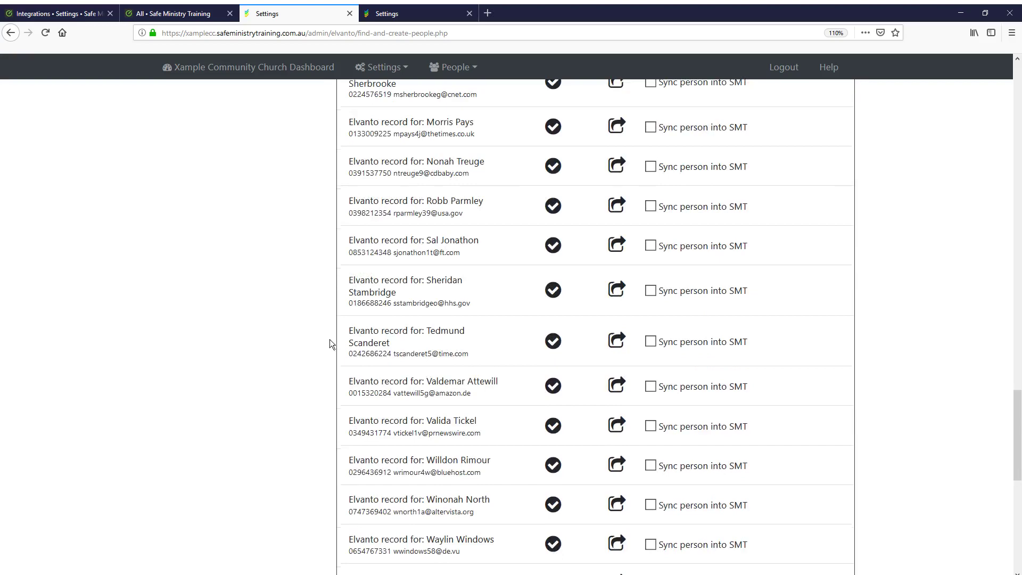
scroll(330, 340, up, 4)
Review the 'needs safe ministry training' group's 50 members in Elvanto, then return to the sync page
click(173, 14)
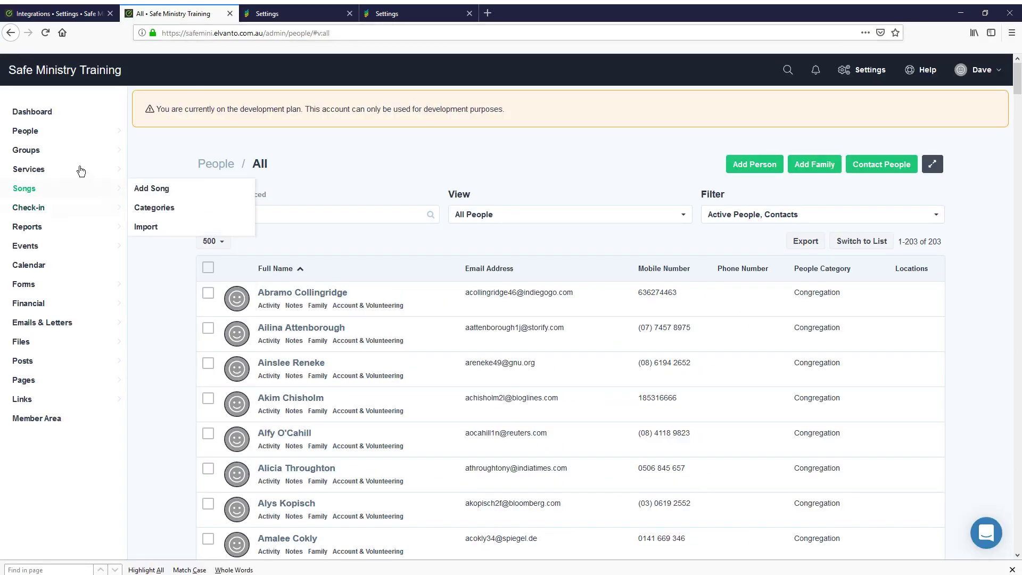
click(160, 150)
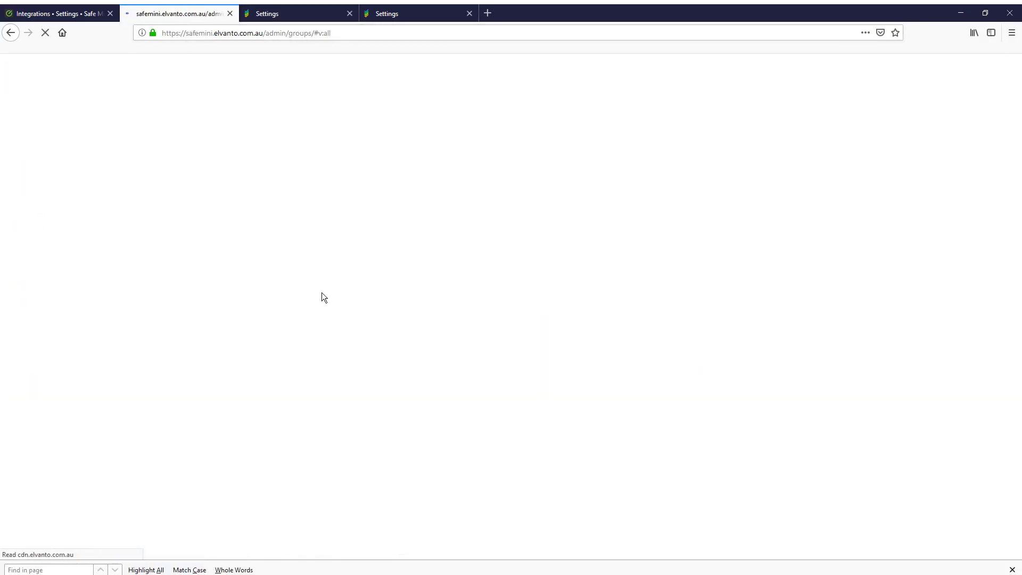
click(326, 296)
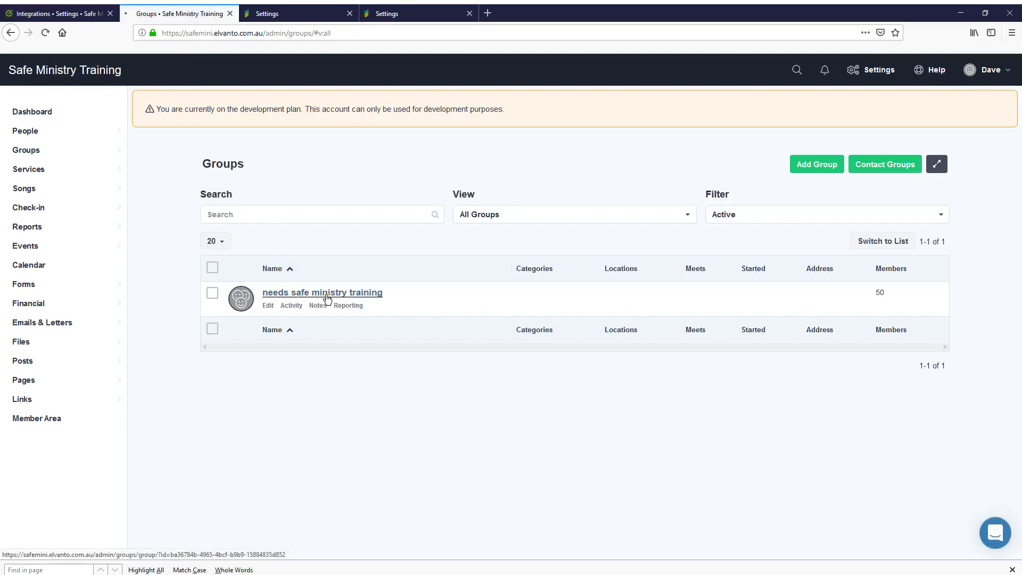
scroll(374, 299, down, 12)
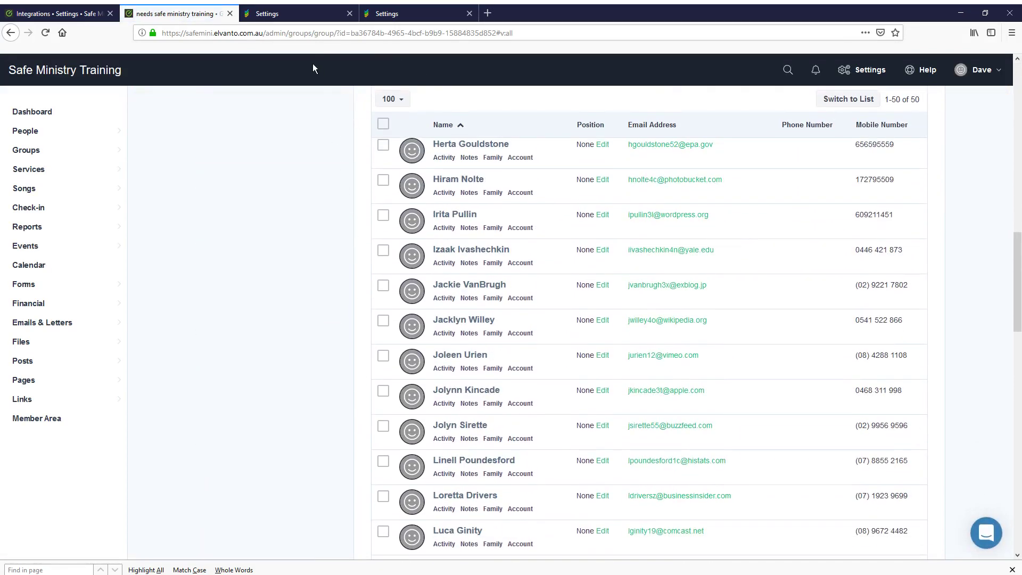
click(290, 15)
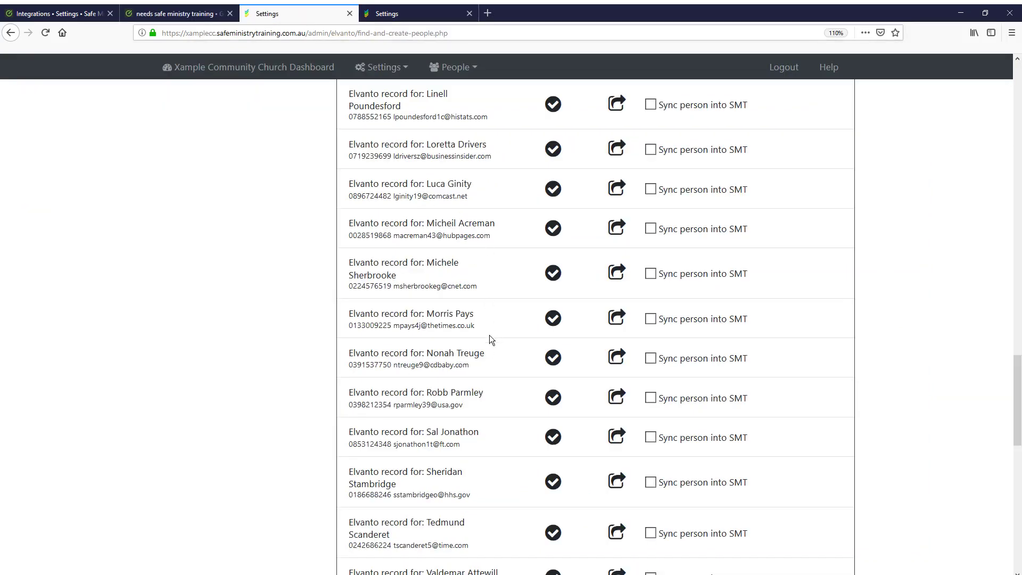
Check each row's group and sync status icons to find the synced person outside the group
scroll(487, 357, up, 6)
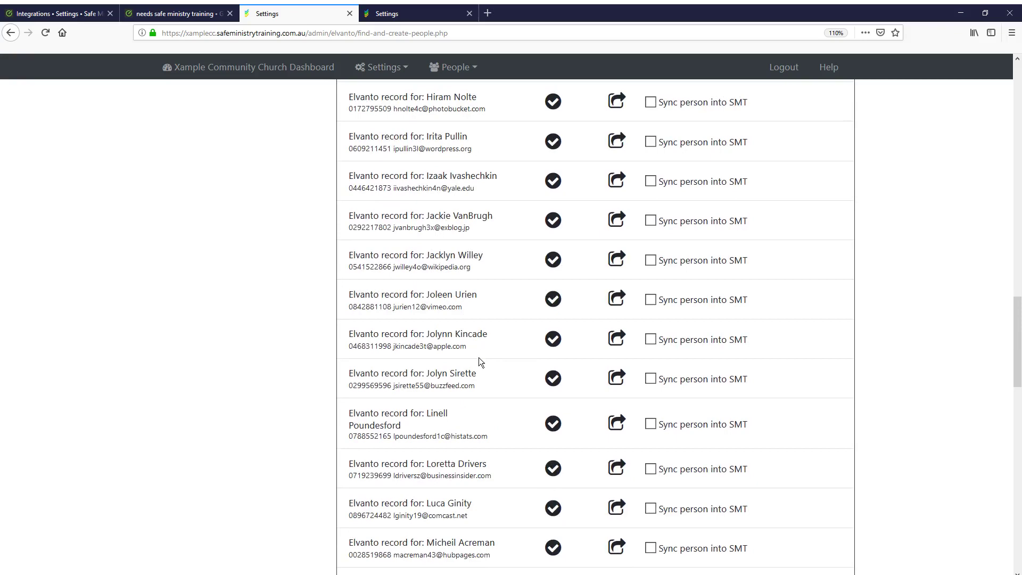
scroll(480, 357, up, 6)
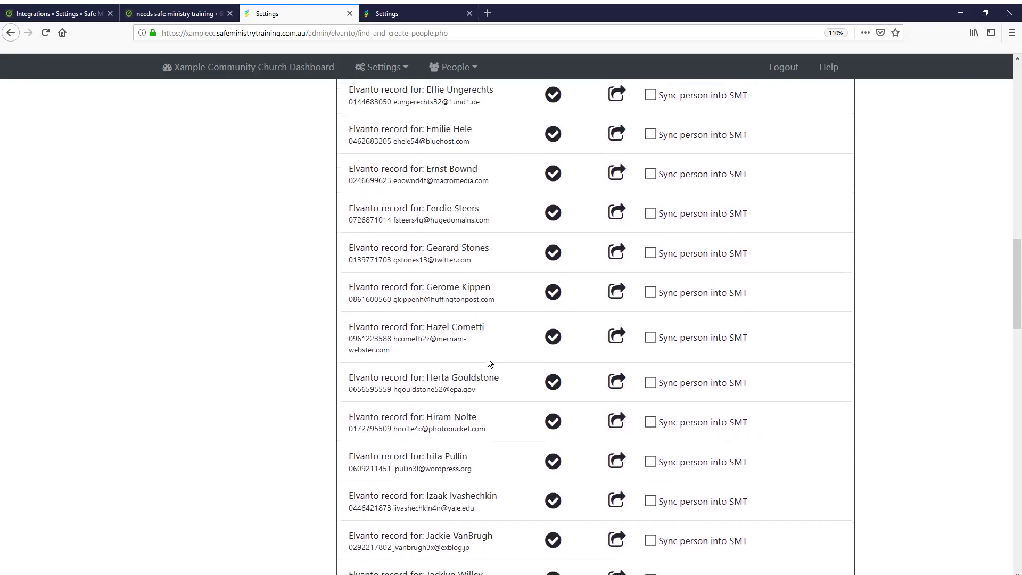
scroll(485, 357, up, 15)
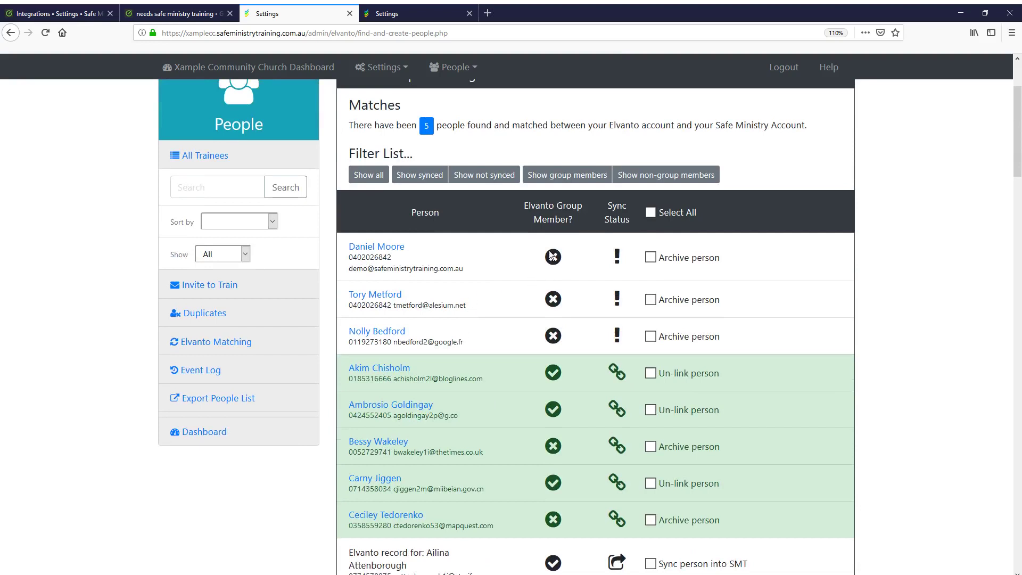
mouse_move(551, 266)
scroll(596, 423, down, 3)
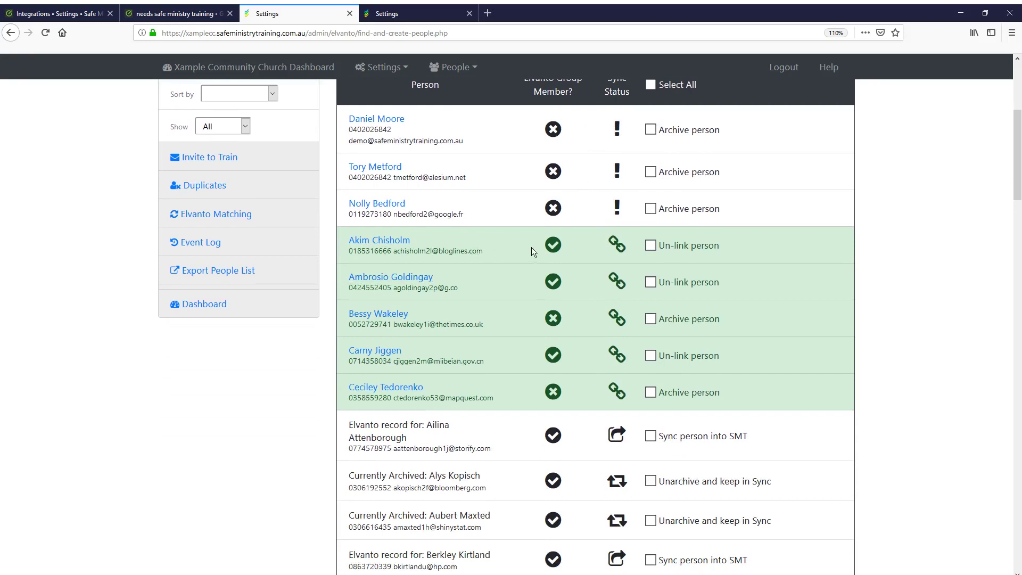
mouse_move(555, 245)
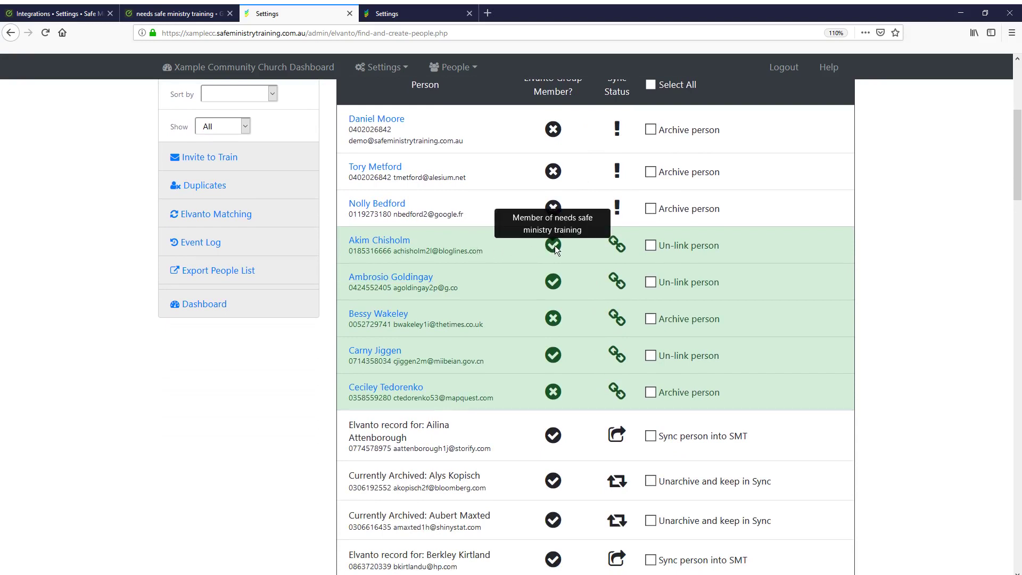
scroll(554, 245, up, 2)
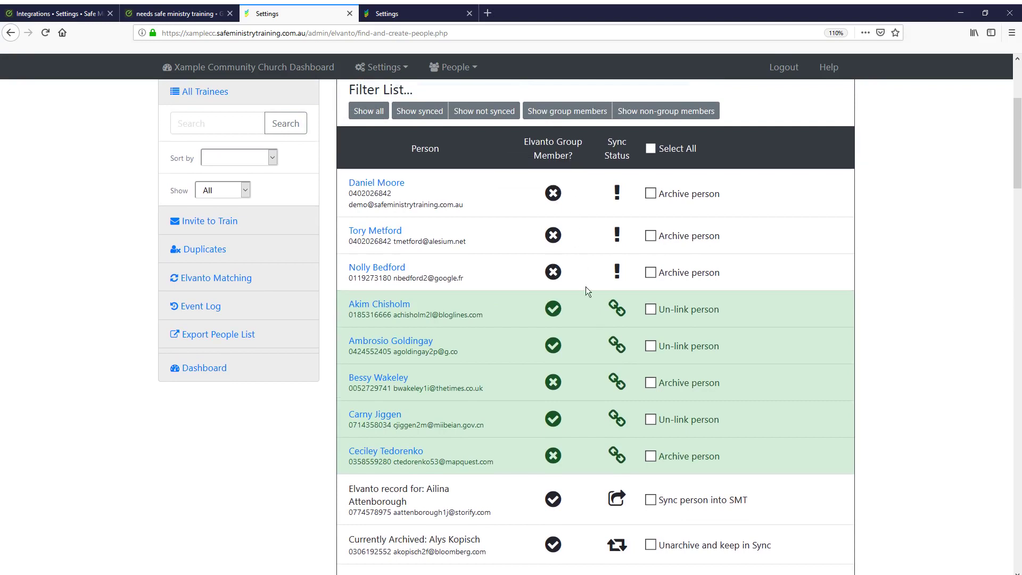
mouse_move(558, 315)
mouse_move(617, 313)
mouse_move(618, 382)
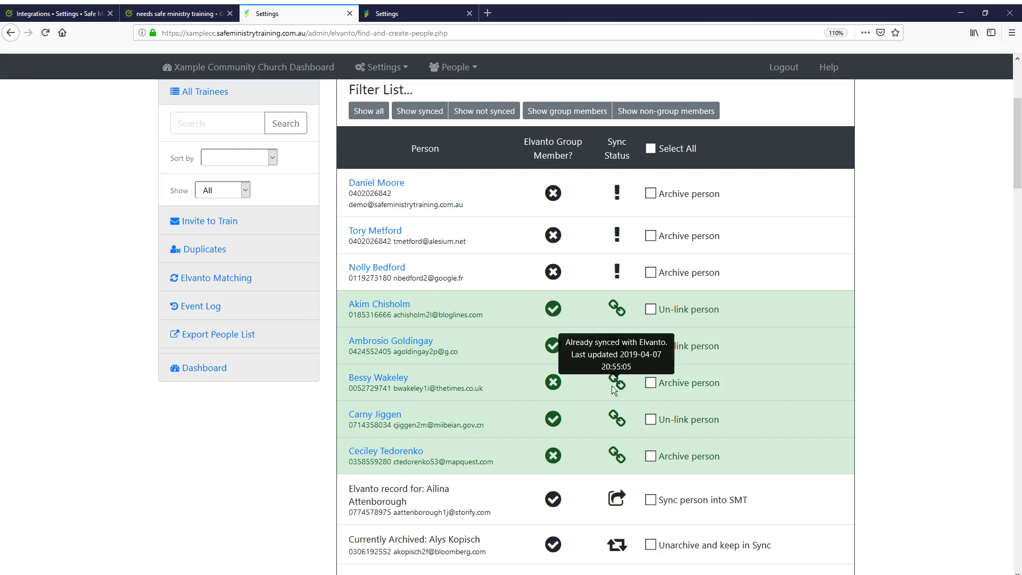
mouse_move(555, 384)
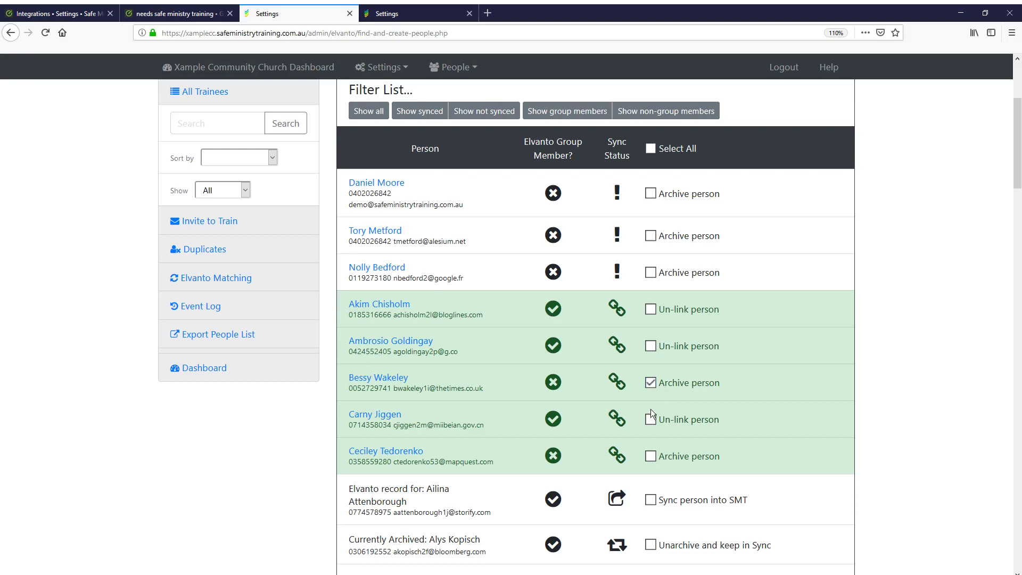
Tick Archive person for the second synced non-member and submit
mouse_move(554, 459)
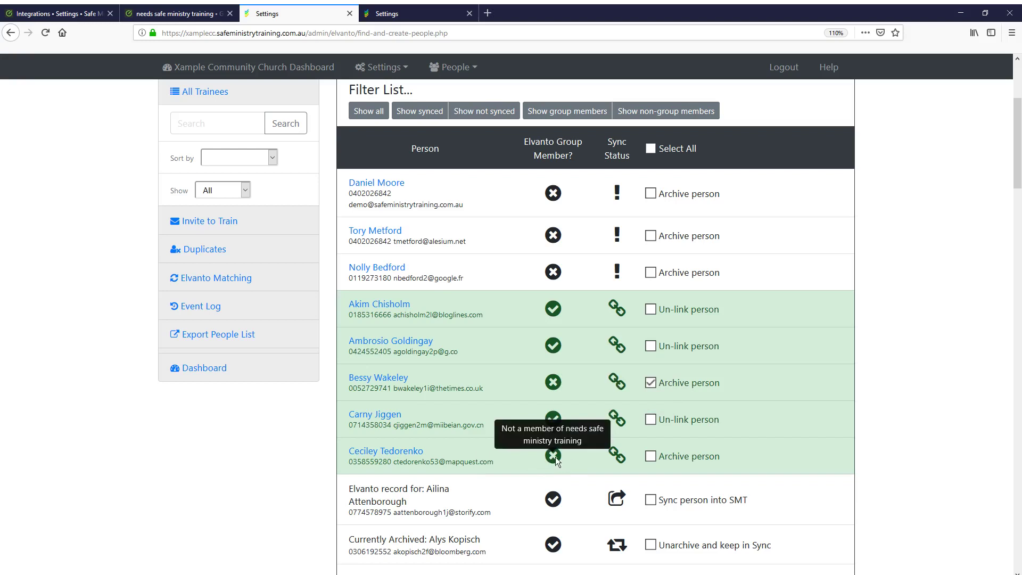
mouse_move(617, 459)
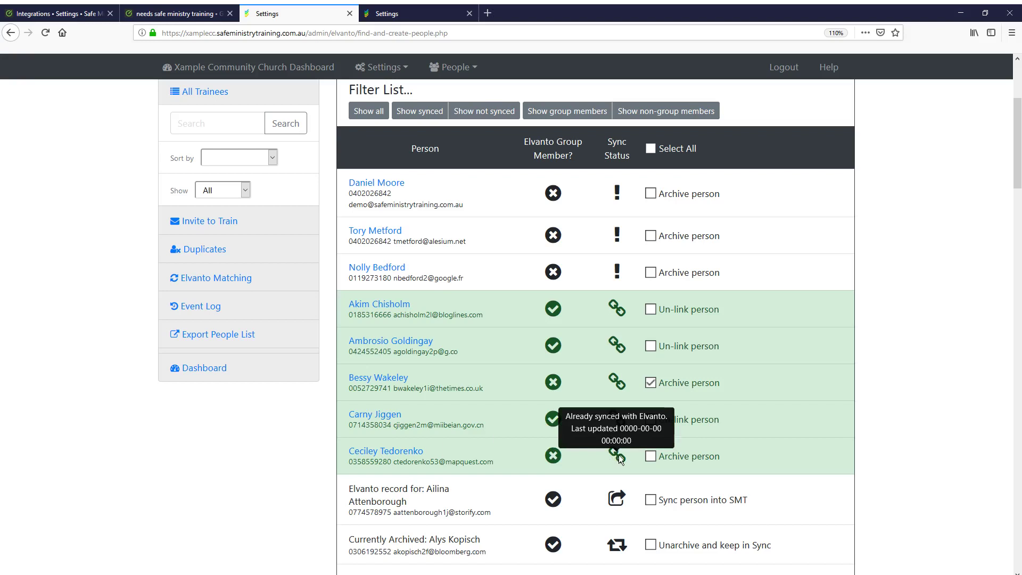
click(651, 457)
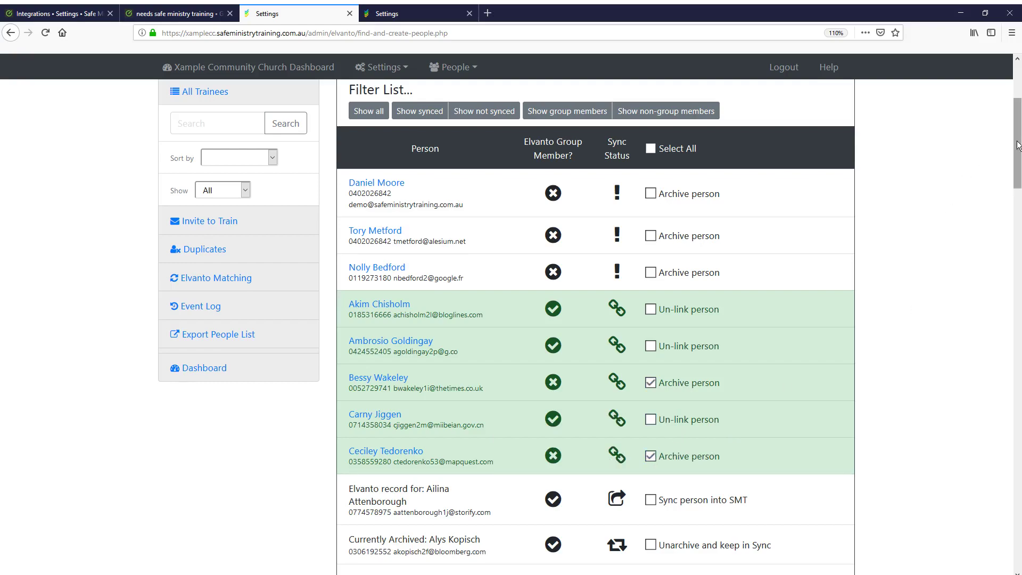
drag(1015, 145, 1020, 524)
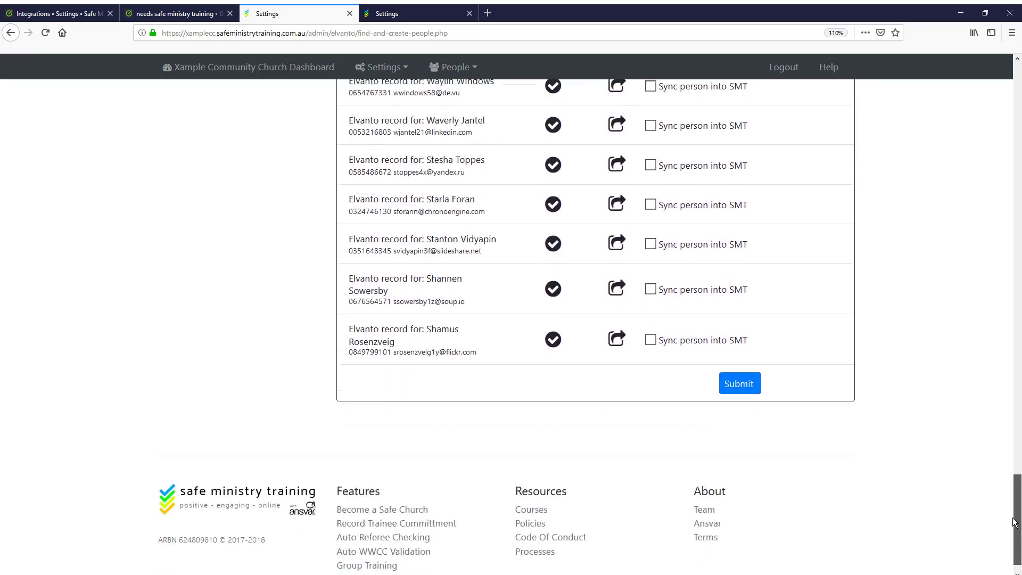
click(739, 380)
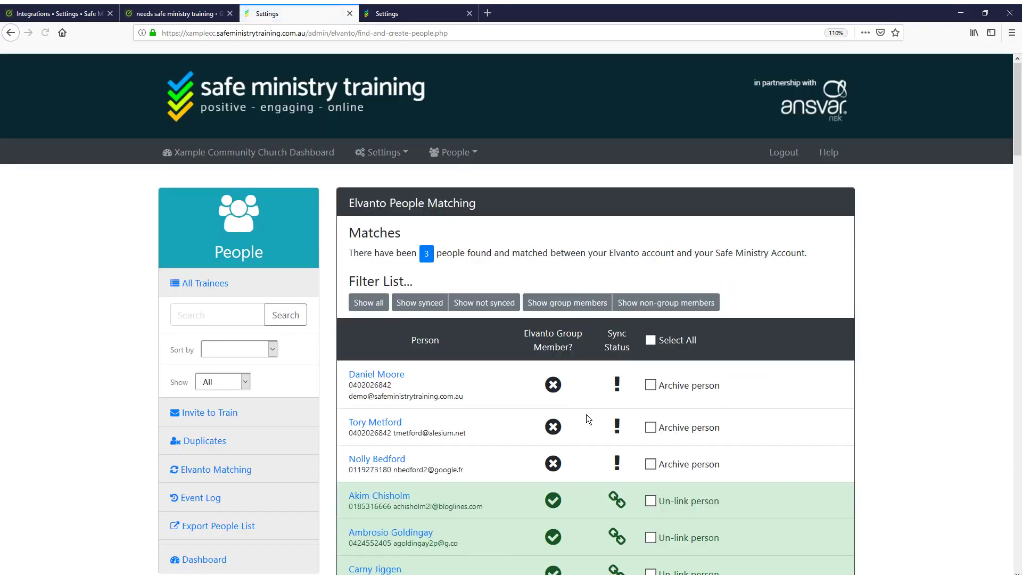
Tick Archive person for the remaining unmatched people and submit again
scroll(618, 409, down, 4)
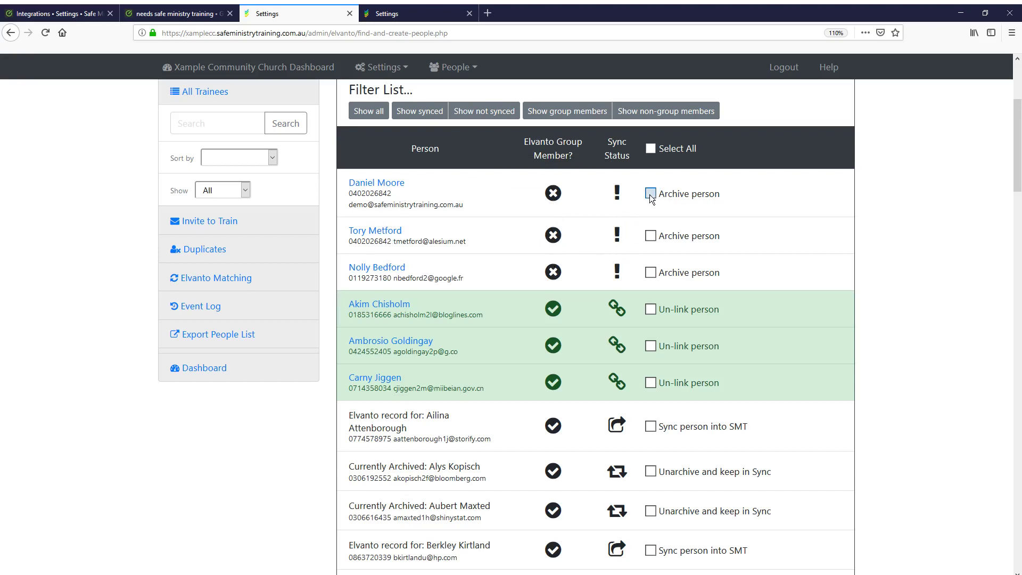
click(650, 235)
click(654, 273)
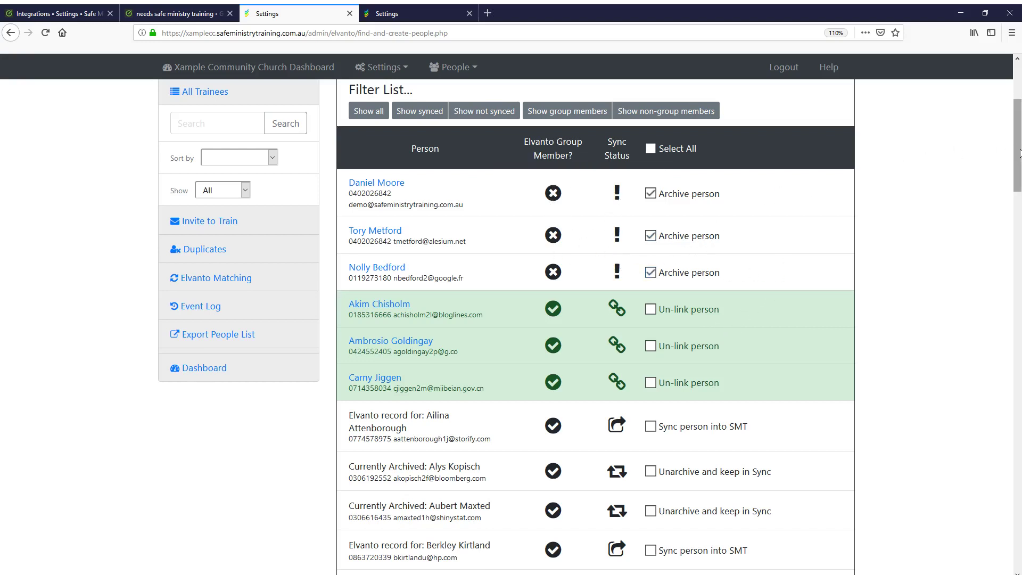
drag(1018, 163, 1018, 543)
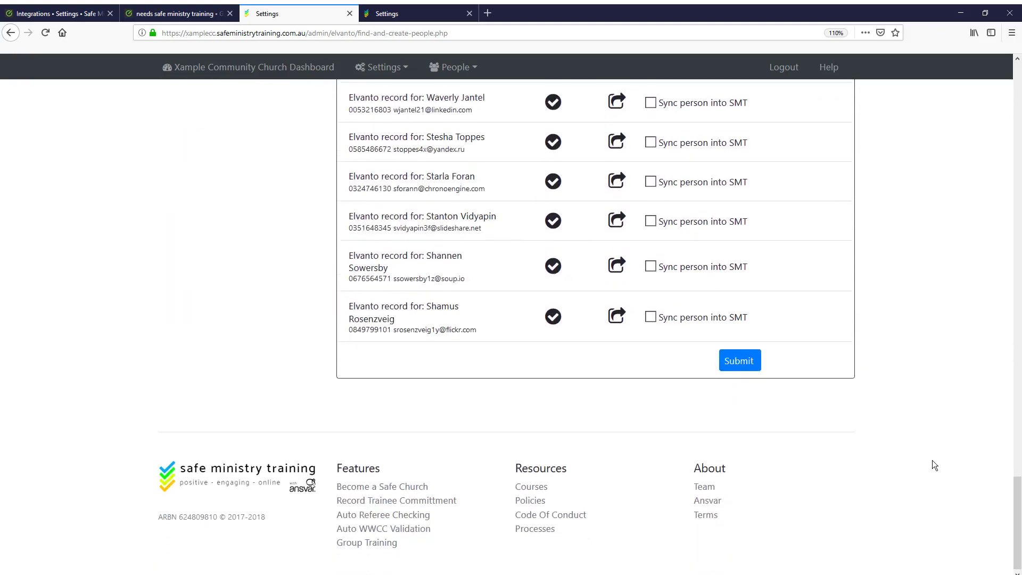
click(749, 366)
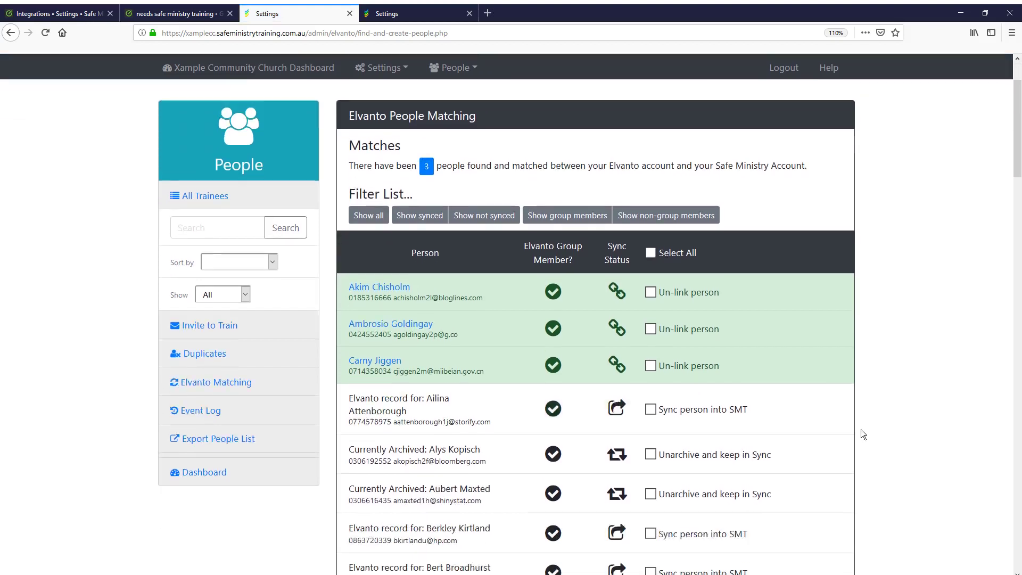
Filter the matching list to group members, briefly checking non-group members first
scroll(860, 429, down, 2)
scroll(692, 320, up, 2)
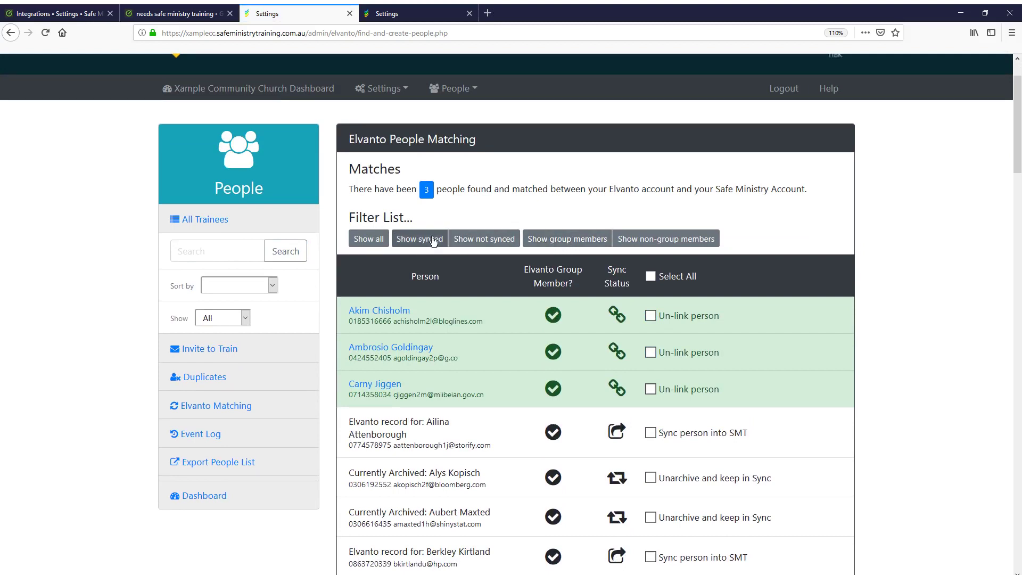
click(550, 245)
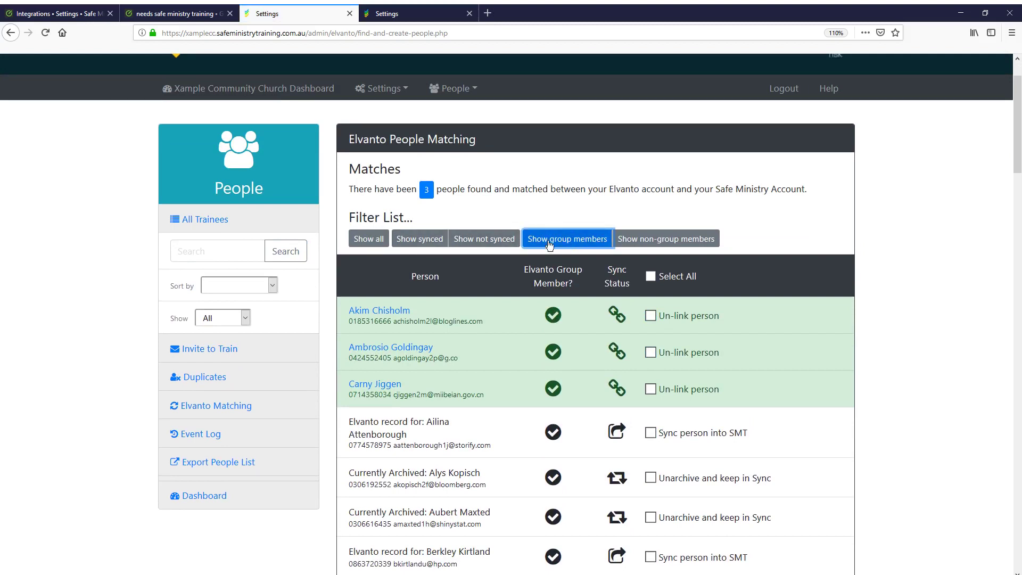
scroll(579, 325, down, 5)
scroll(577, 319, up, 5)
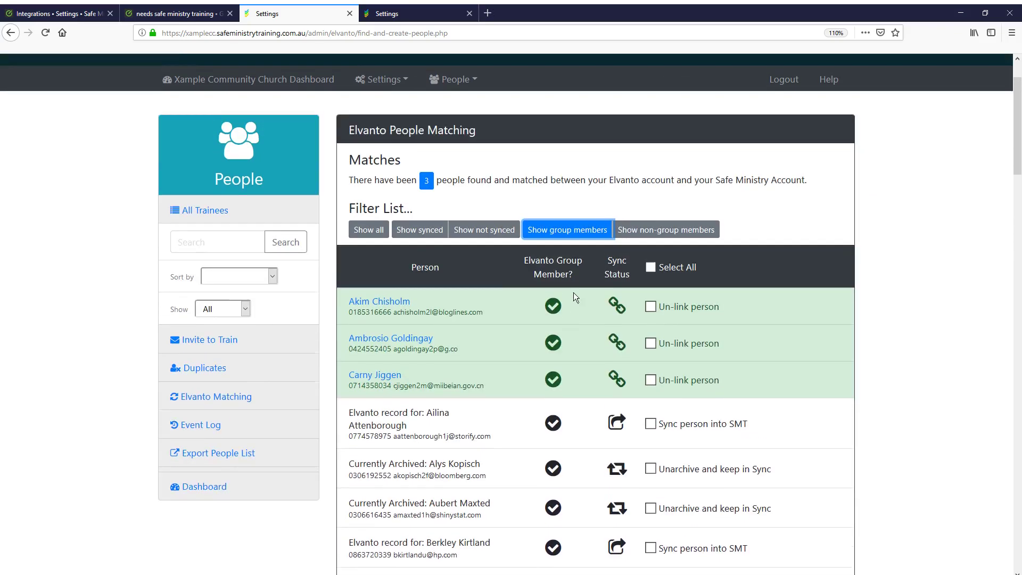
click(670, 240)
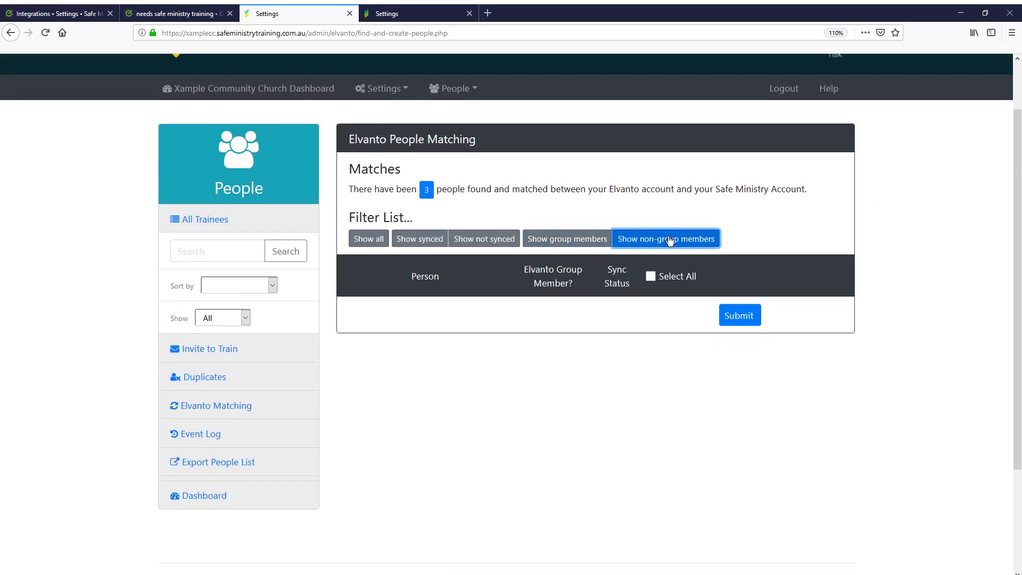
click(568, 239)
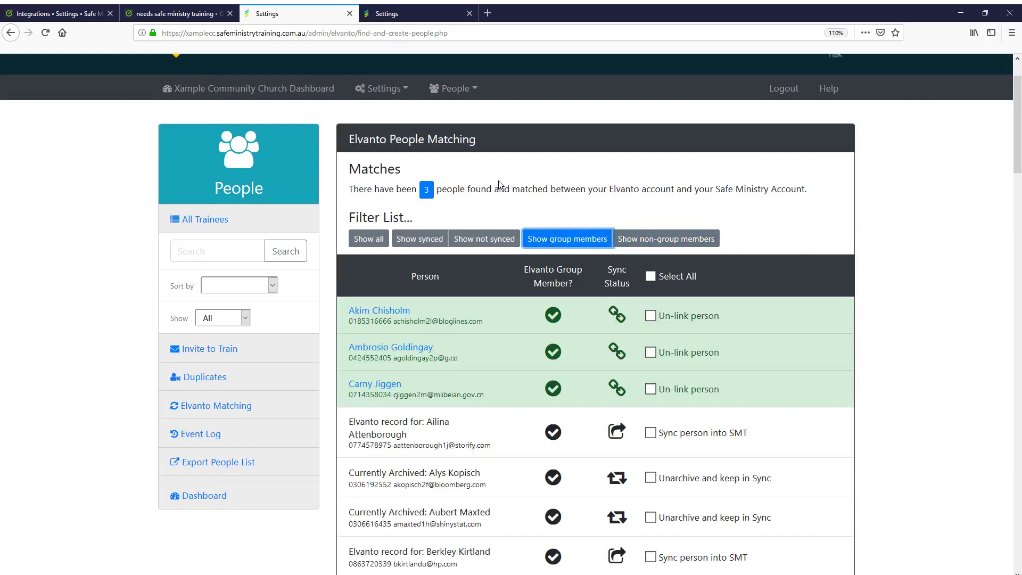
Narrow the group-member list to synced people, then to people not yet synced
click(410, 239)
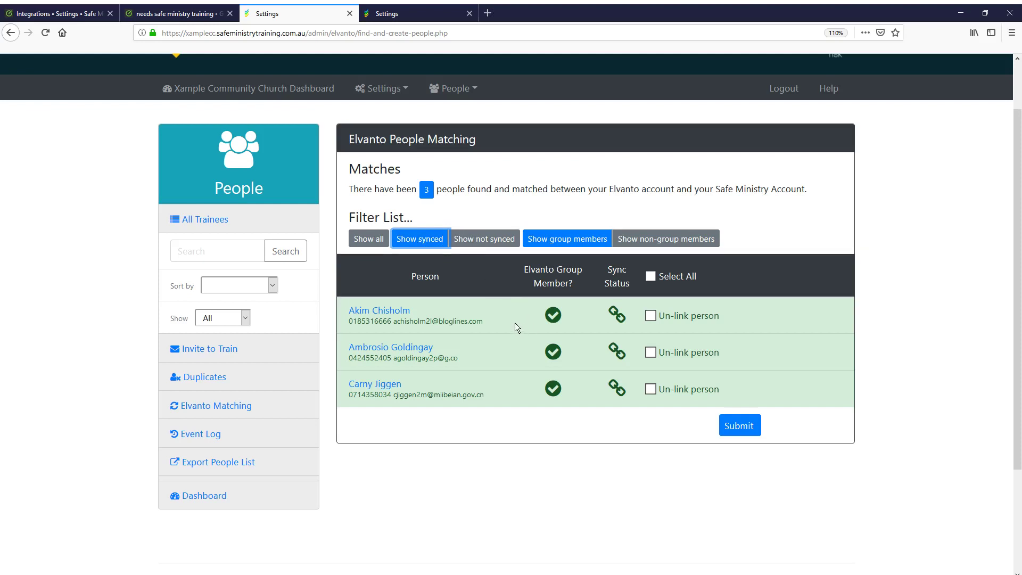
mouse_move(552, 318)
mouse_move(620, 323)
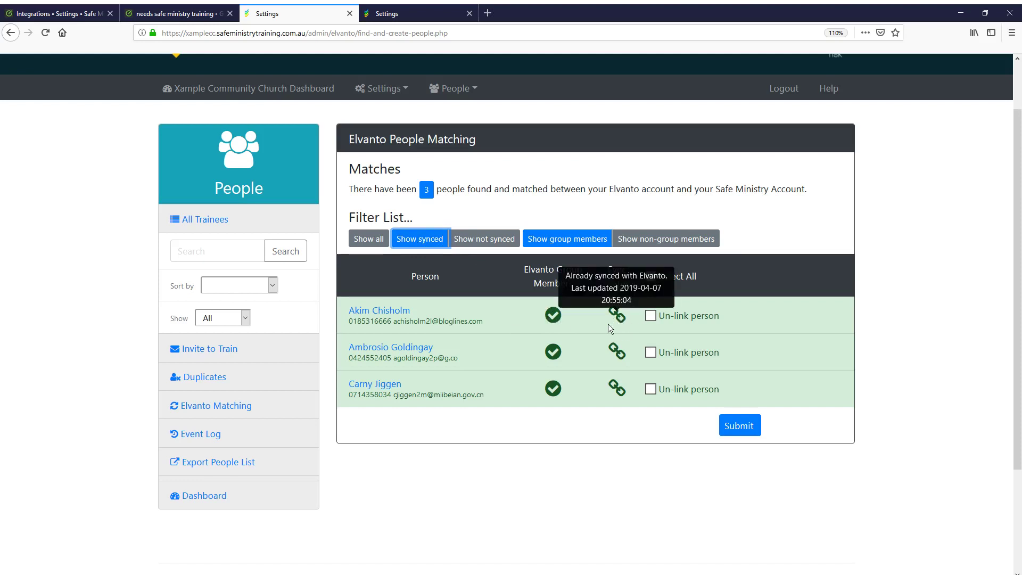
click(488, 243)
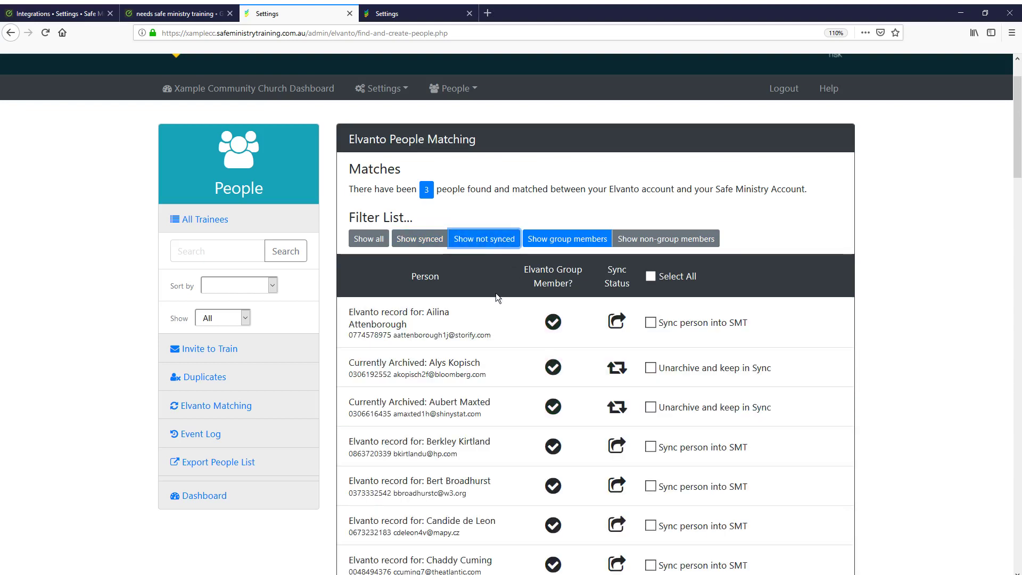
scroll(496, 327, down, 15)
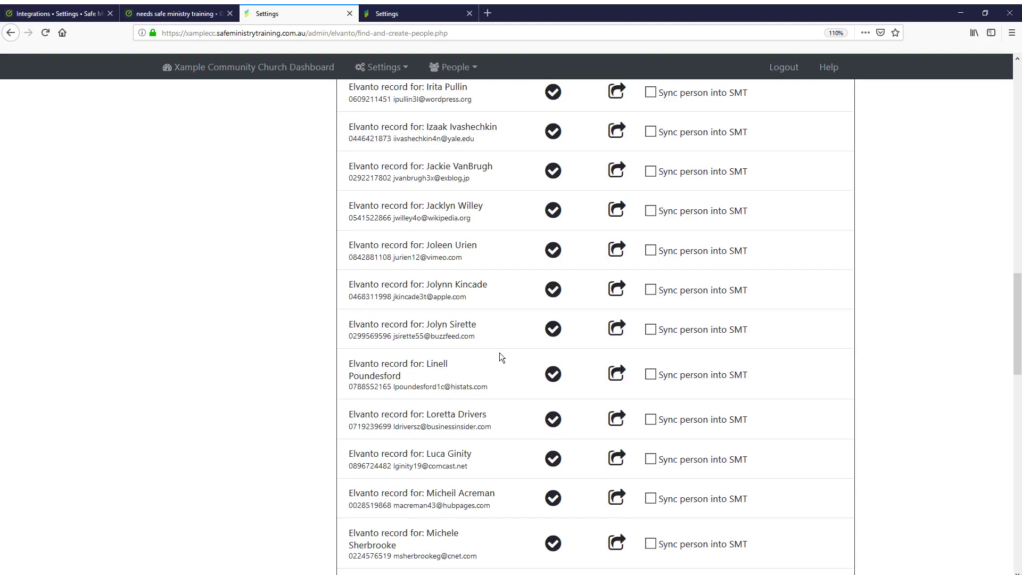
scroll(500, 352, up, 10)
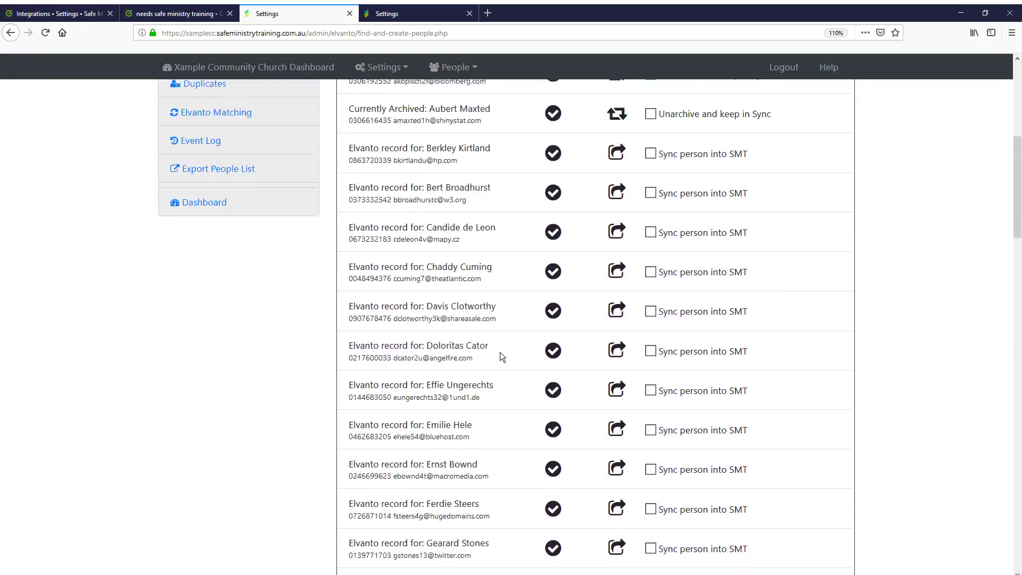
scroll(500, 352, up, 7)
mouse_move(623, 391)
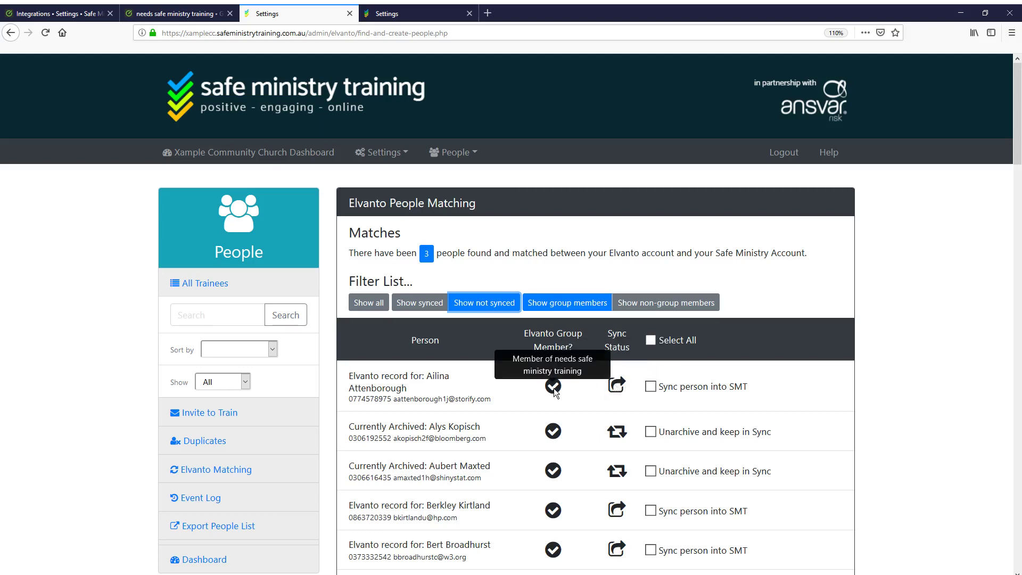
Tick the first matched person for syncing and both archived matches for Unarchive and keep in Sync
click(650, 386)
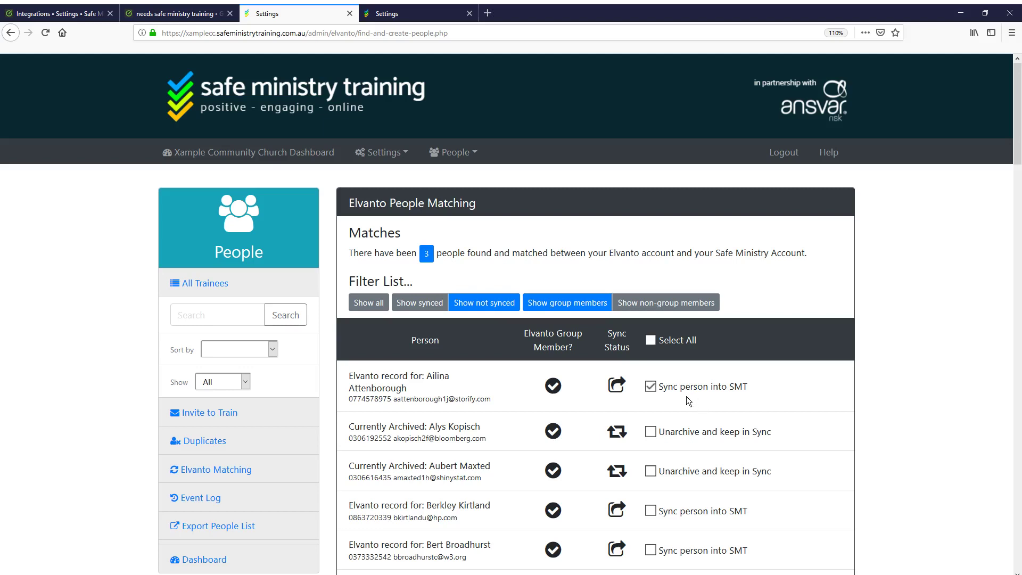
scroll(673, 400, down, 2)
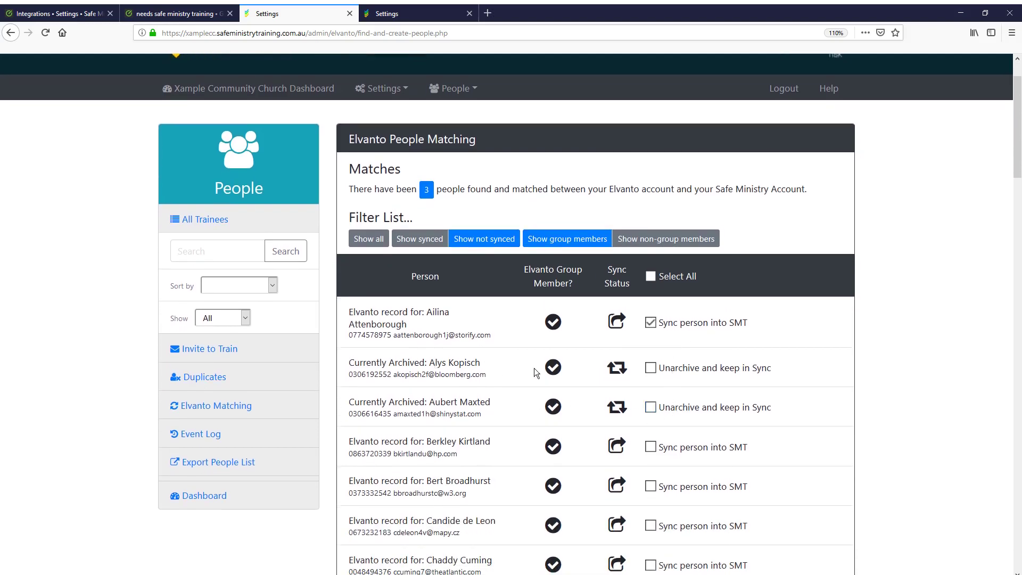
mouse_move(619, 369)
click(651, 368)
click(650, 407)
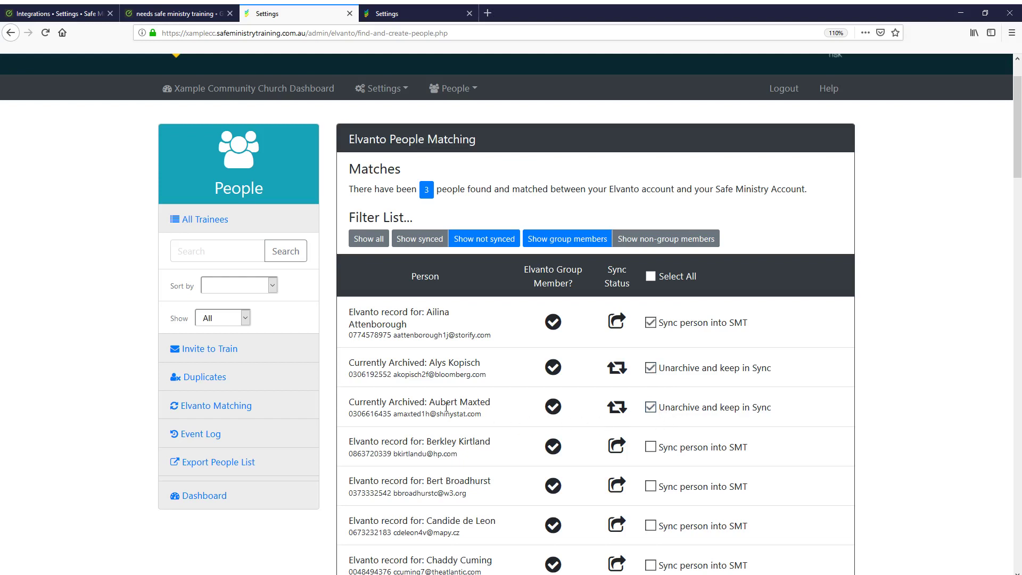
mouse_move(624, 416)
Tick Select All to sync every matched person, submit, and bring up the Elvanto Syncing tab
click(651, 277)
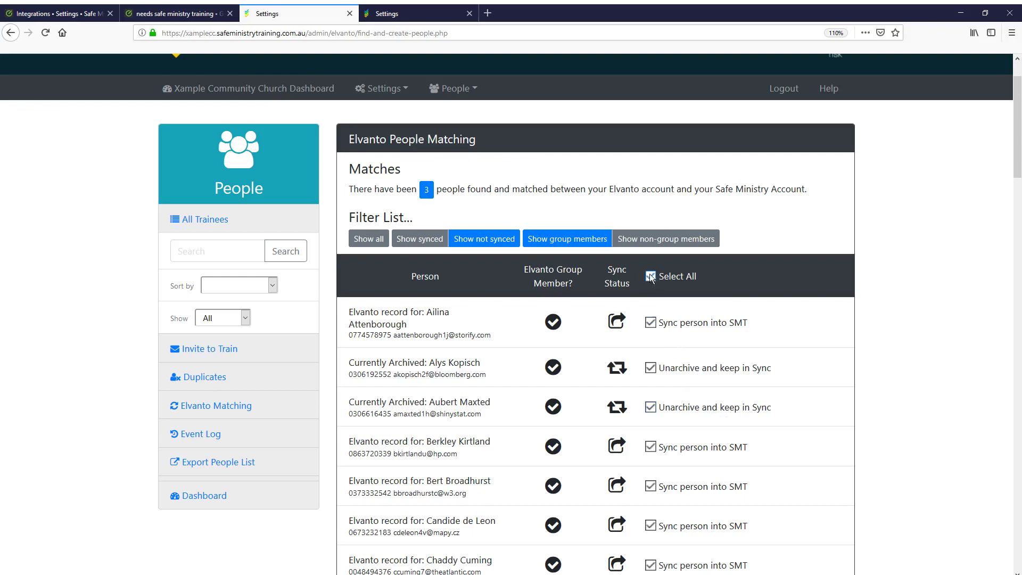
scroll(679, 335, down, 10)
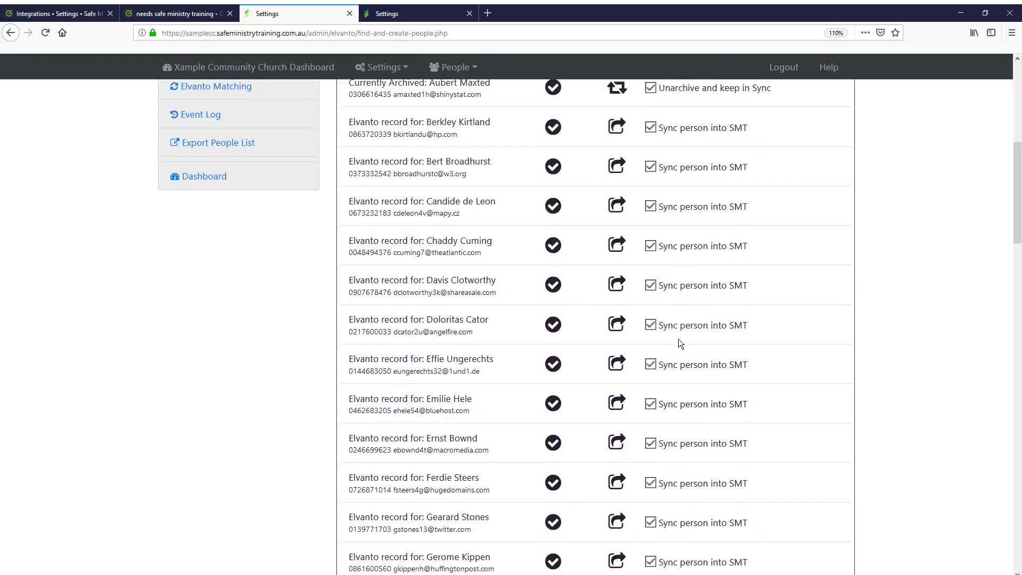
scroll(679, 343, down, 15)
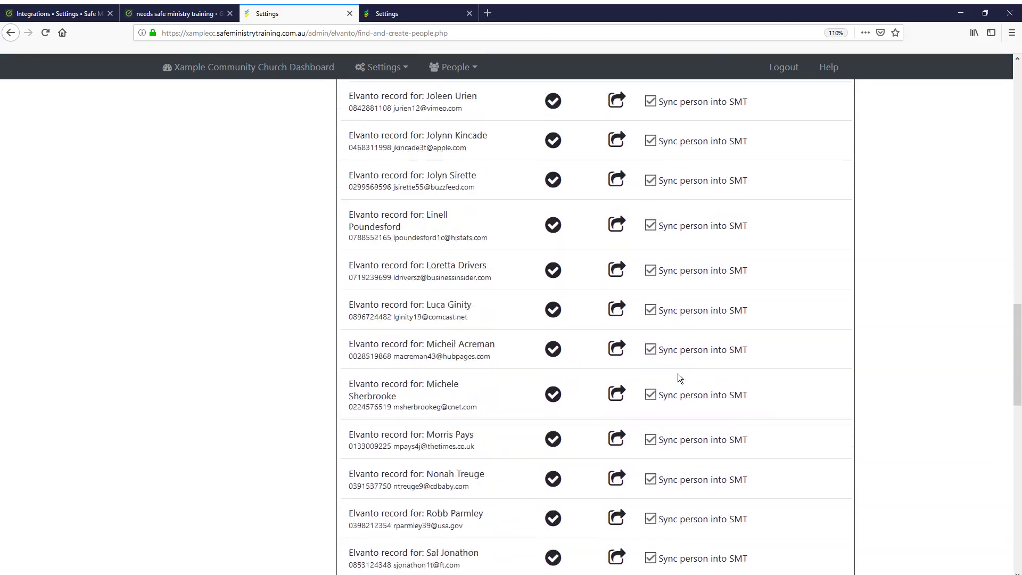
scroll(679, 383, down, 5)
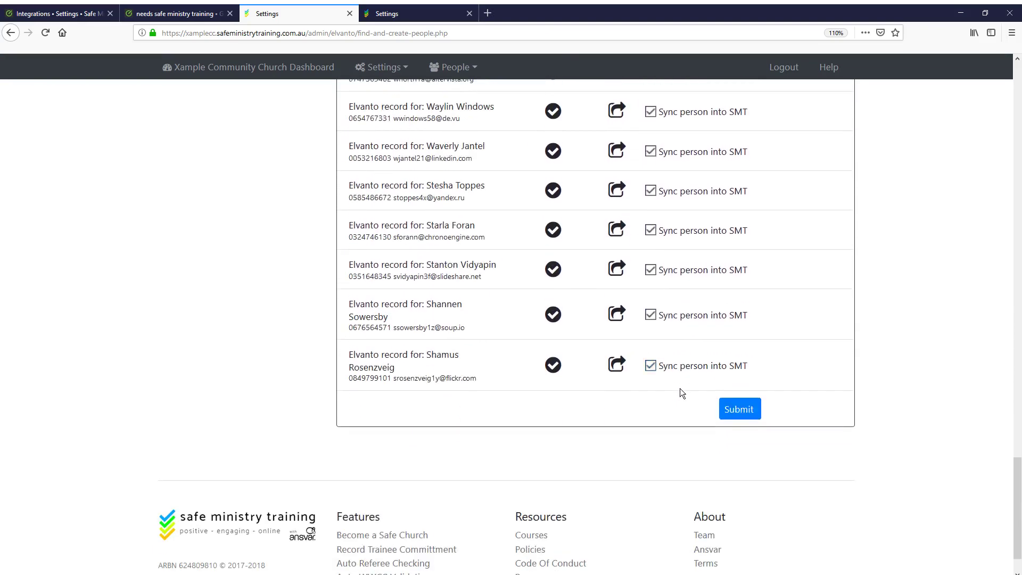
click(737, 411)
scroll(564, 330, up, 3)
click(408, 15)
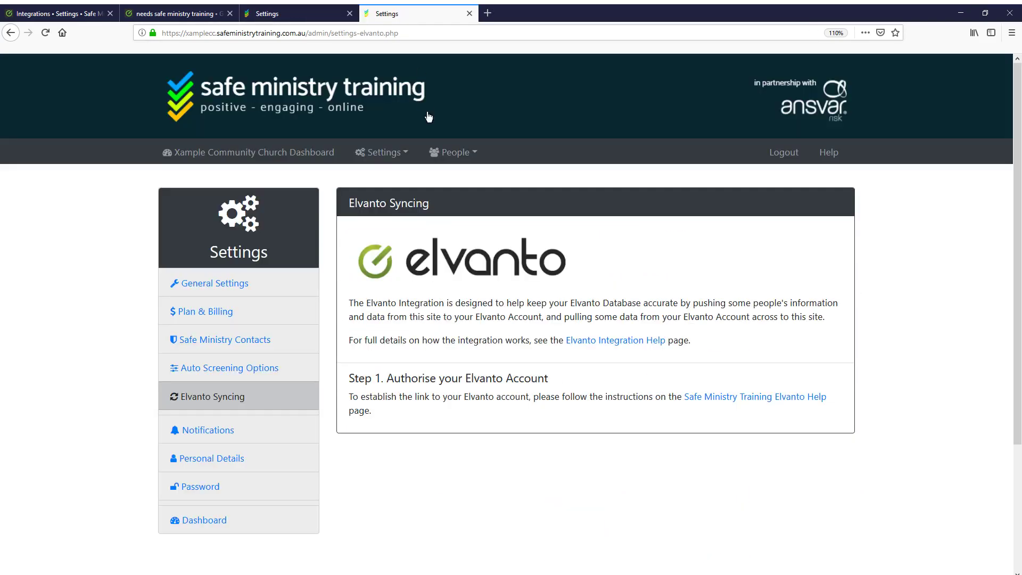
In People > Trainee List, view the 14 archived trainees, then set Show back to All
click(454, 152)
click(455, 181)
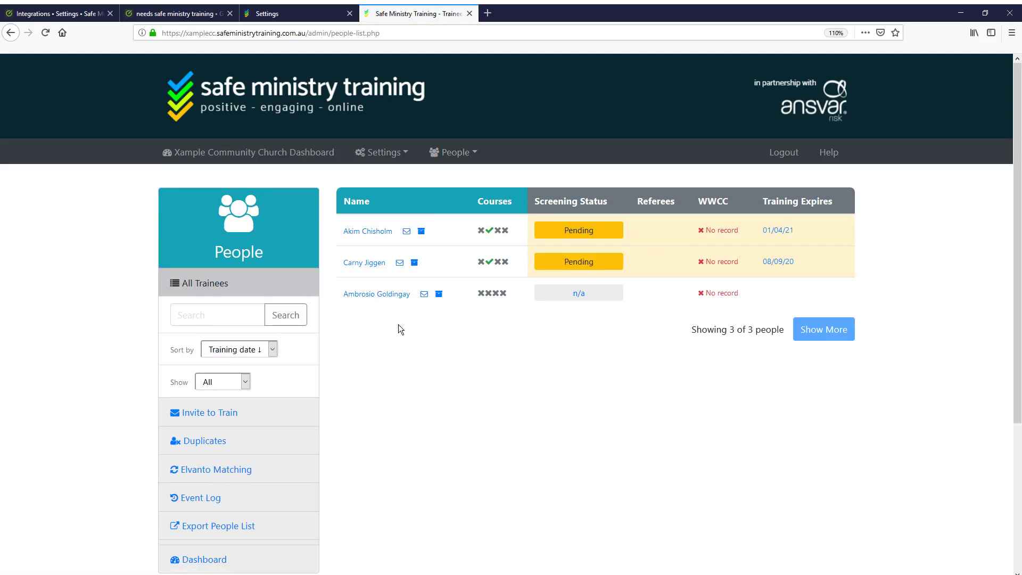
click(247, 376)
click(228, 469)
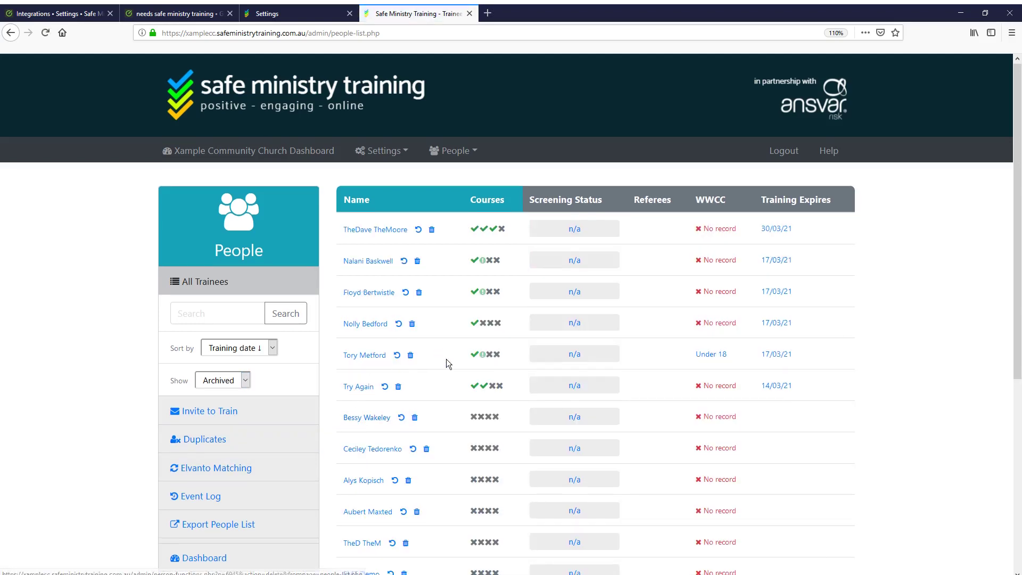
scroll(449, 369, down, 3)
scroll(451, 417, up, 3)
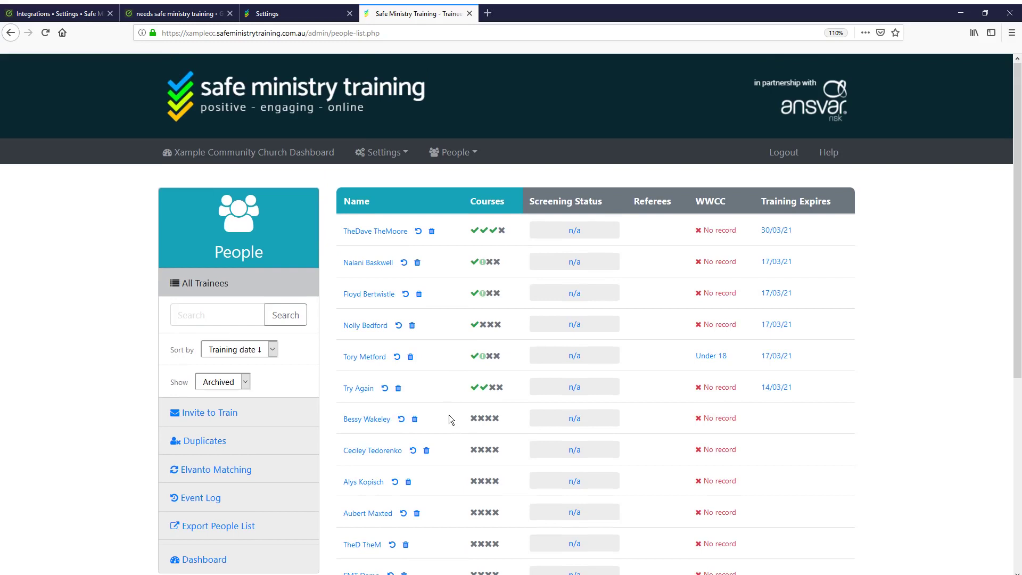
click(244, 382)
click(238, 397)
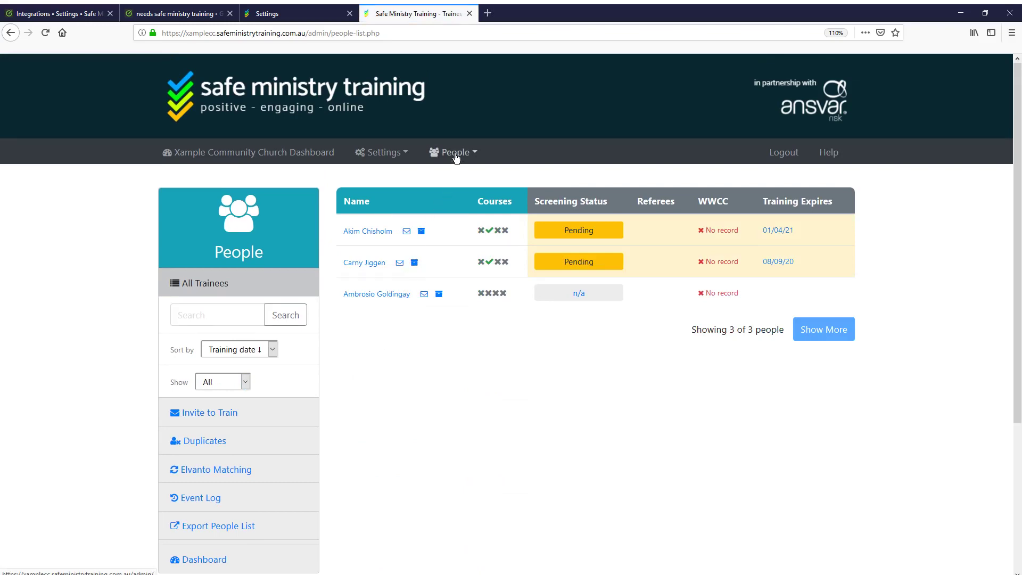
On the Elvanto matching page, submit every ticked record for syncing into Safe Ministry Training
click(298, 15)
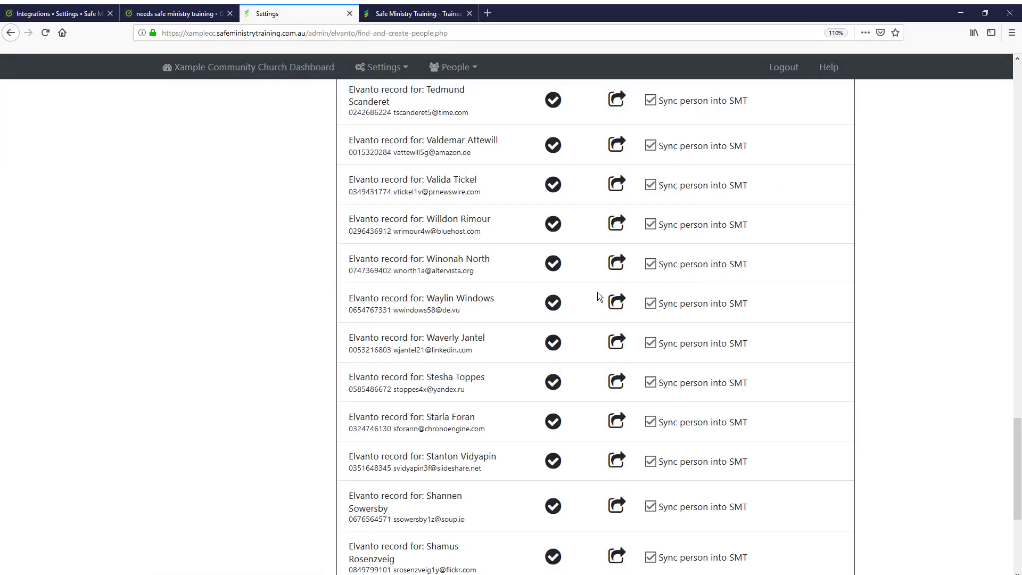
scroll(640, 359, up, 4)
scroll(639, 358, up, 20)
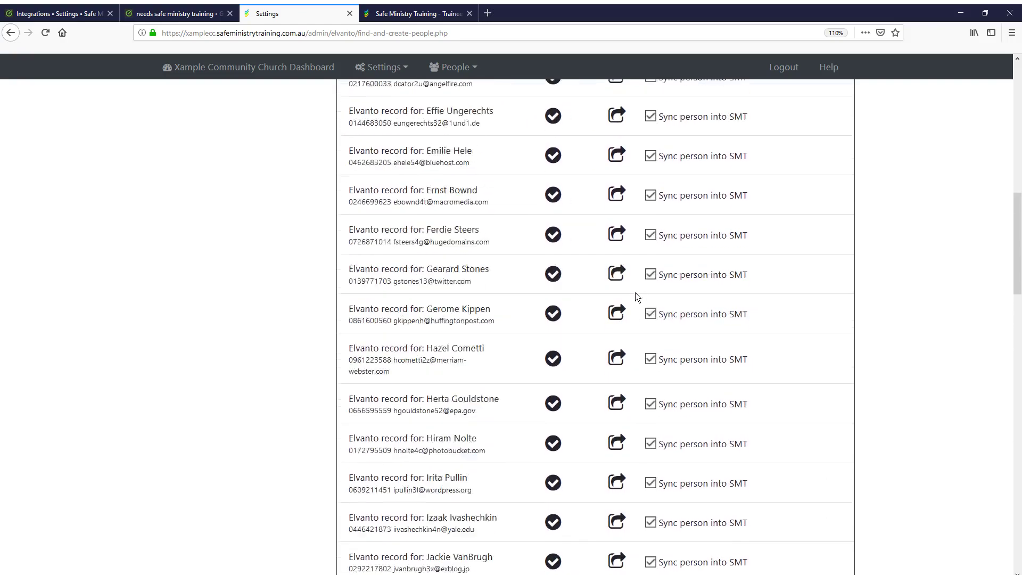
scroll(634, 281, up, 3)
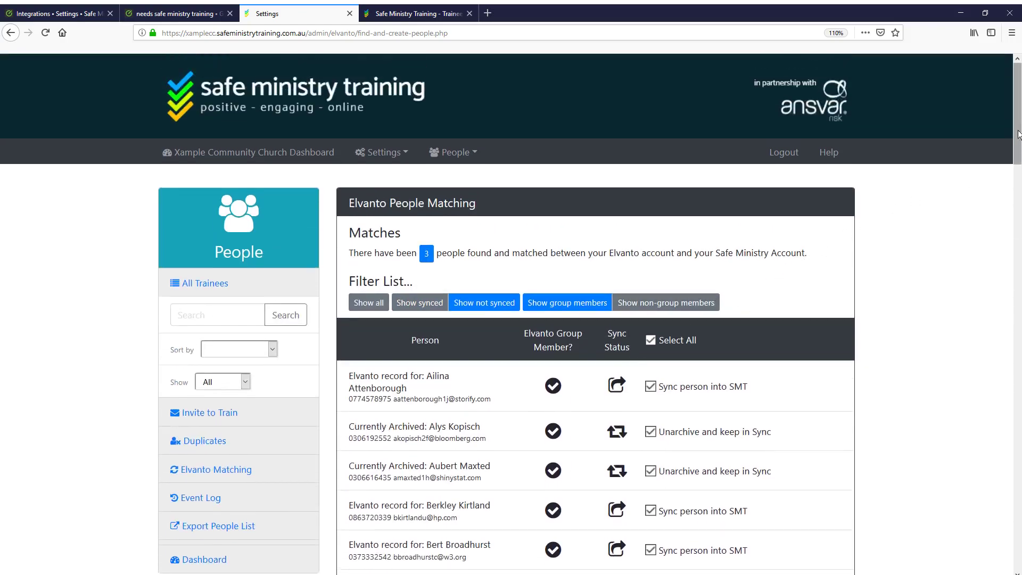
drag(1016, 133, 1017, 524)
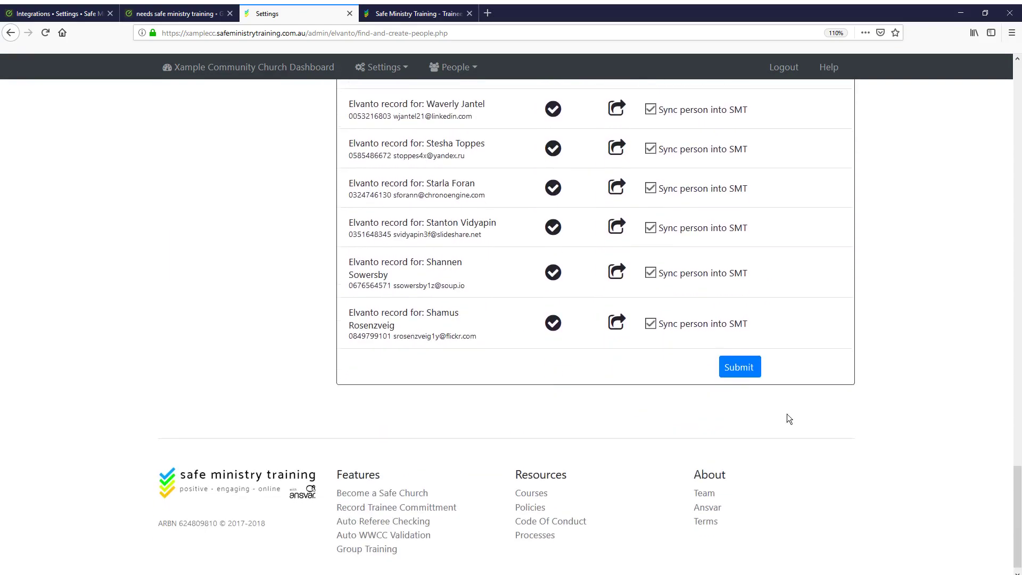
click(738, 369)
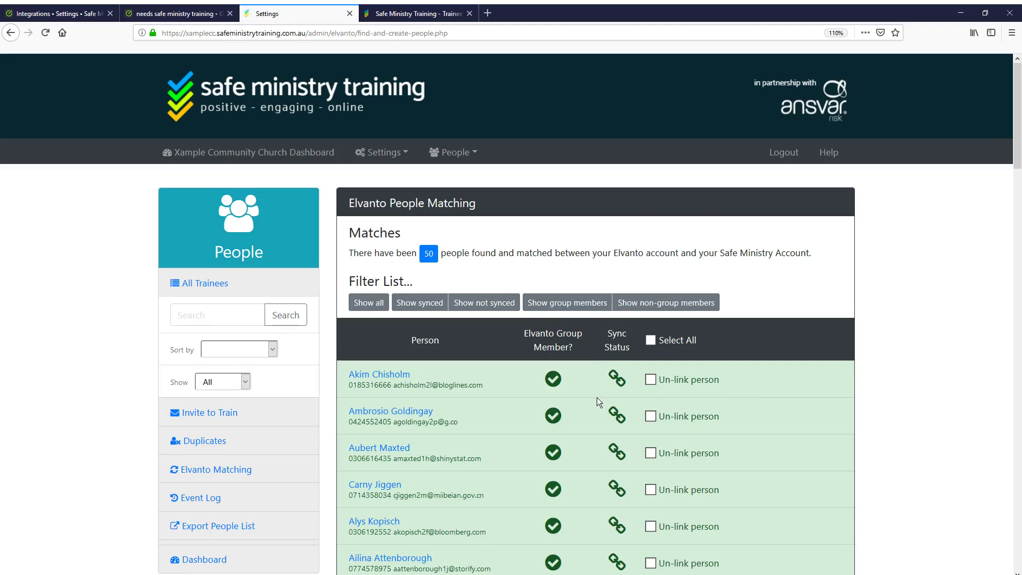
scroll(597, 400, down, 8)
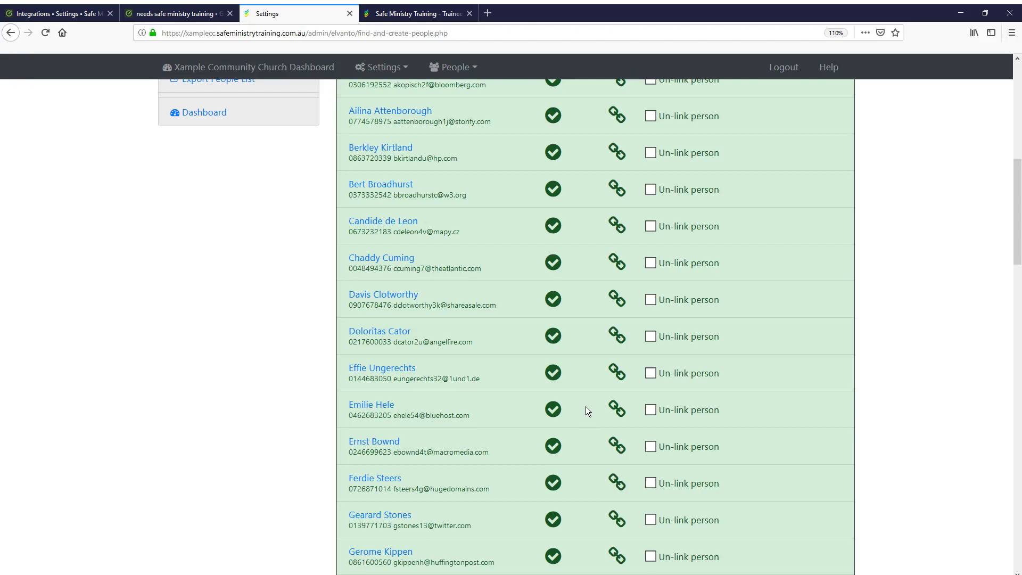
scroll(589, 416, down, 5)
scroll(588, 417, up, 13)
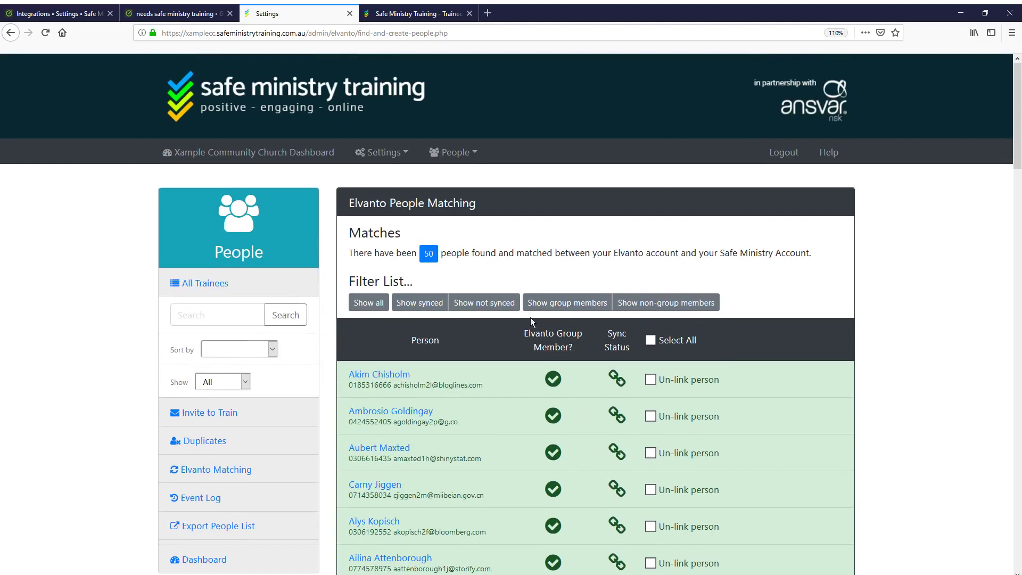
Show All Trainees (50 people) and email the third trainee a course invitation
click(425, 16)
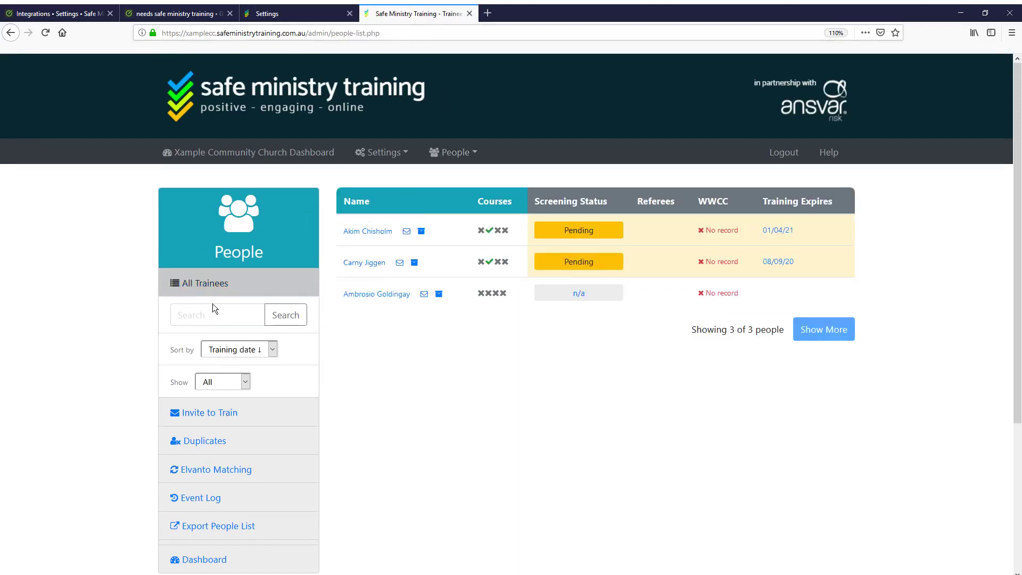
click(201, 288)
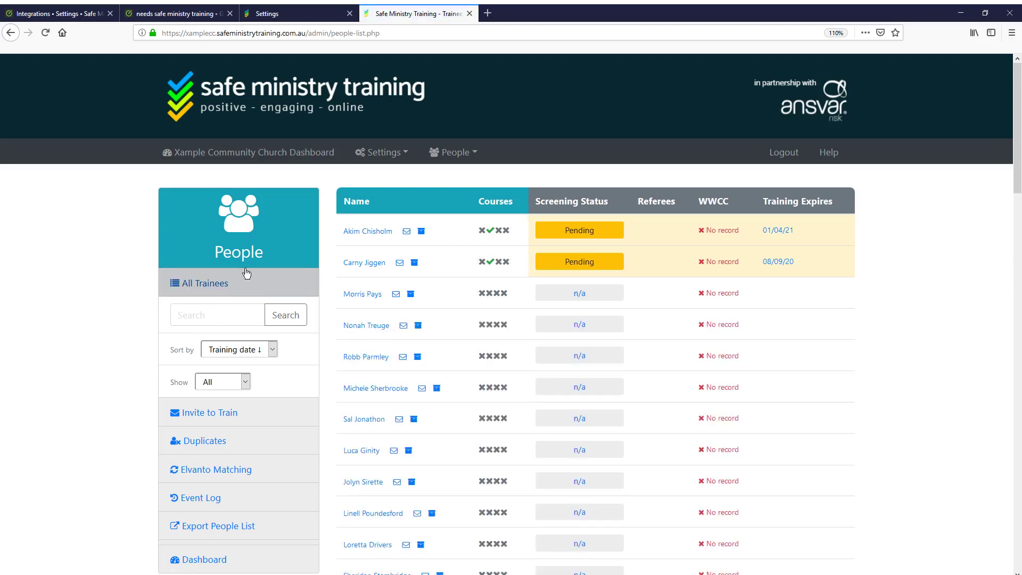
scroll(461, 315, down, 10)
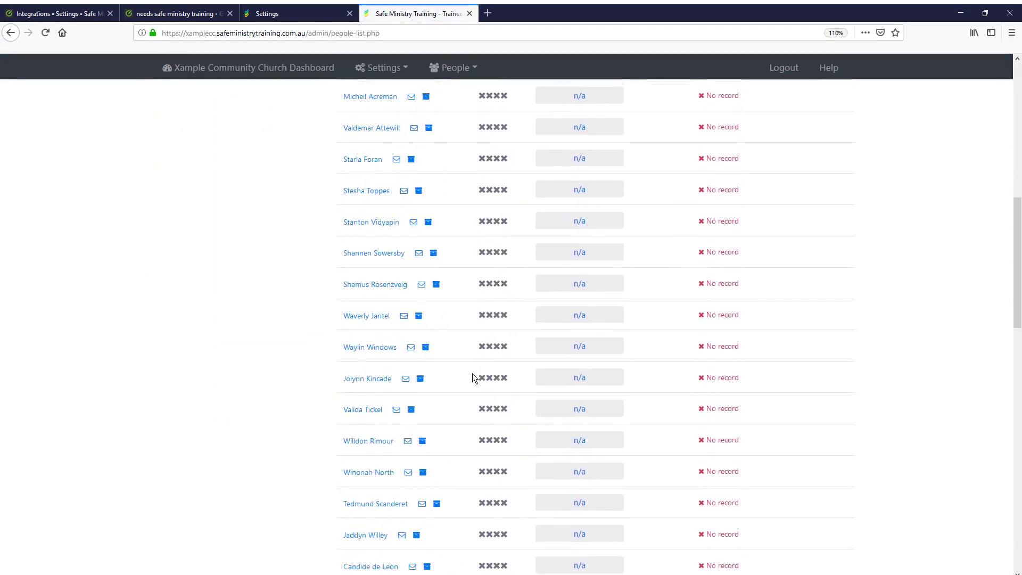
scroll(473, 375, down, 9)
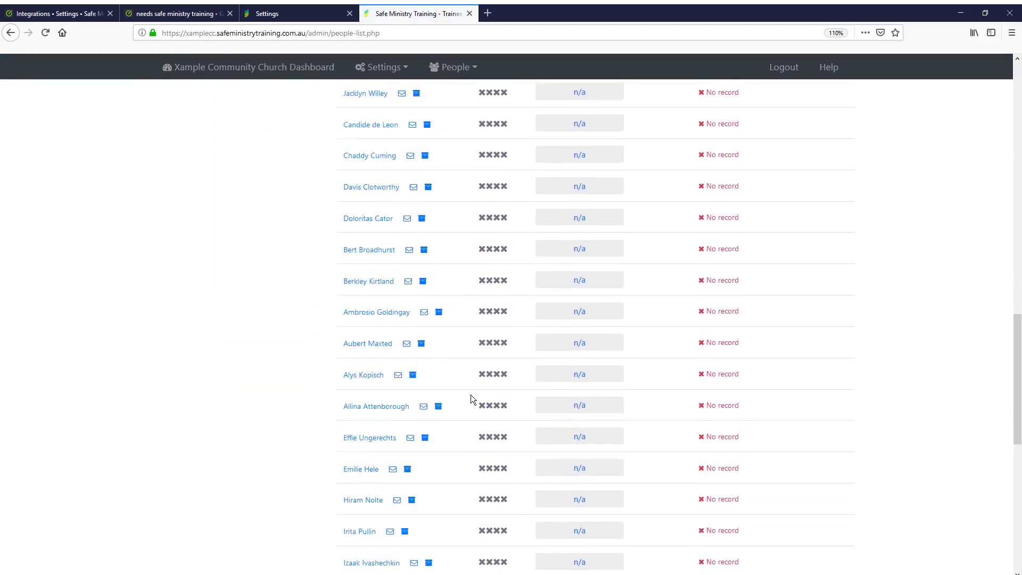
scroll(470, 400, down, 7)
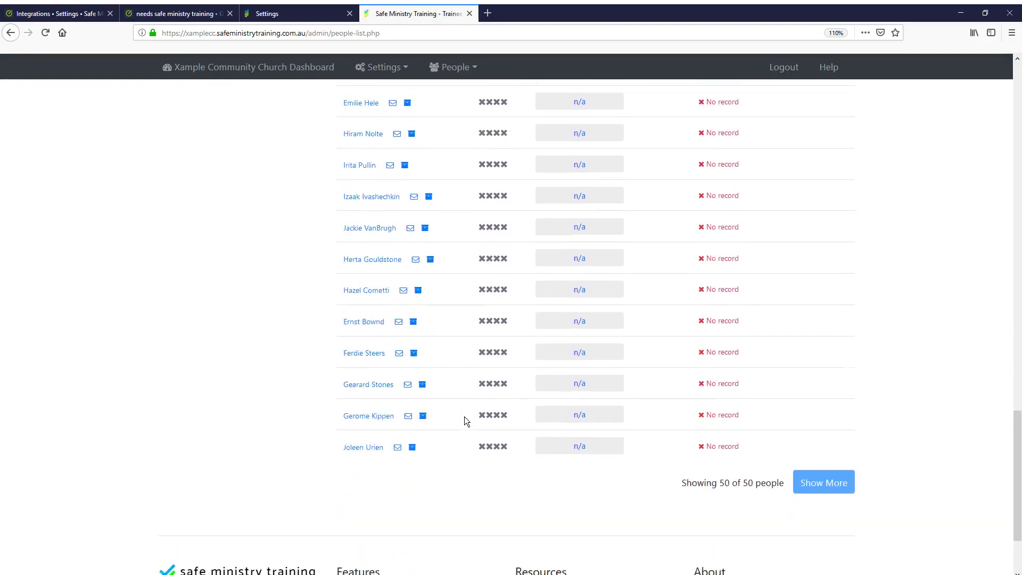
scroll(464, 416, up, 18)
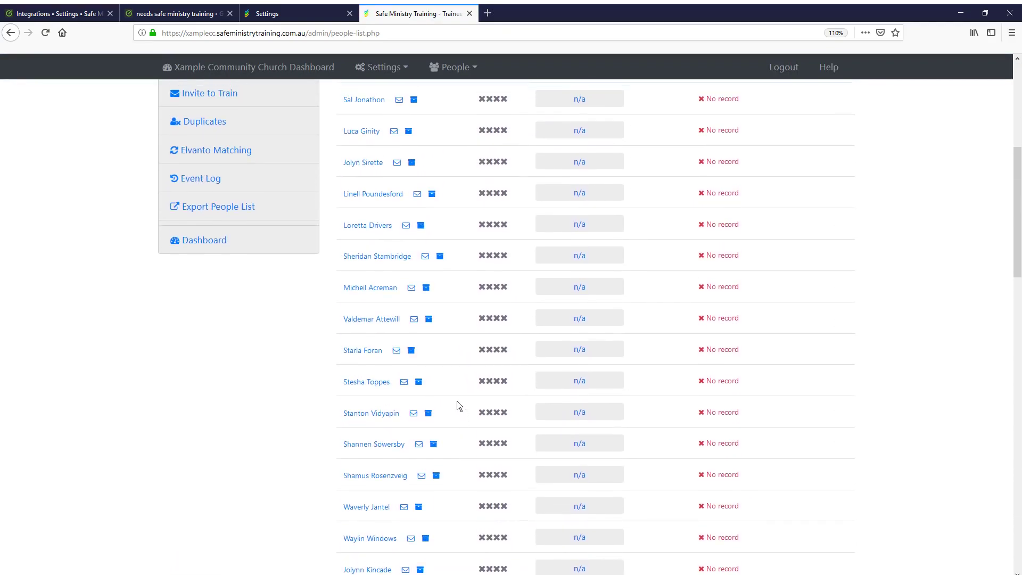
scroll(457, 399, up, 5)
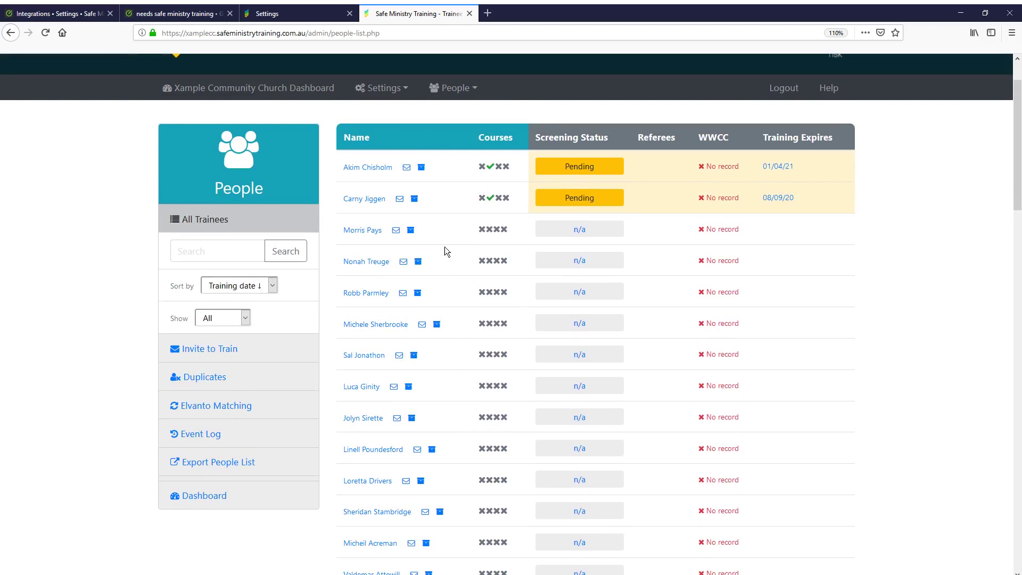
click(395, 233)
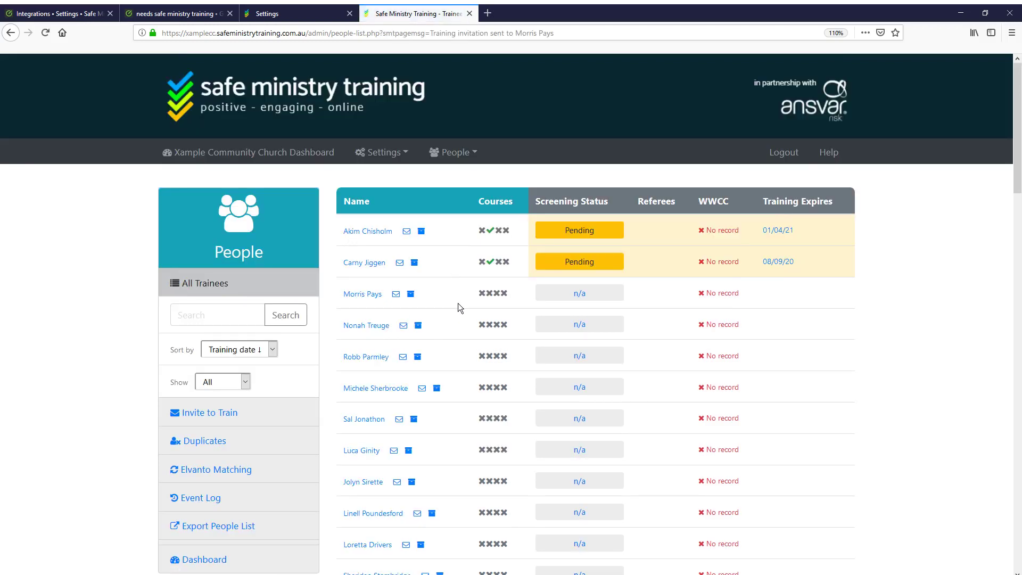
Check that trainee's details and course progress (no courses started), then return to the full trainee list
click(363, 294)
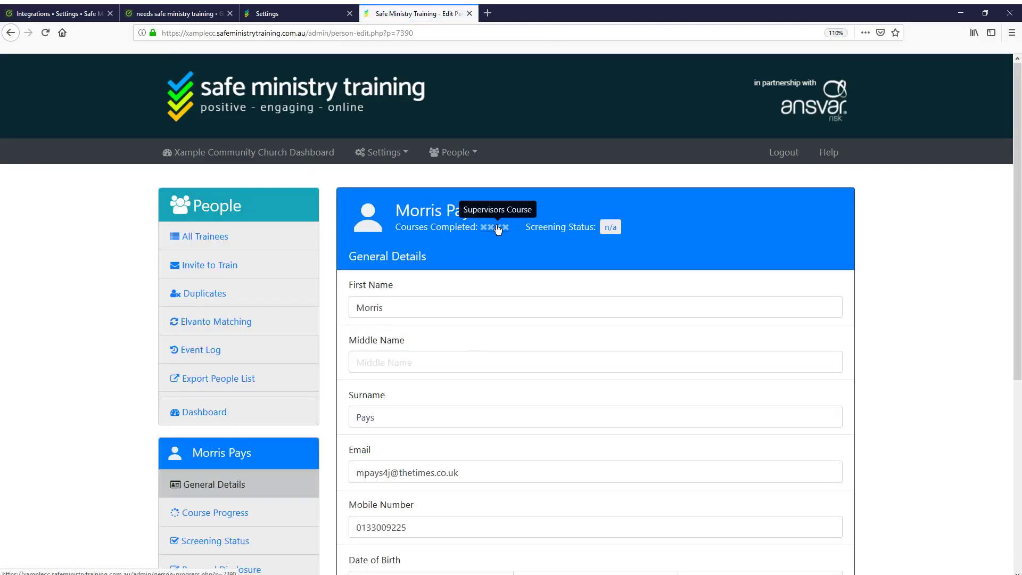
click(254, 513)
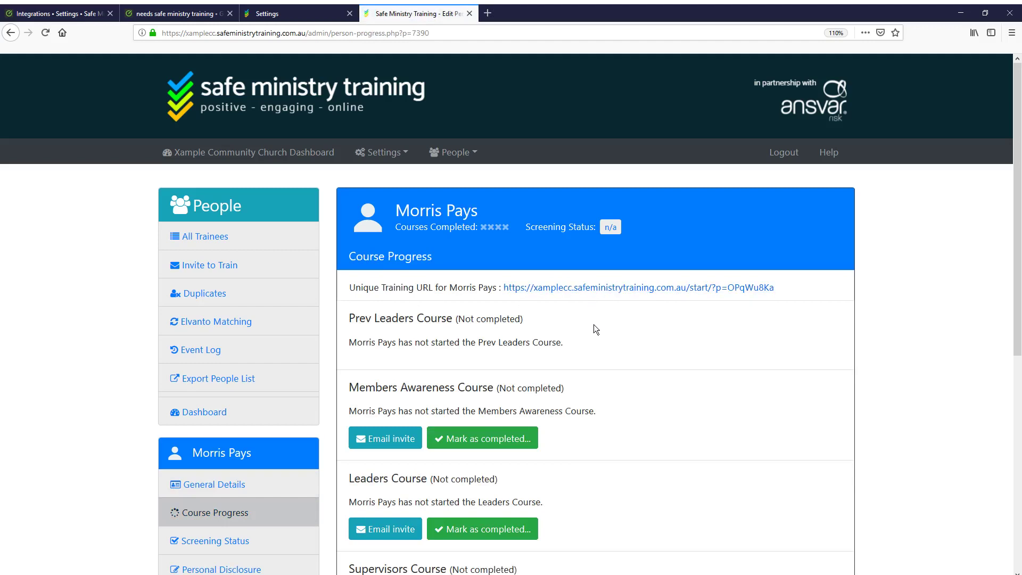
scroll(570, 337, down, 3)
scroll(579, 356, down, 1)
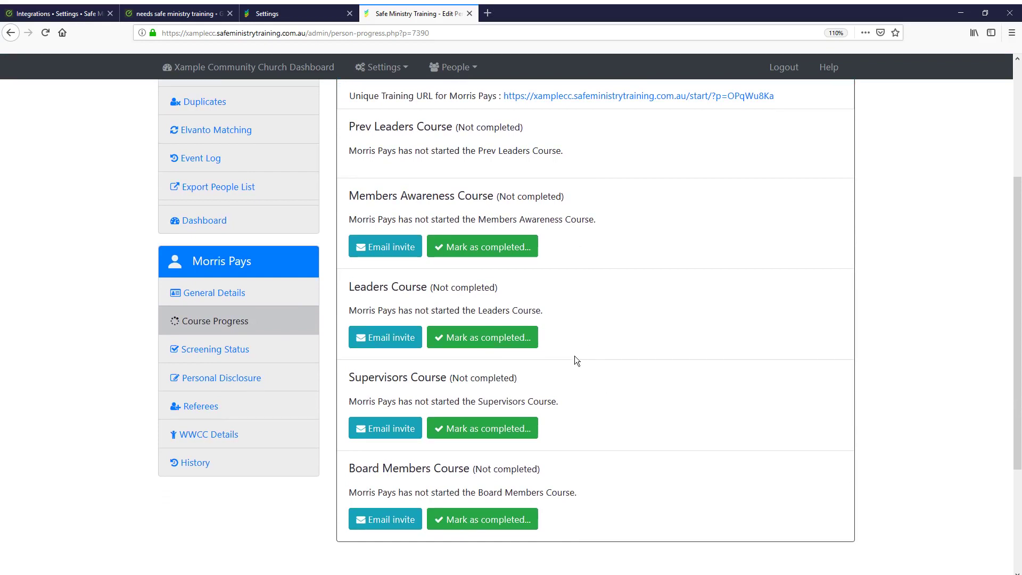
scroll(572, 361, up, 4)
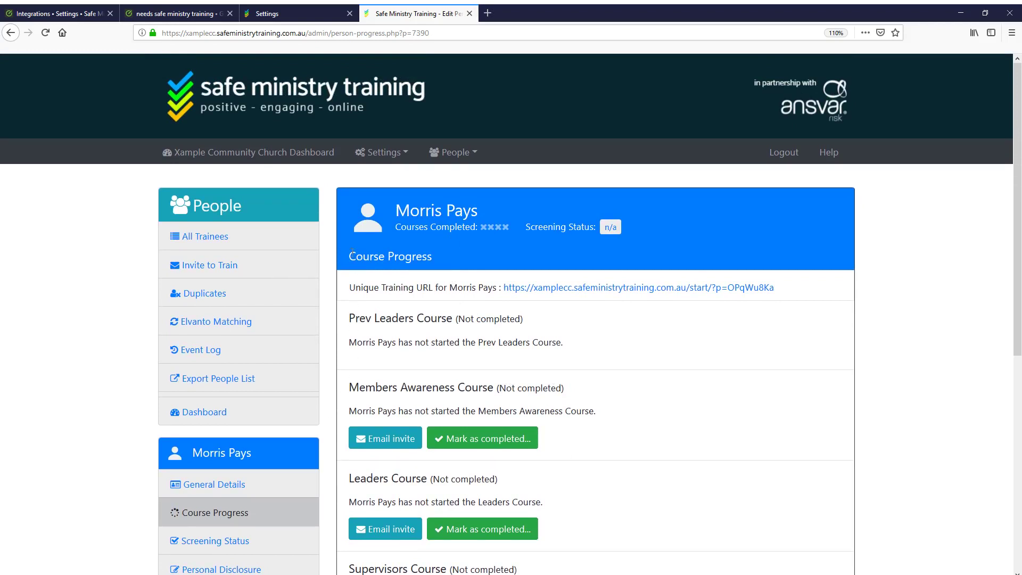
click(219, 236)
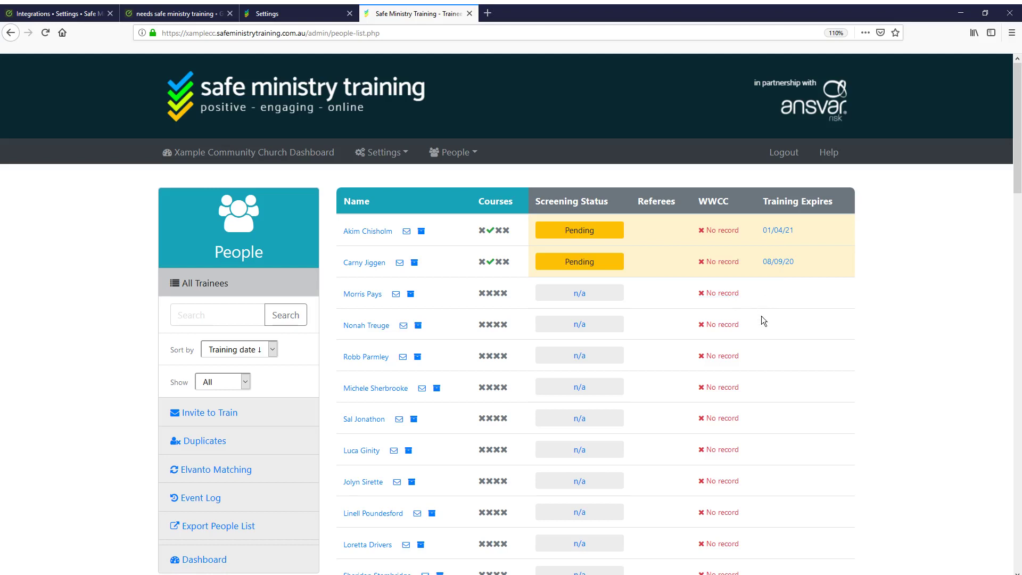
Open the trainee's course progress and mark the Members Awareness Course completed on 07/04/2019
mouse_move(734, 293)
click(364, 298)
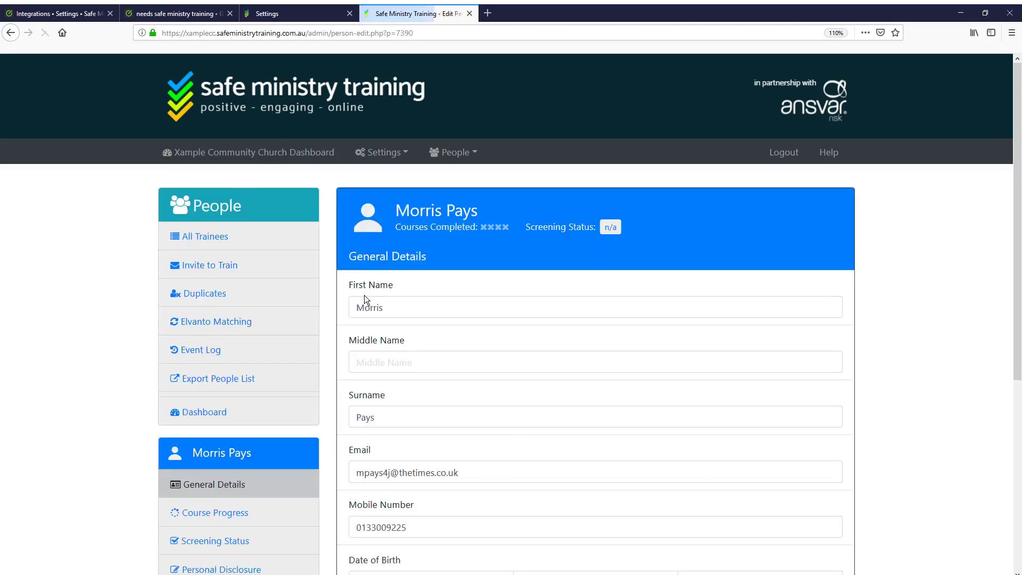
scroll(226, 393, down, 3)
click(226, 393)
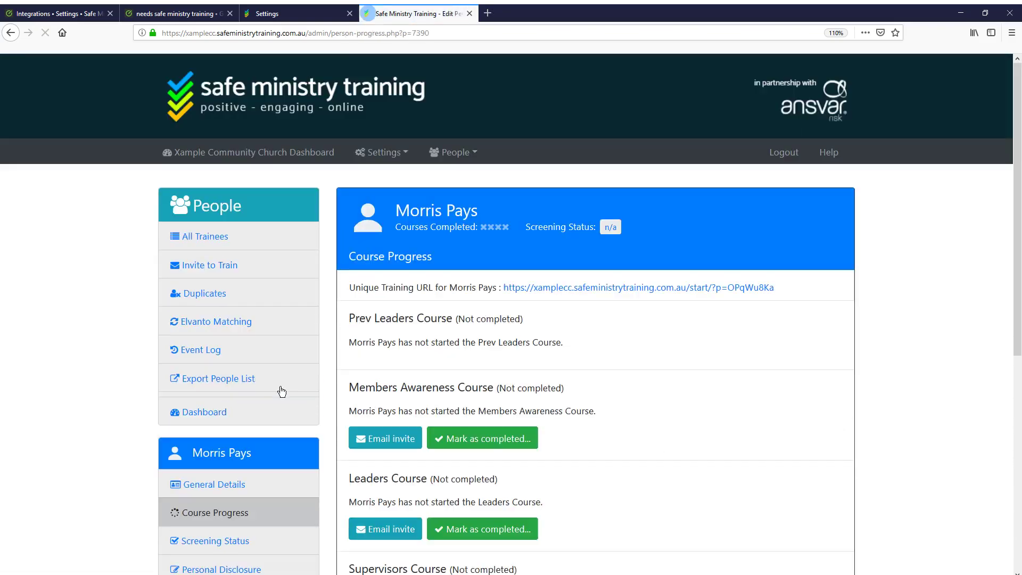
scroll(494, 390, down, 2)
click(494, 390)
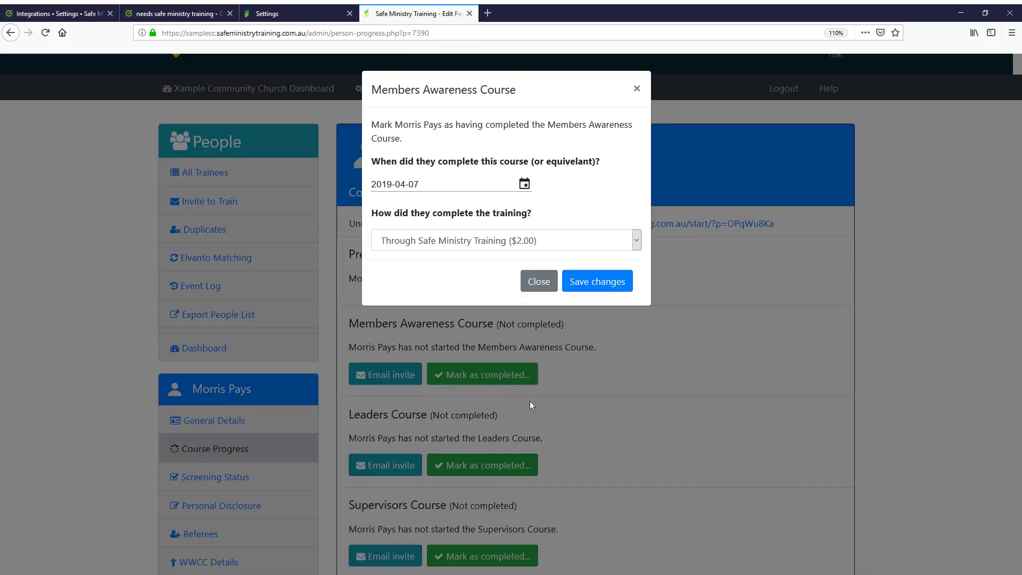
click(591, 283)
Mark the Leaders Course completed on 07/04/2019 as well, valid until 07/04/2021
scroll(531, 406, down, 3)
scroll(531, 406, down, 2)
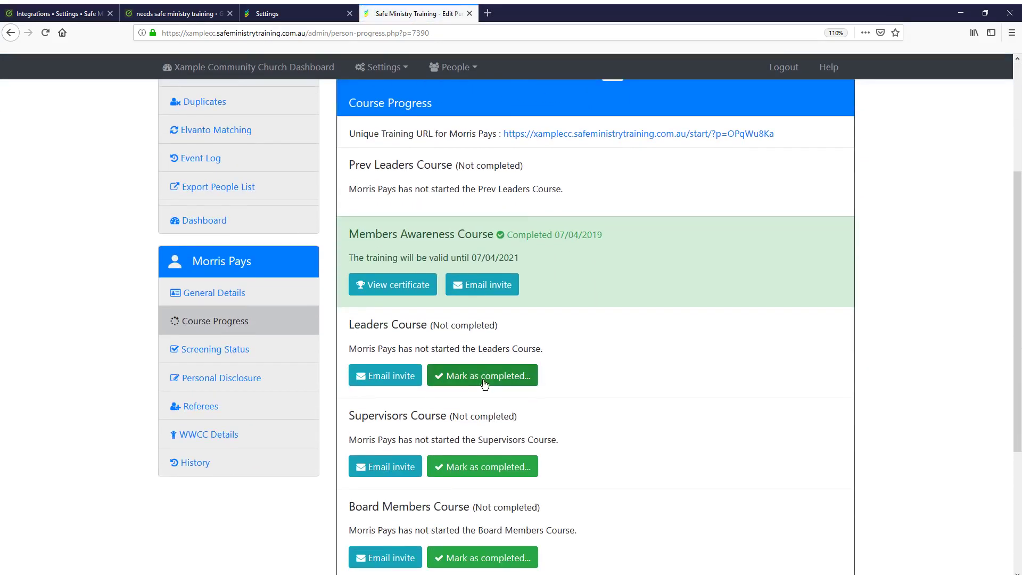
click(482, 376)
click(586, 266)
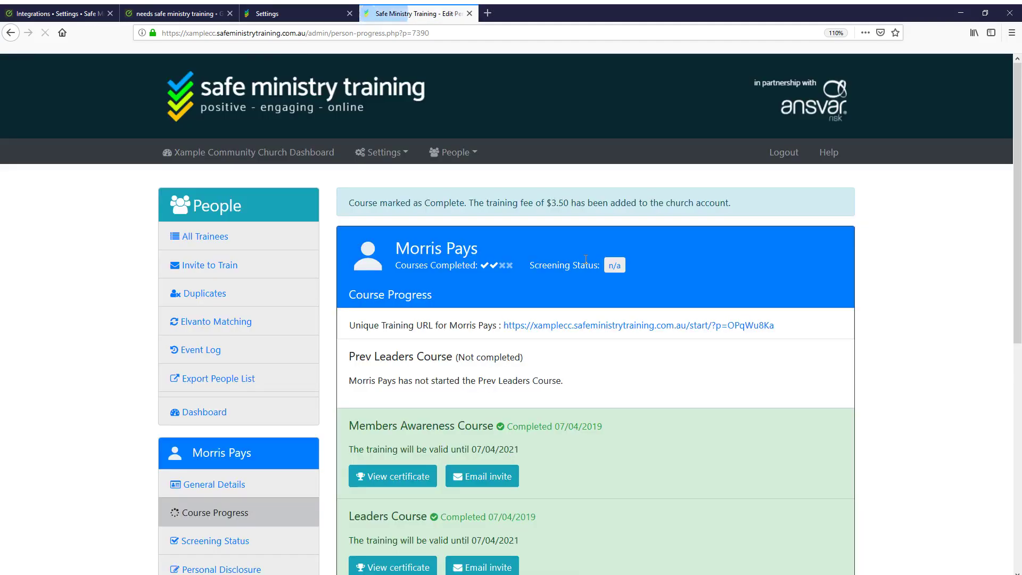
scroll(527, 359, down, 4)
scroll(465, 357, up, 2)
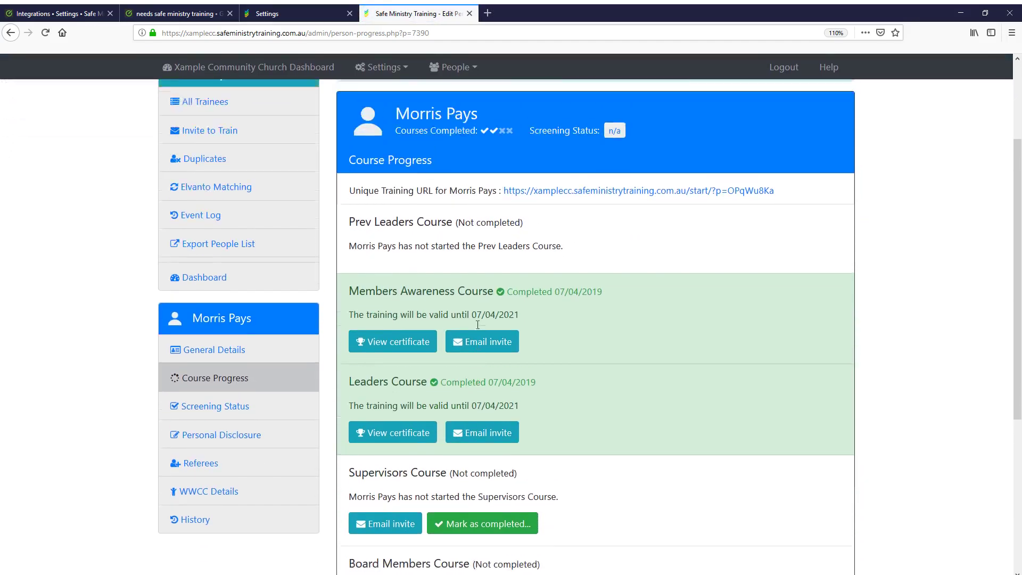
mouse_move(489, 207)
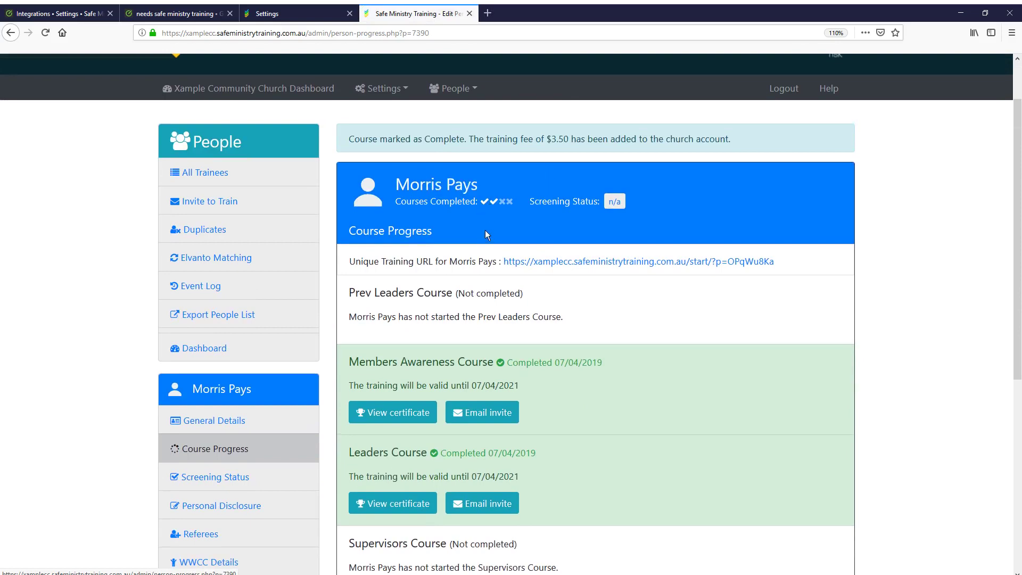
Save the trainee's personal disclosure answer as 'No I have not', setting screening status to Pending
click(236, 481)
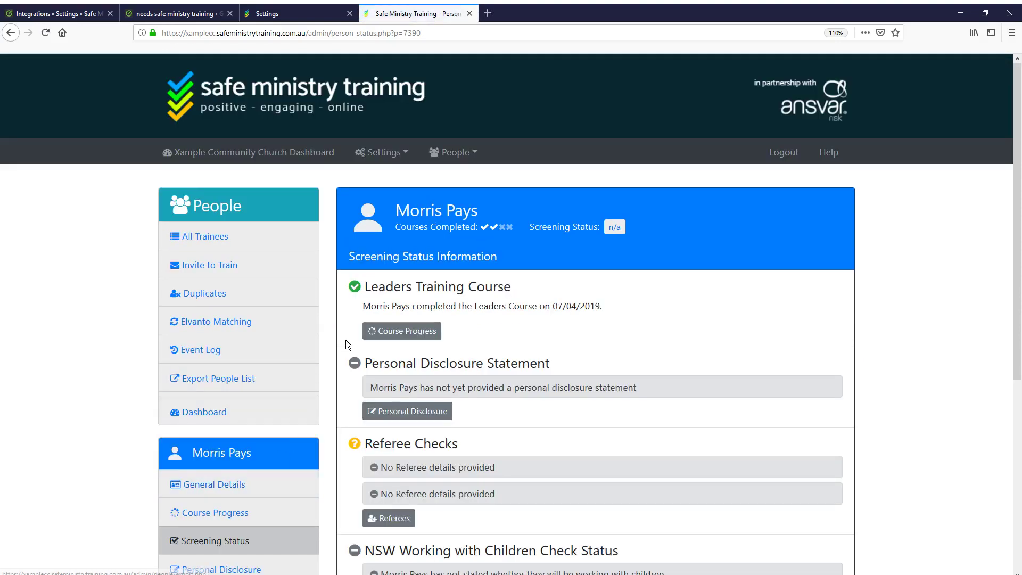
scroll(346, 339, down, 2)
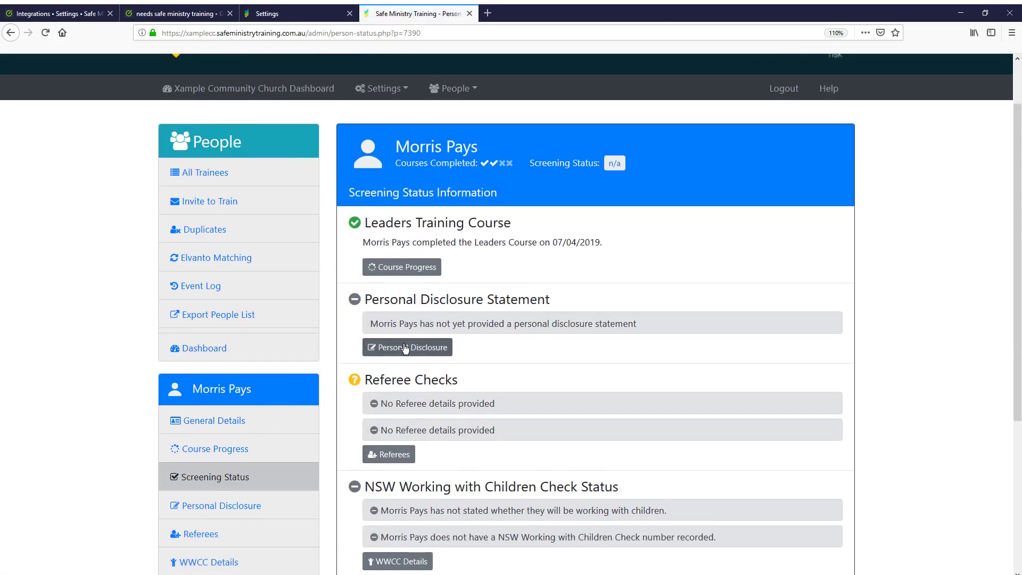
click(409, 347)
click(503, 375)
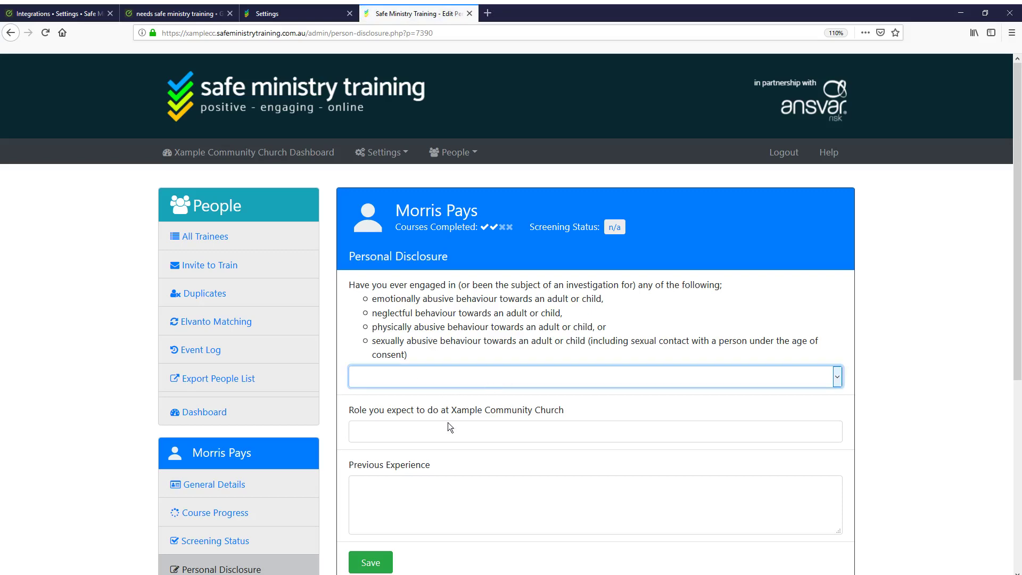
key(Down)
scroll(341, 457, down, 3)
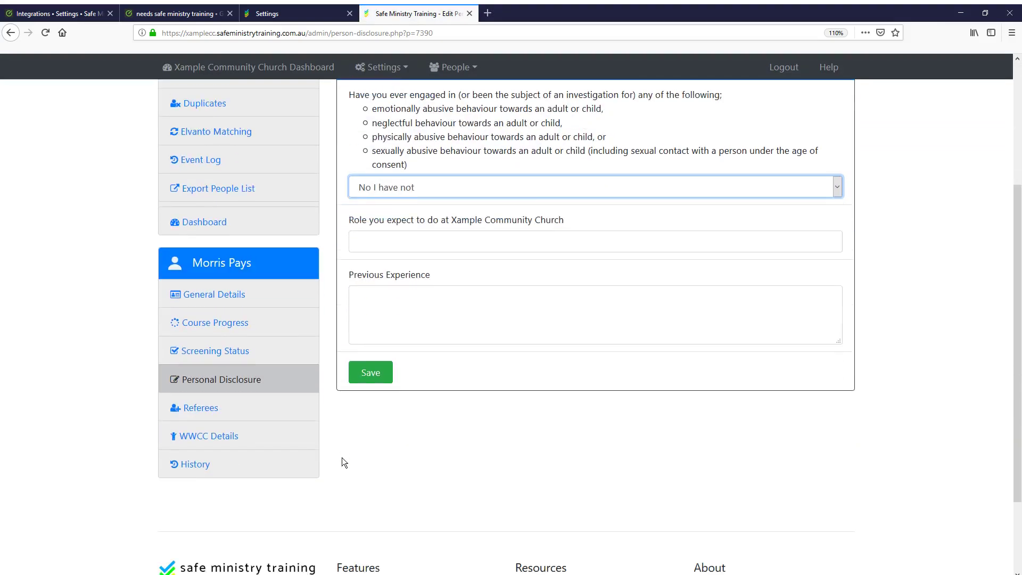
click(371, 372)
scroll(347, 383, down, 2)
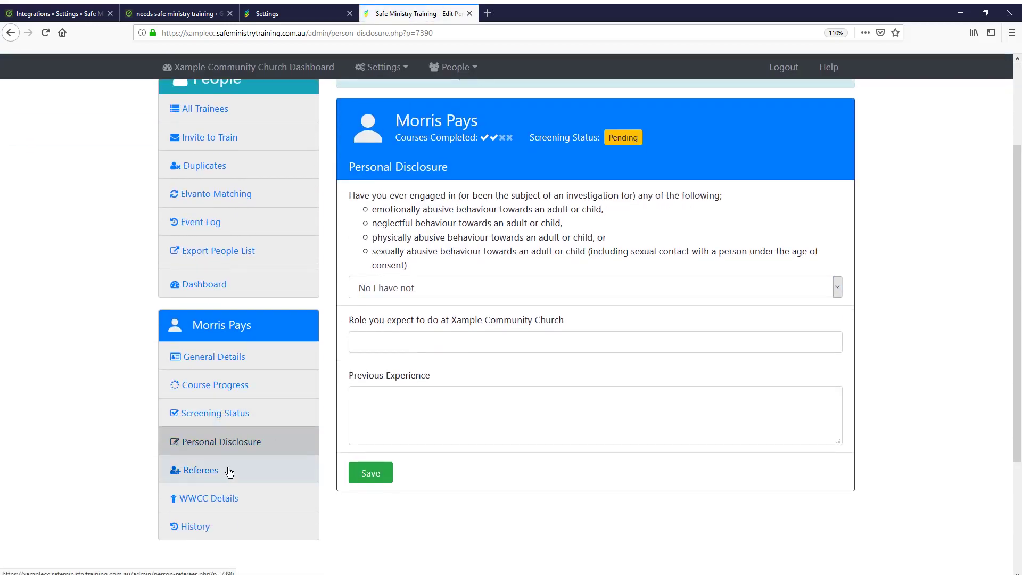
Open the trainee's referee details and set the first referee's response to Positive
click(229, 472)
scroll(308, 394, down, 3)
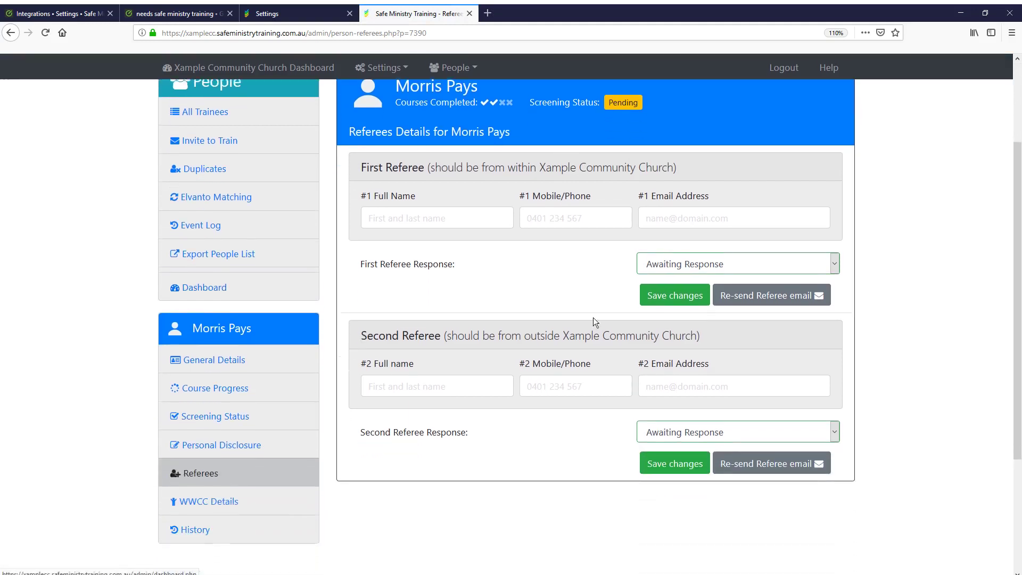
click(765, 260)
click(673, 290)
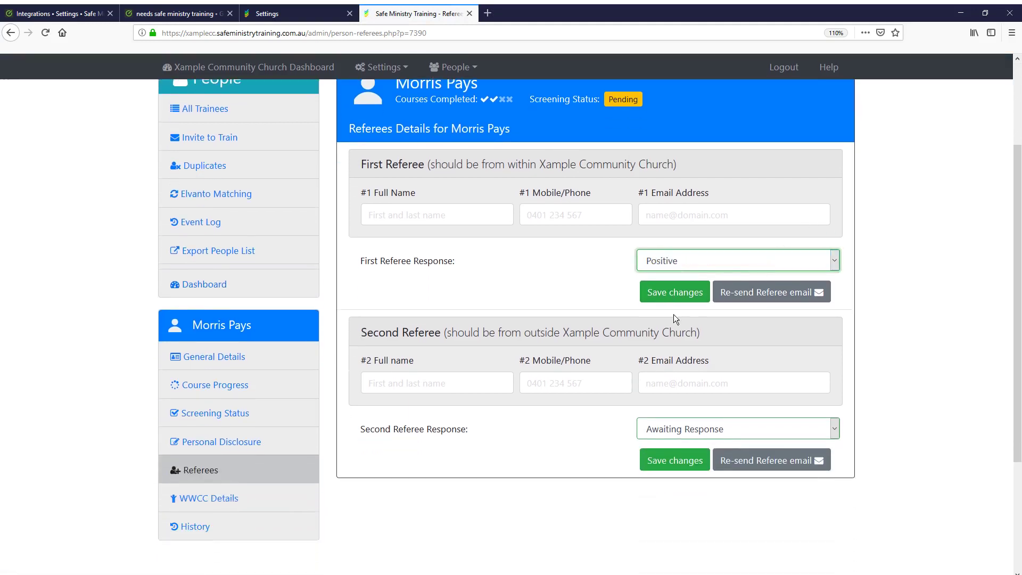
click(674, 292)
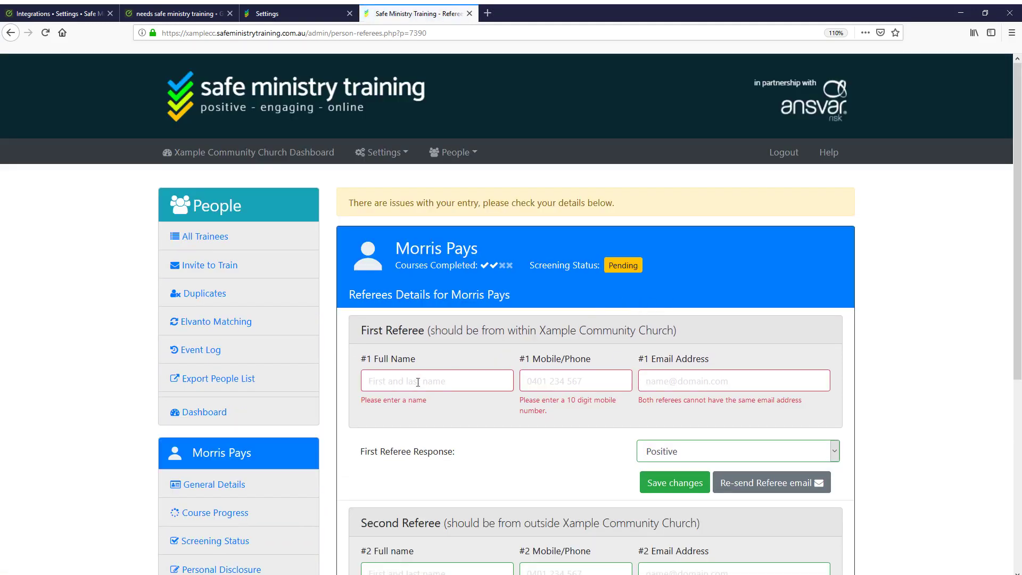
Enter the first referee's full name, phone number and e-mail address, and save
click(399, 382)
text(Firstname)
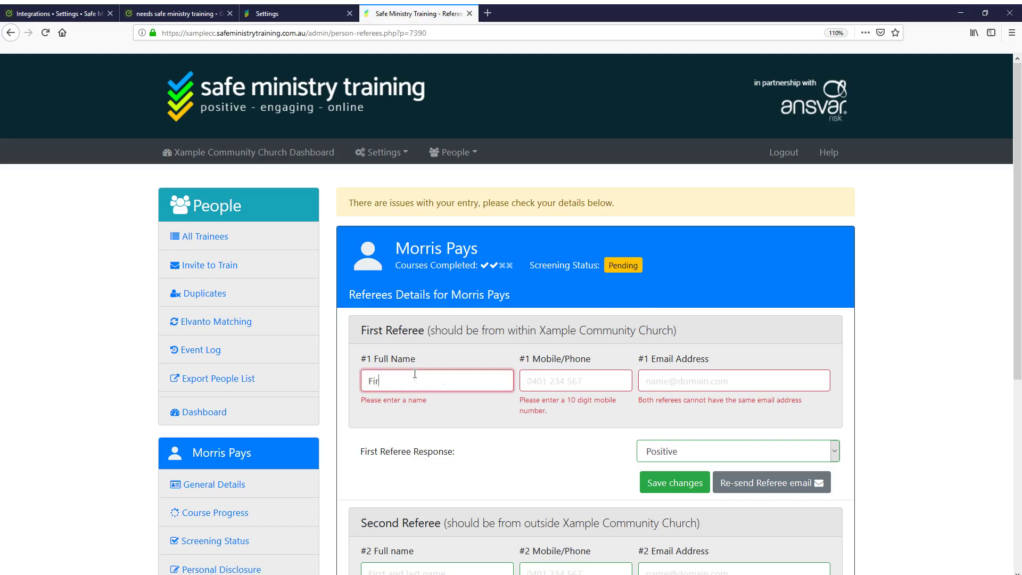
key(Tab)
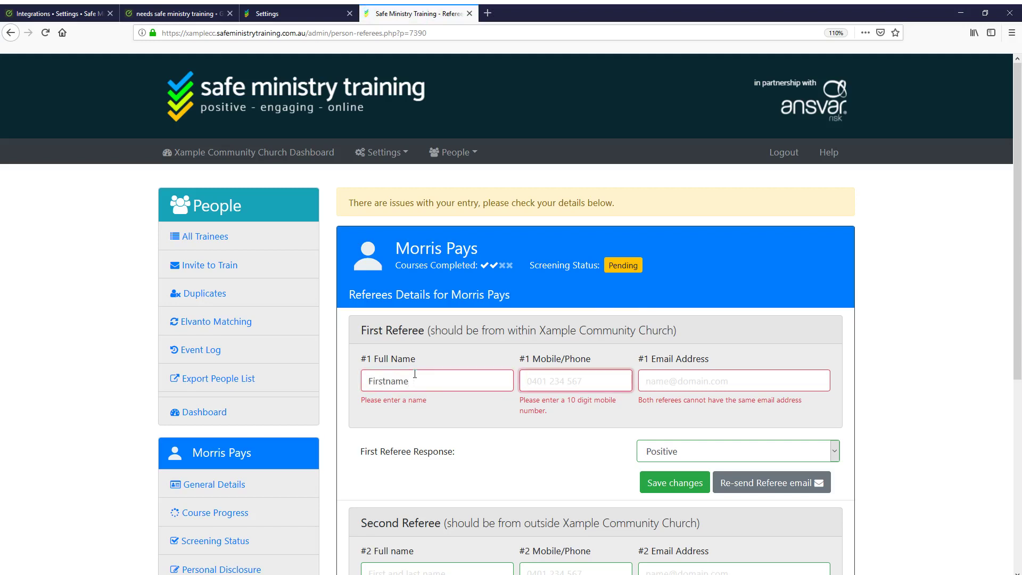
double_click(416, 375)
click(416, 374)
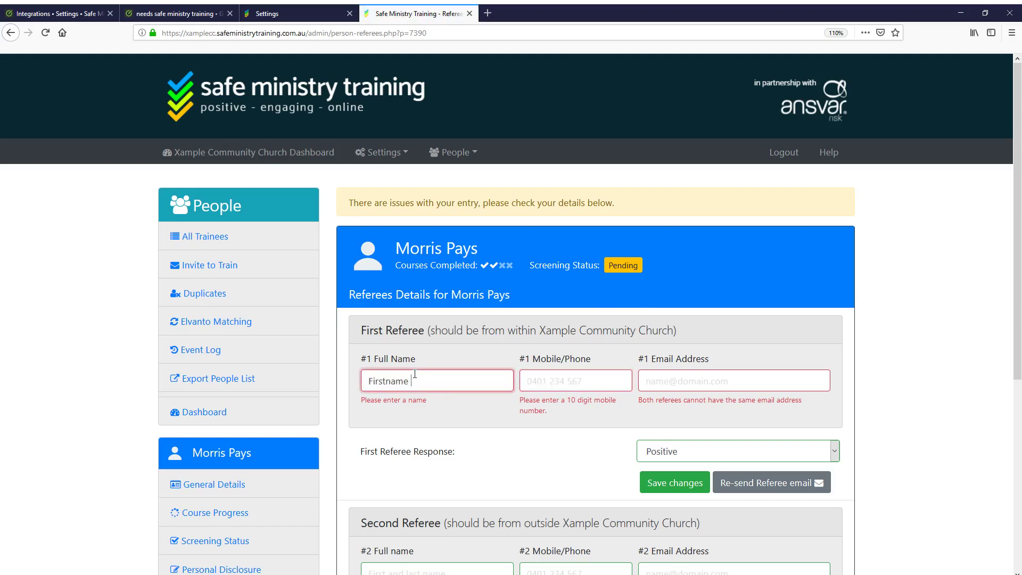
text(last name)
key(Tab)
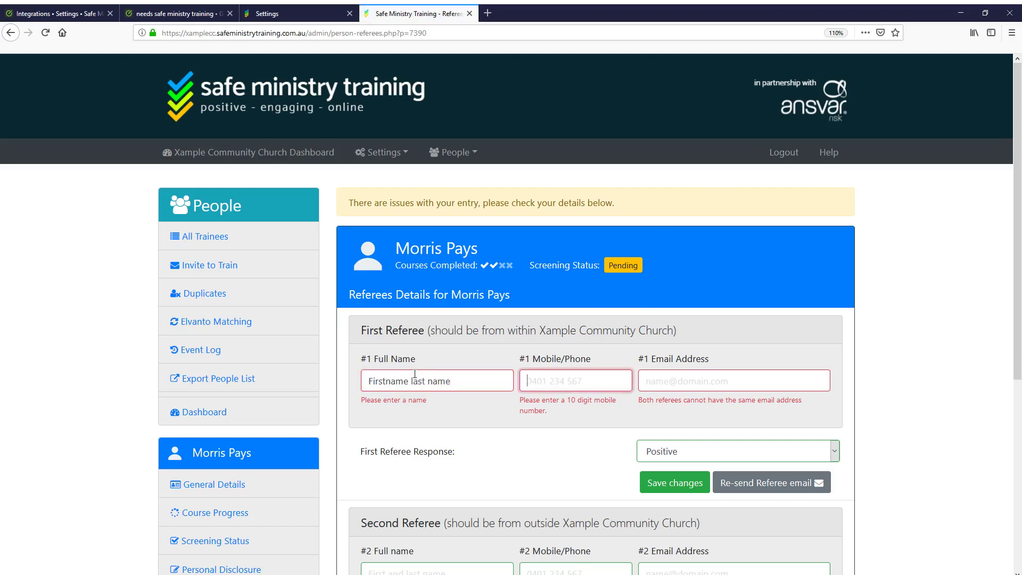
text(9876543210)
key(Tab)
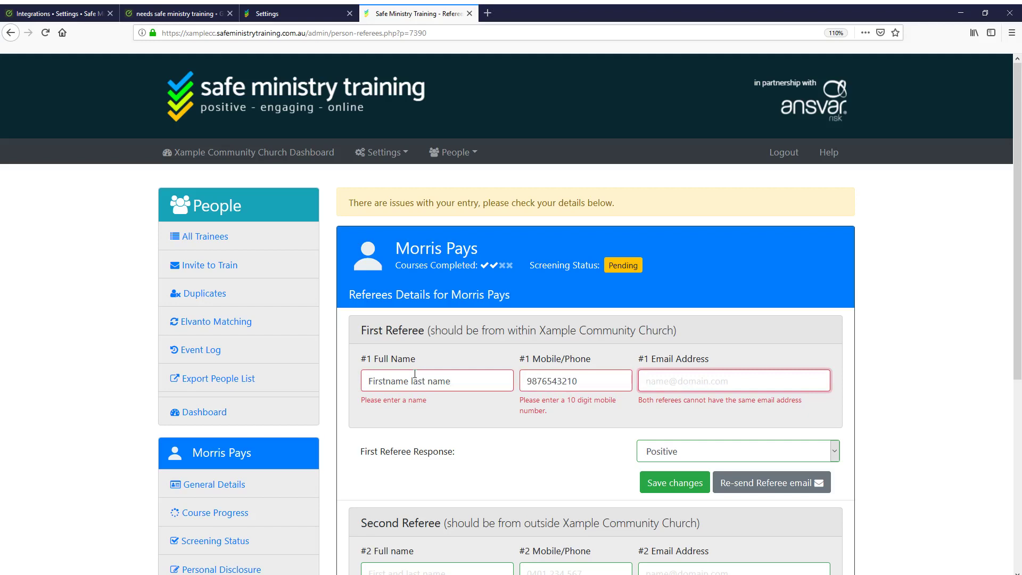
text(ref@somewhere.com)
click(665, 484)
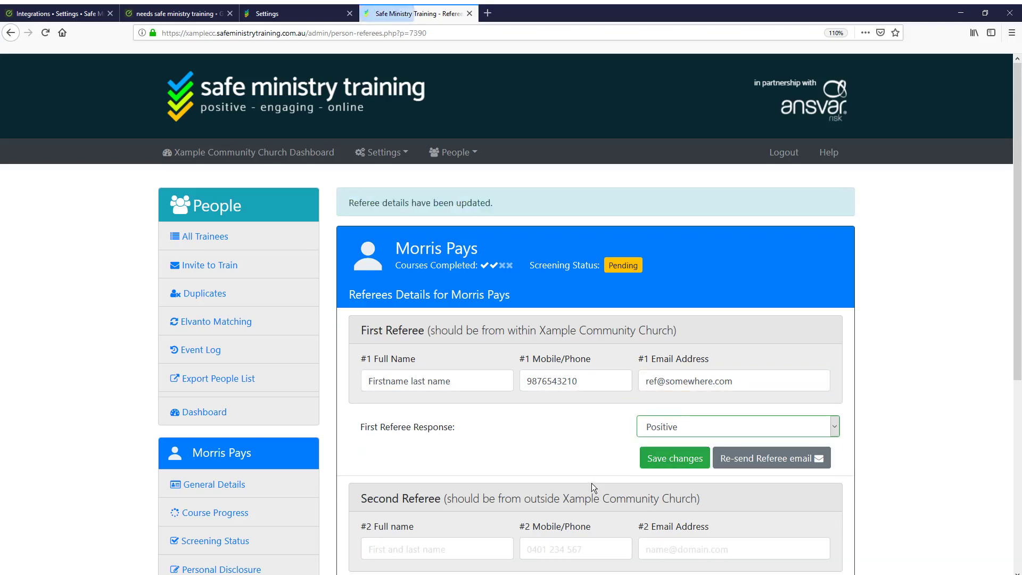
Fill in the second referee's name, phone and e-mail, set their response to Positive, and save
scroll(479, 404, down, 3)
click(412, 357)
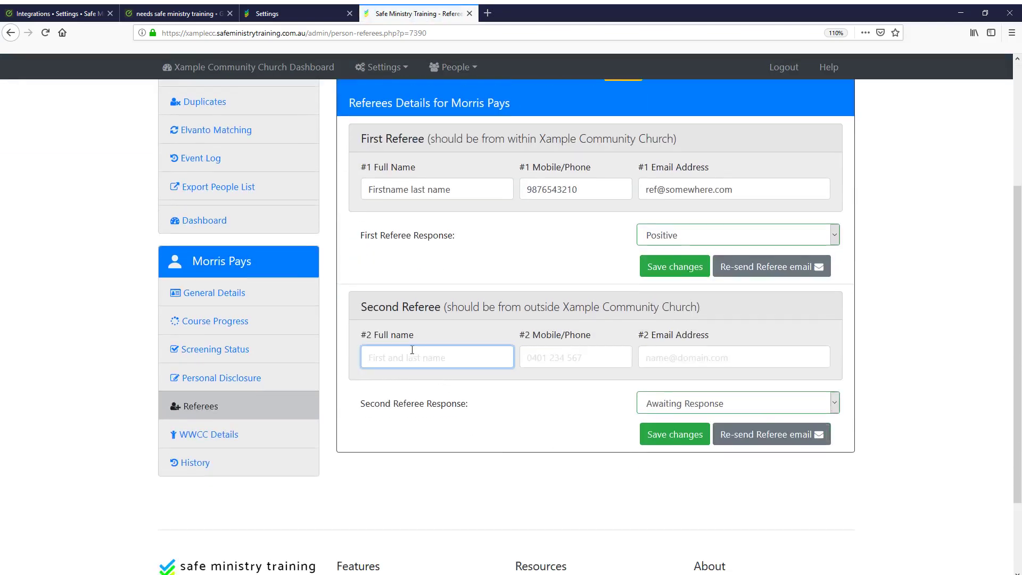
key(Tab)
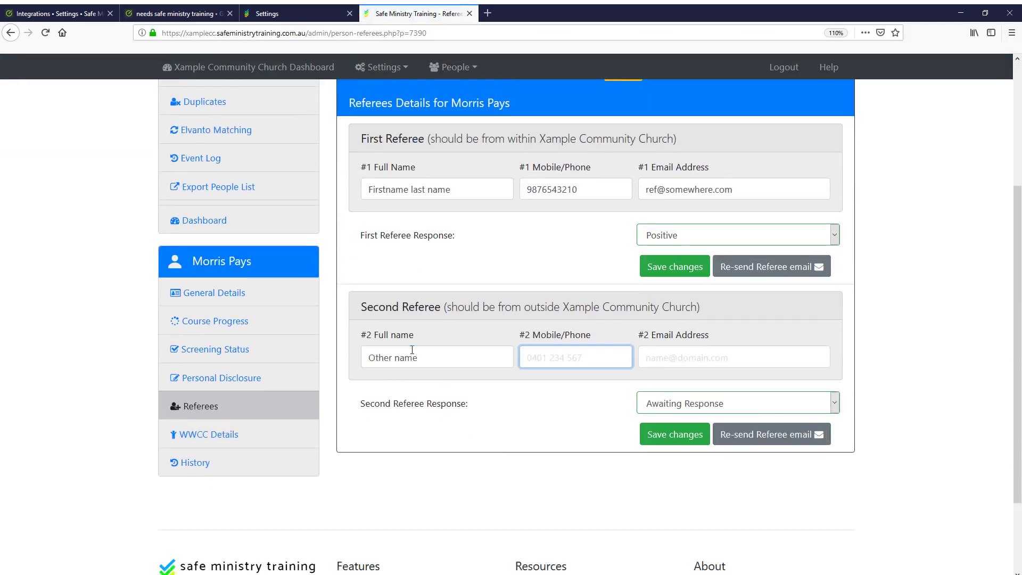
key(BackSpace)
key(Tab)
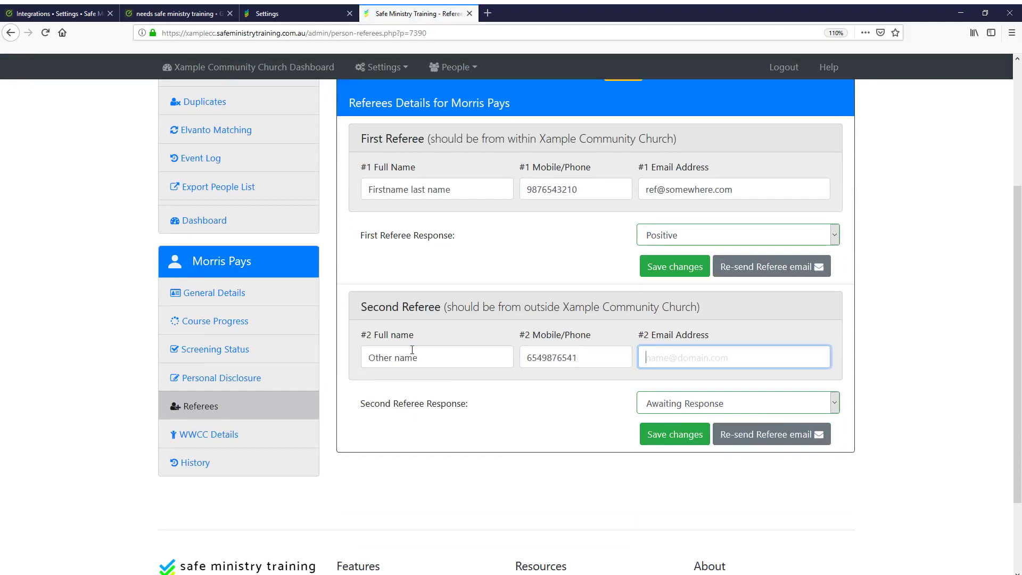
click(697, 402)
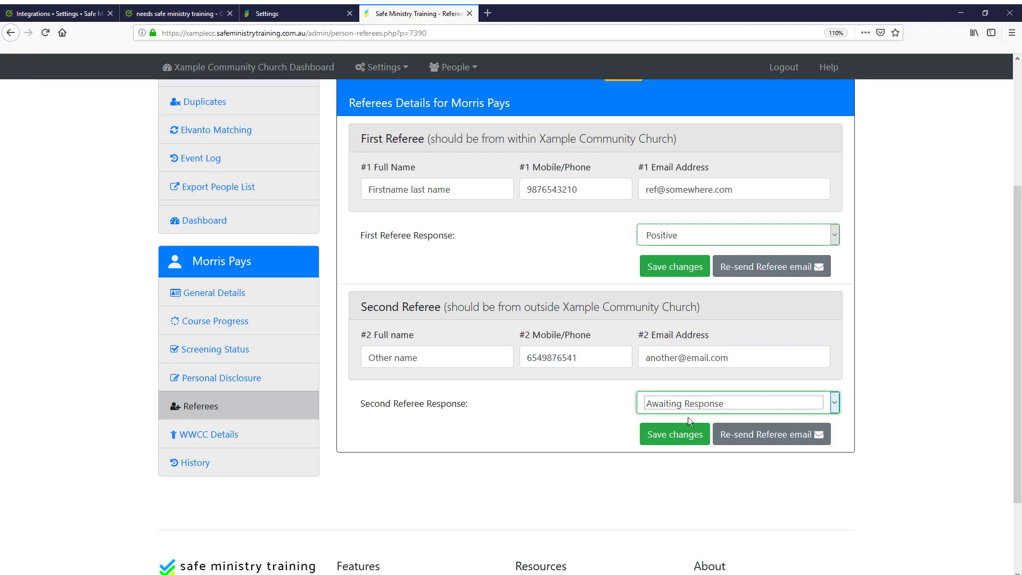
click(688, 416)
click(682, 434)
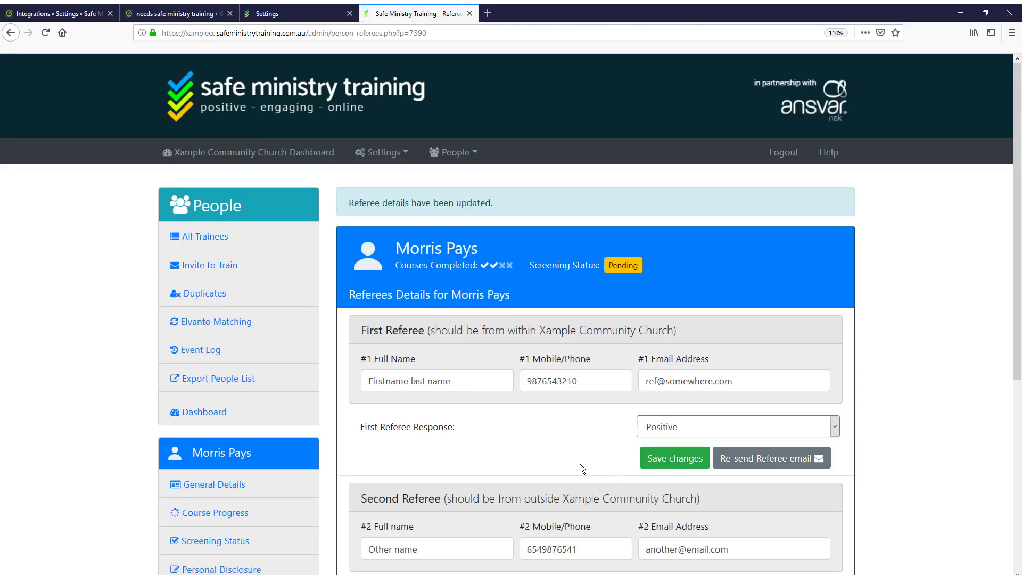
scroll(580, 468, down, 3)
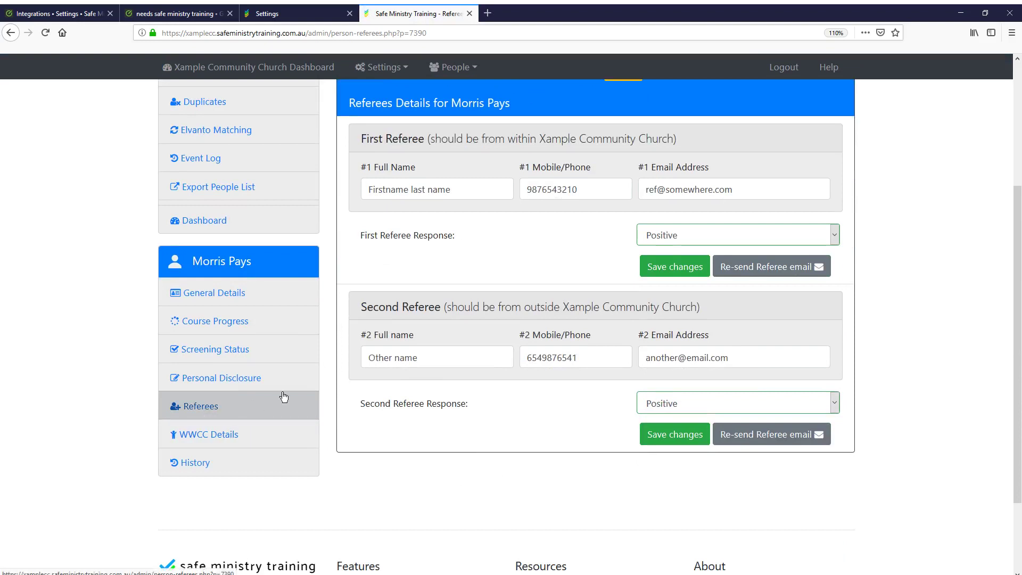
scroll(357, 374, up, 2)
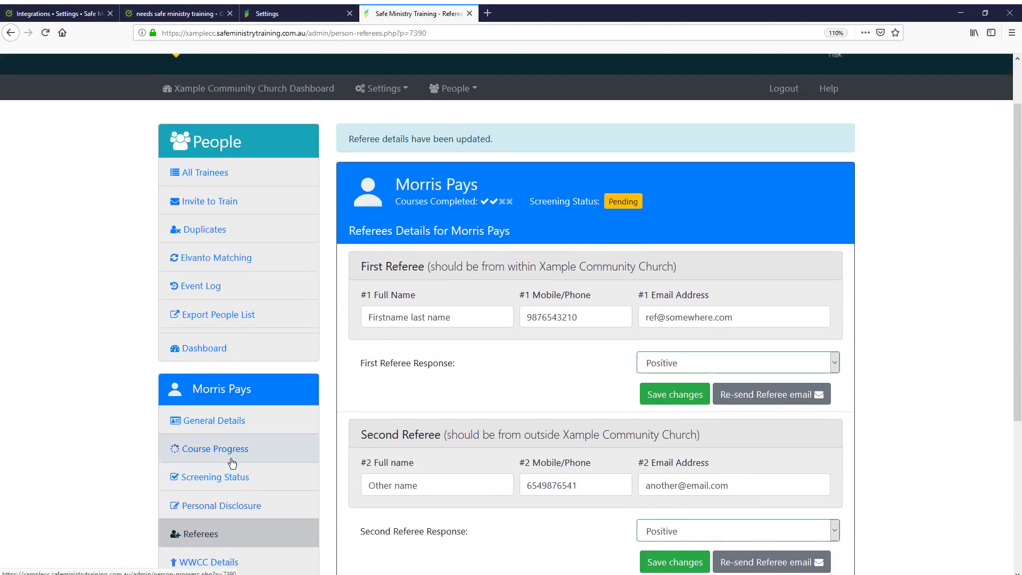
Answer No on the working-with-children check and save it
click(230, 478)
scroll(337, 346, down, 5)
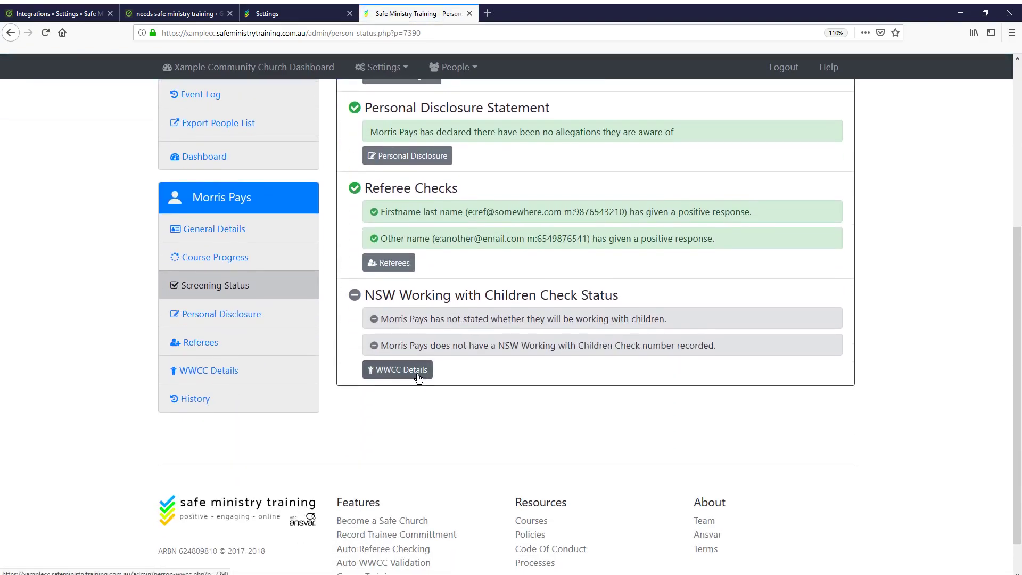
click(419, 375)
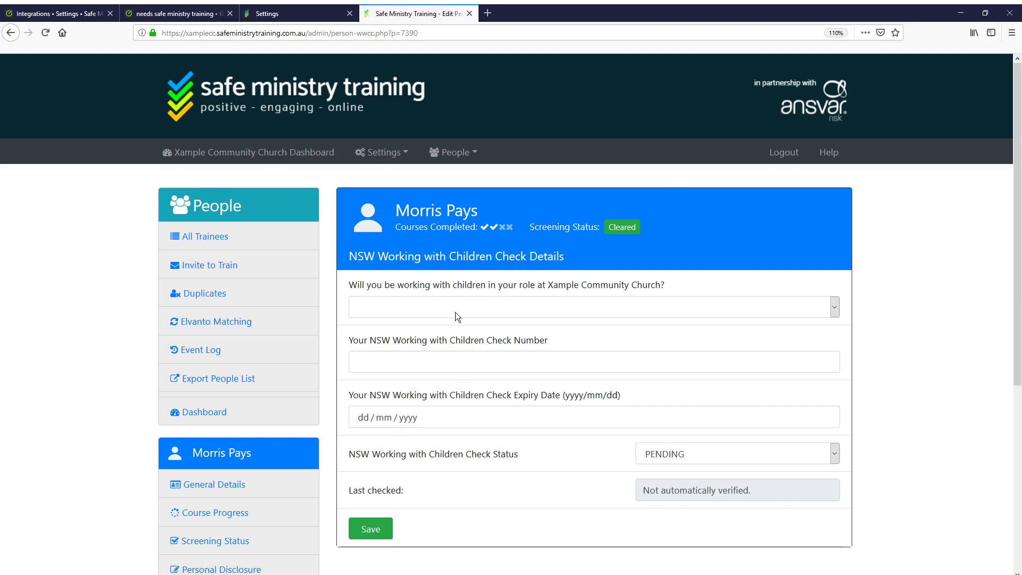
click(458, 314)
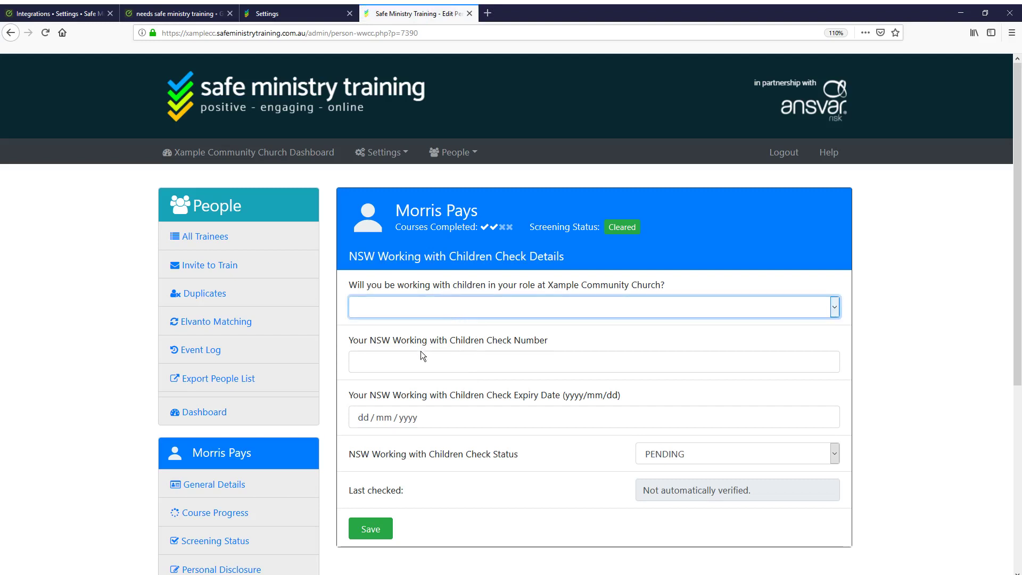
key(n)
click(377, 521)
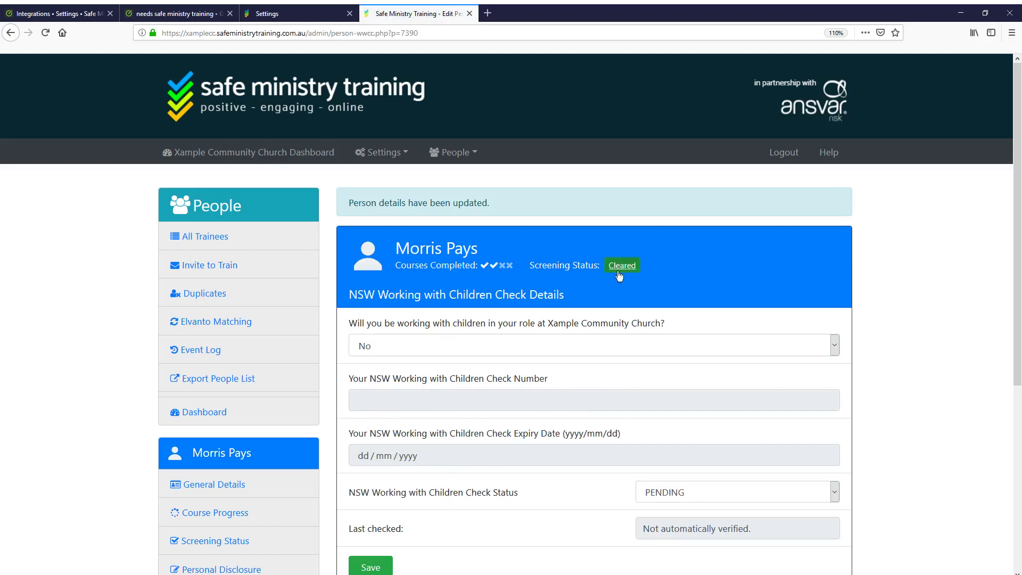
Return to the full trainee list to confirm the trainee now shows Cleared
click(217, 238)
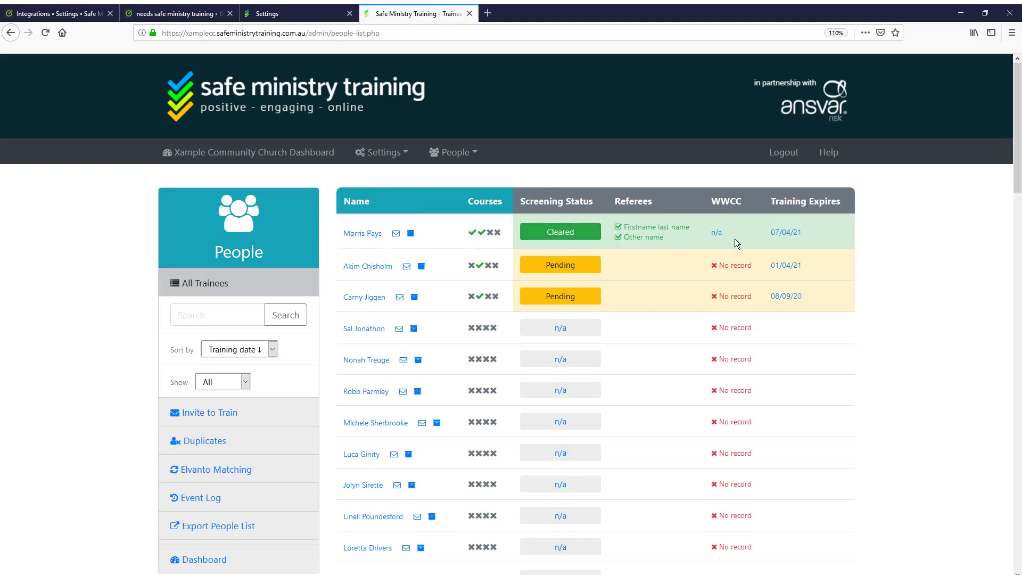
mouse_move(716, 237)
click(137, 14)
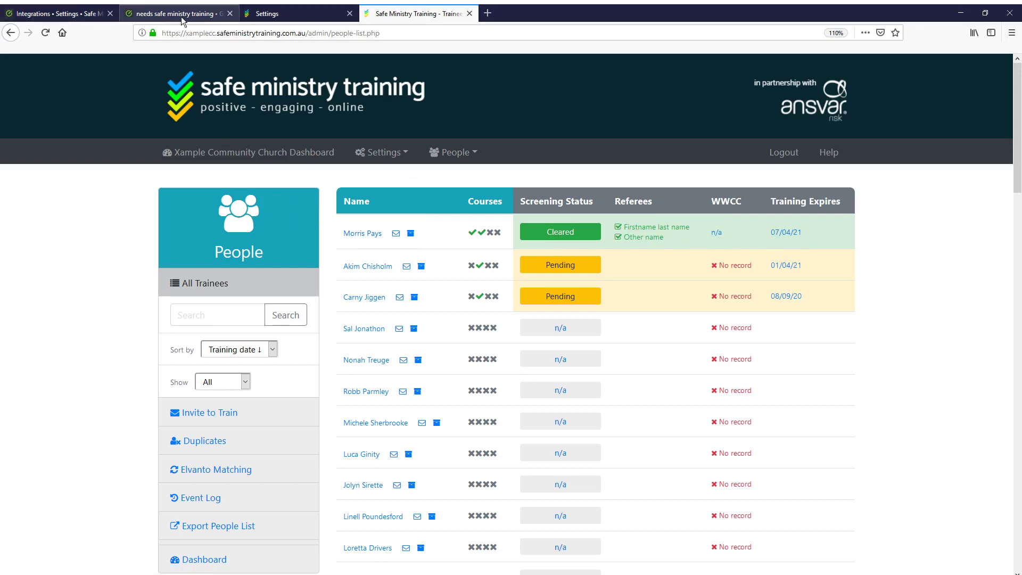
Compare the Elvanto training group's members against the Matching results and trainee list
scroll(313, 333, up, 15)
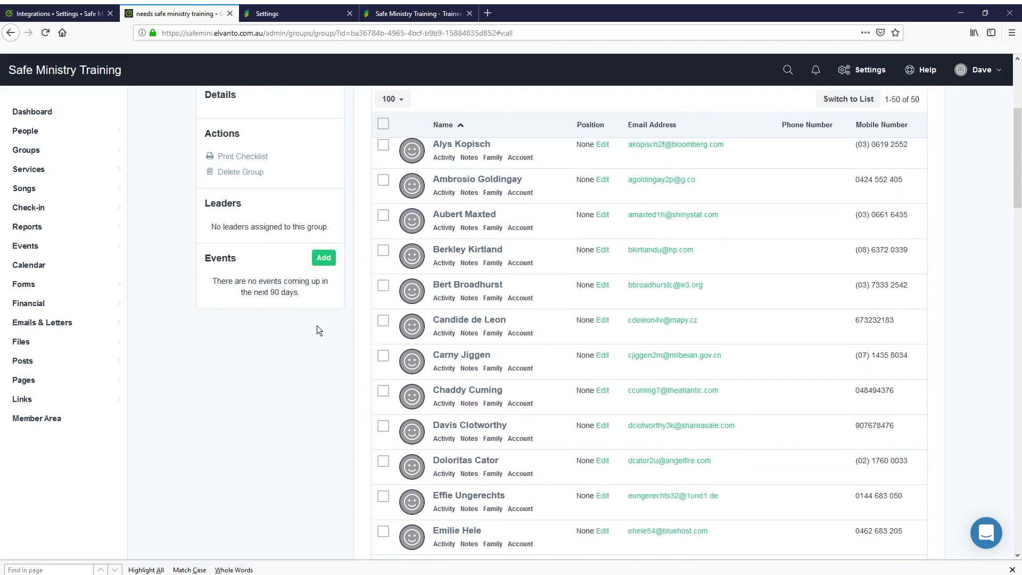
click(381, 294)
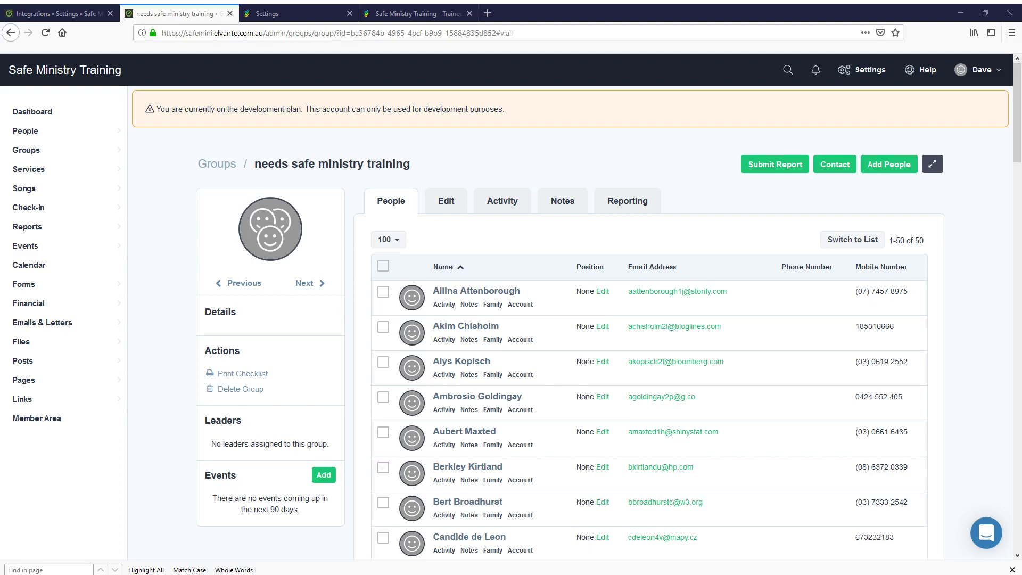
click(298, 13)
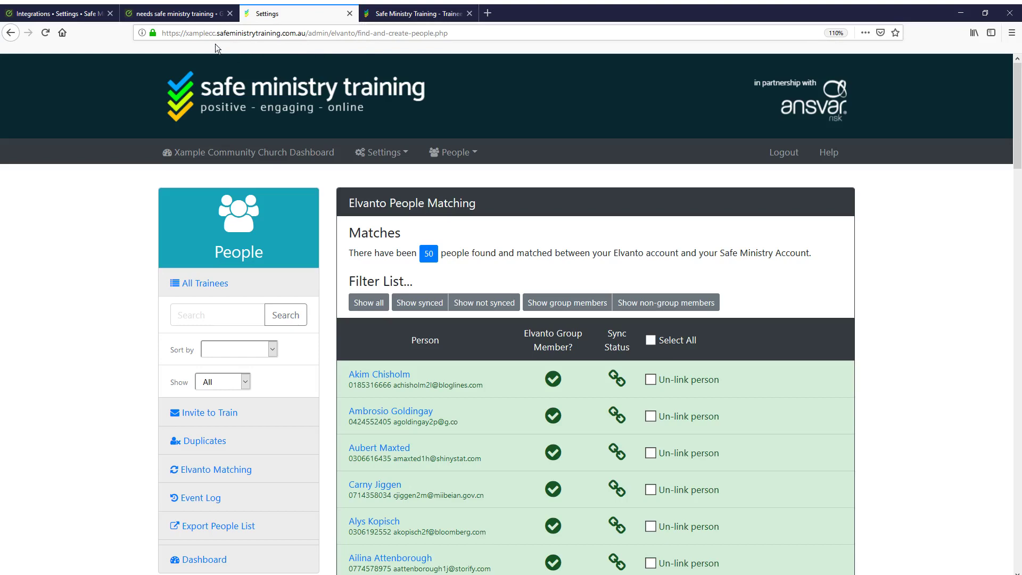
click(196, 16)
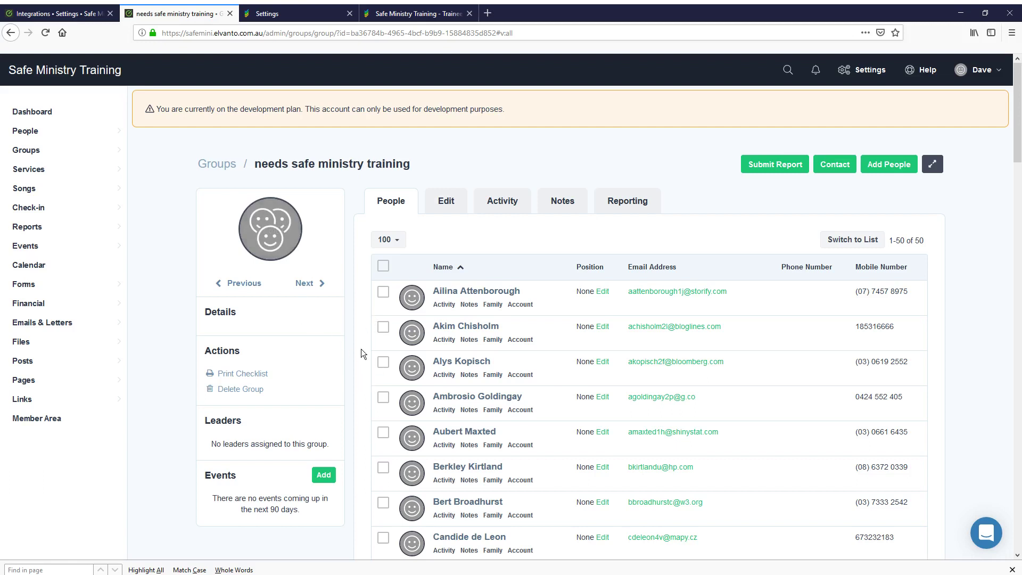
scroll(362, 367, down, 4)
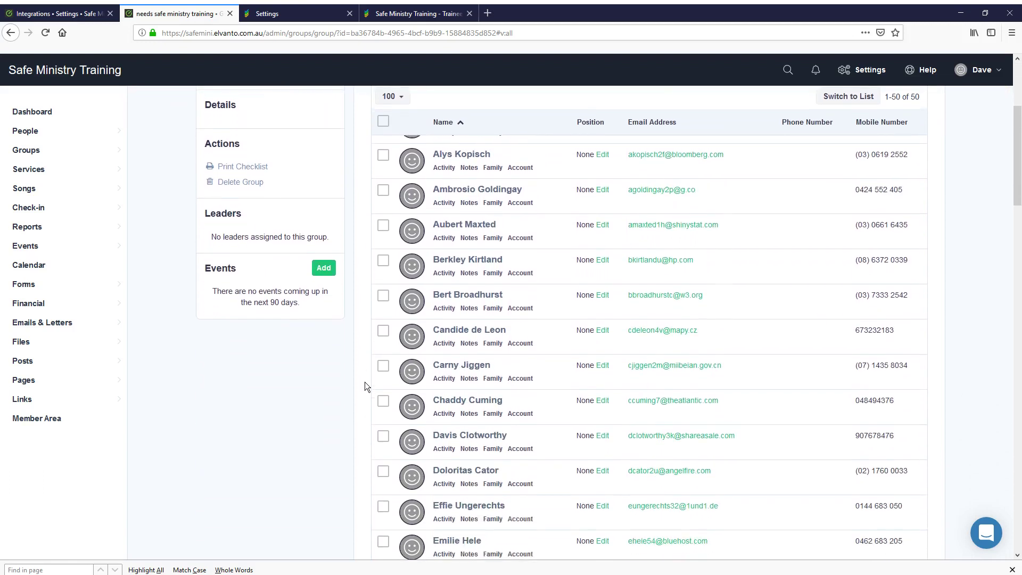
click(301, 13)
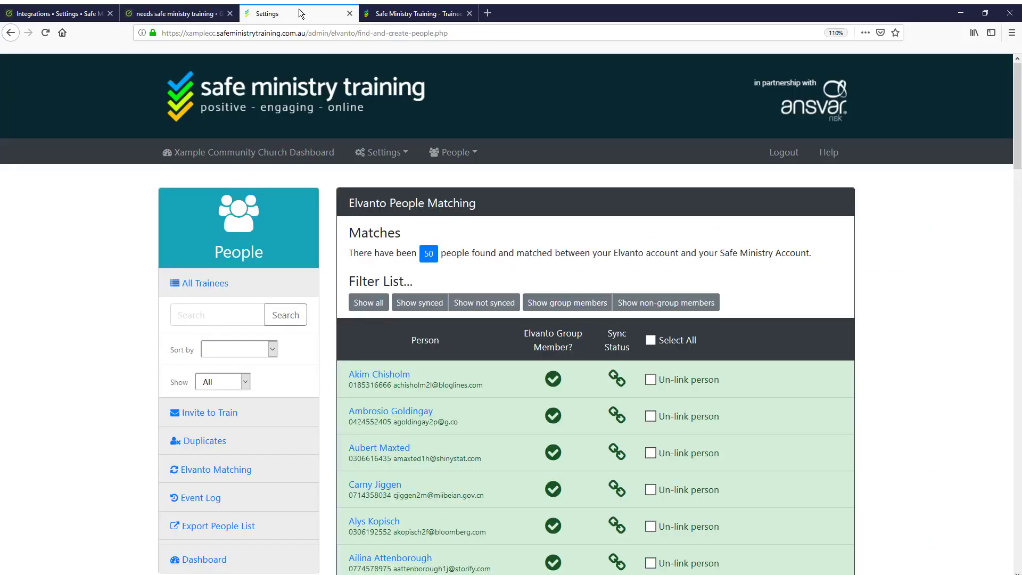
click(388, 15)
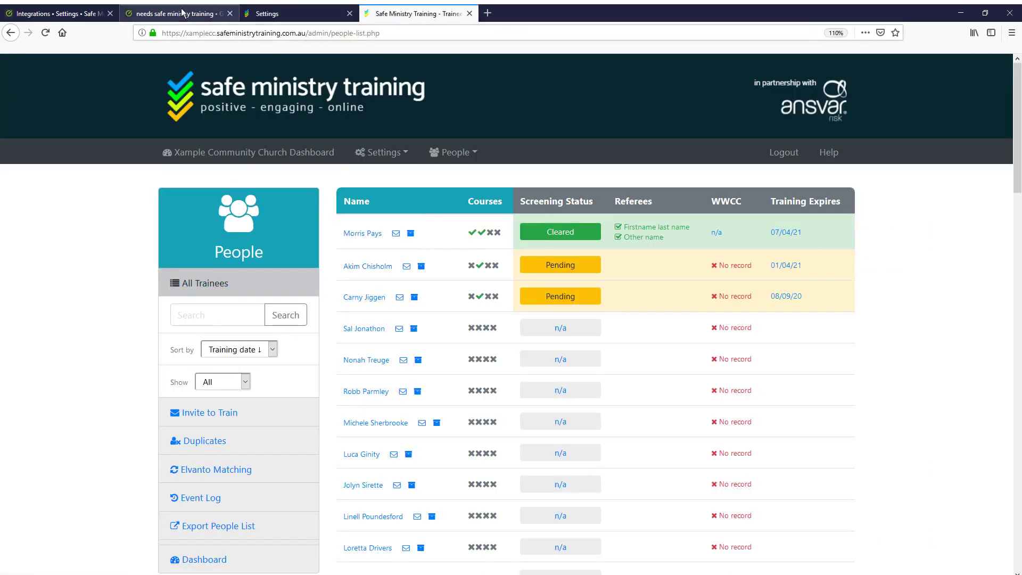
click(176, 13)
Open the cleared trainee's Elvanto record and check its empty Safe Leader Status section
scroll(362, 412, down, 1)
scroll(362, 413, down, 10)
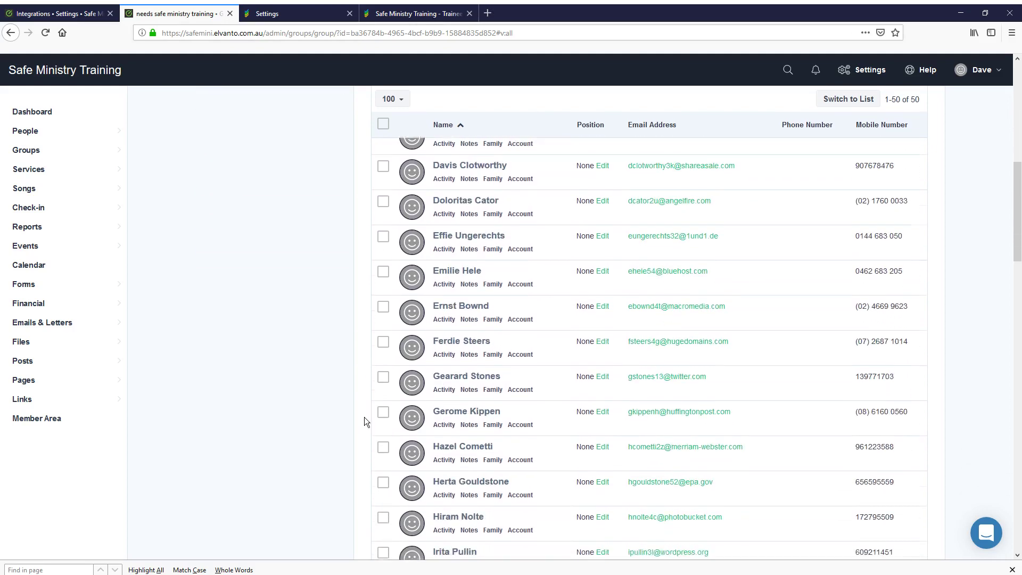
scroll(362, 418, down, 10)
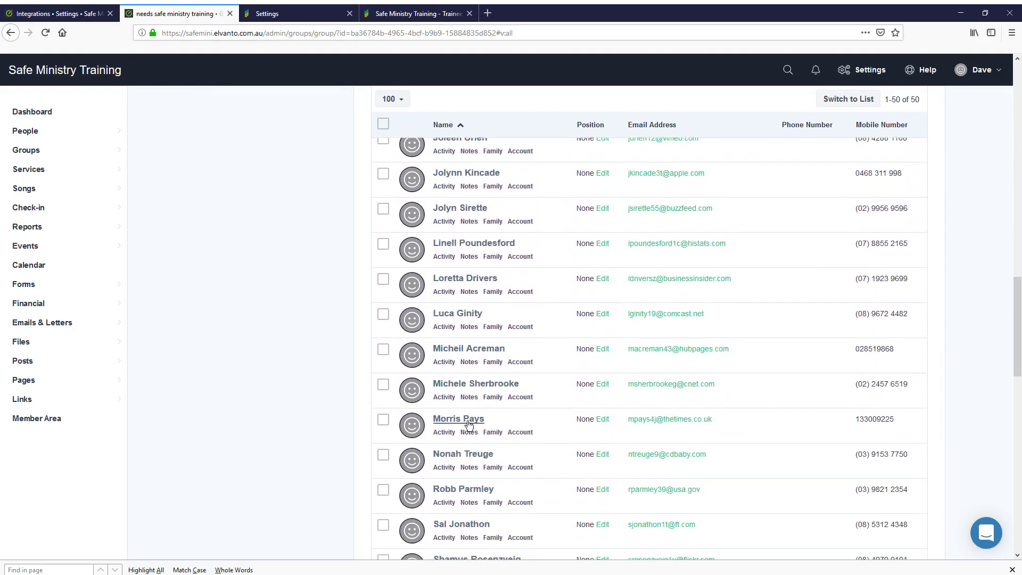
click(460, 420)
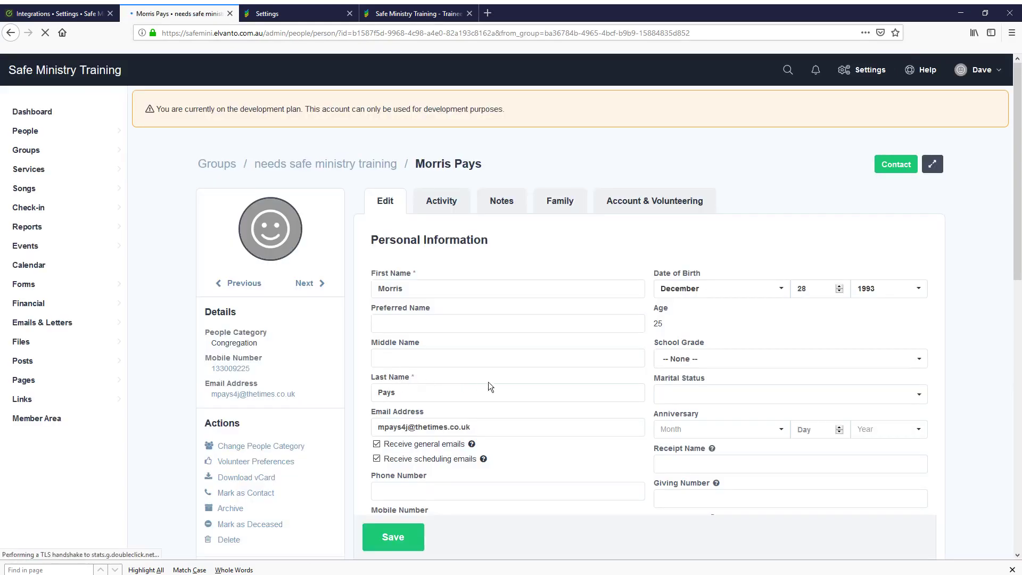
scroll(621, 427, down, 8)
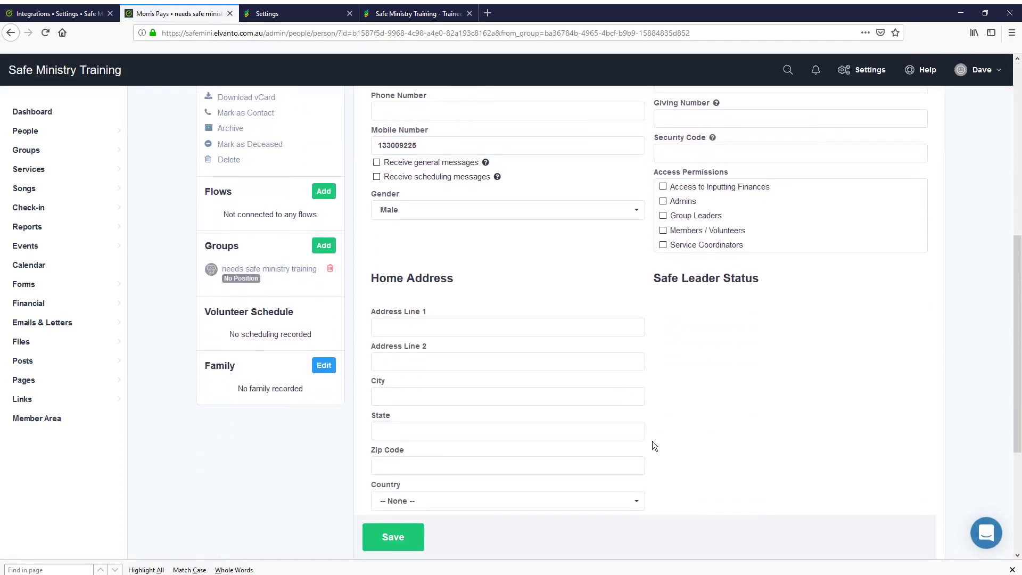
scroll(654, 431, up, 3)
scroll(659, 463, down, 2)
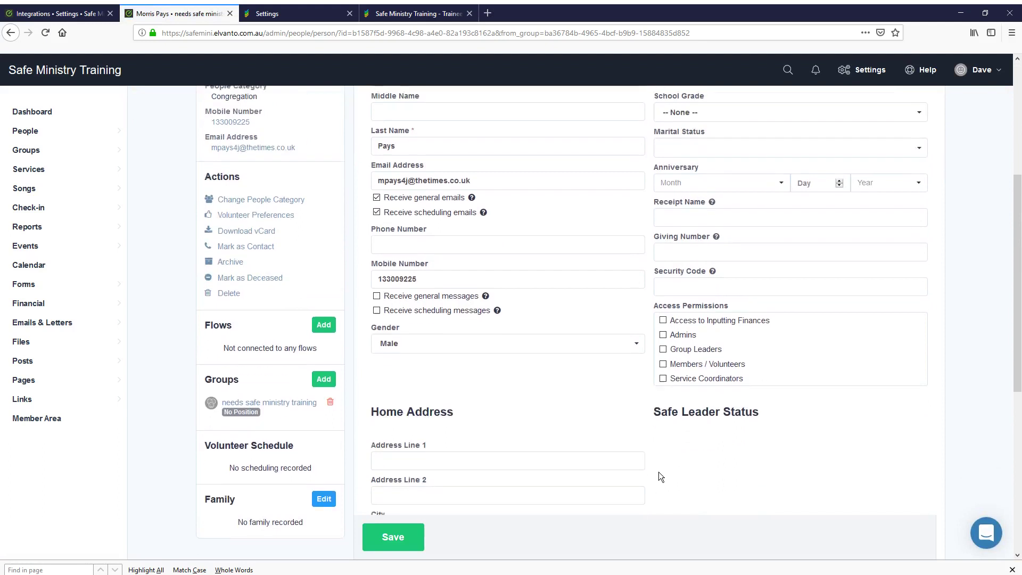
Open the Congregation category's 'My Profile' Layout in People Categories and save it
click(61, 15)
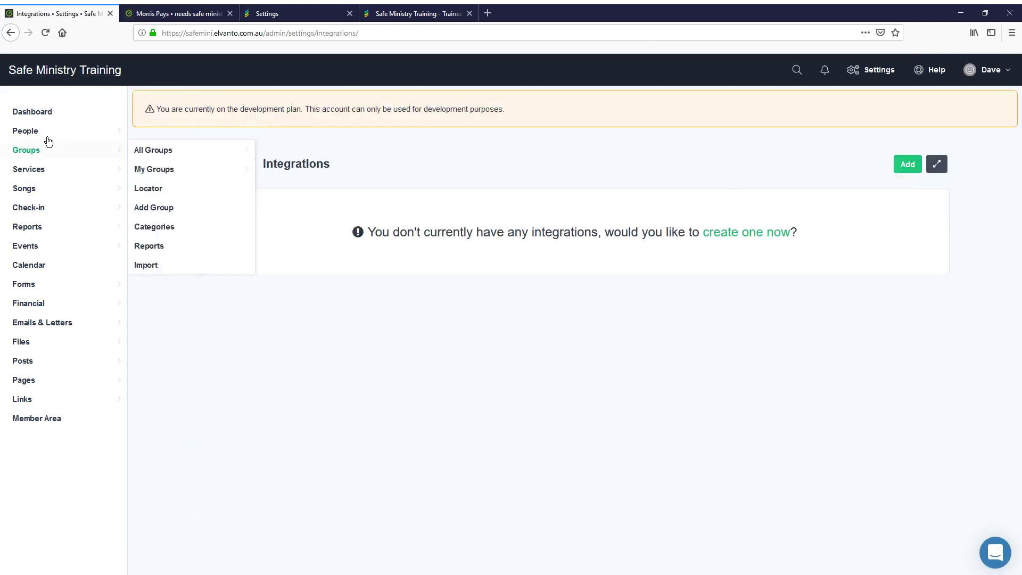
mouse_move(71, 136)
click(162, 248)
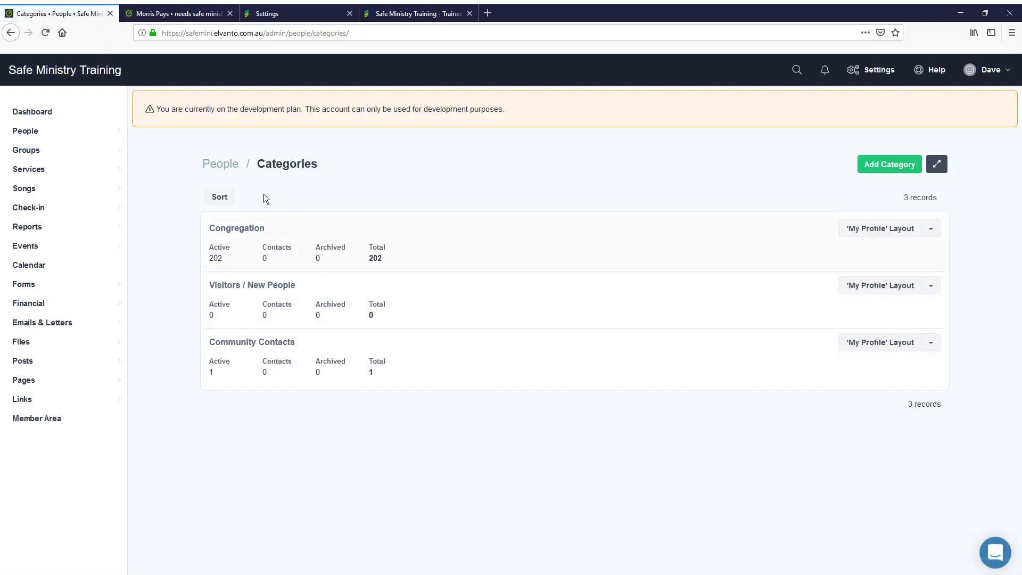
click(886, 237)
scroll(830, 436, down, 3)
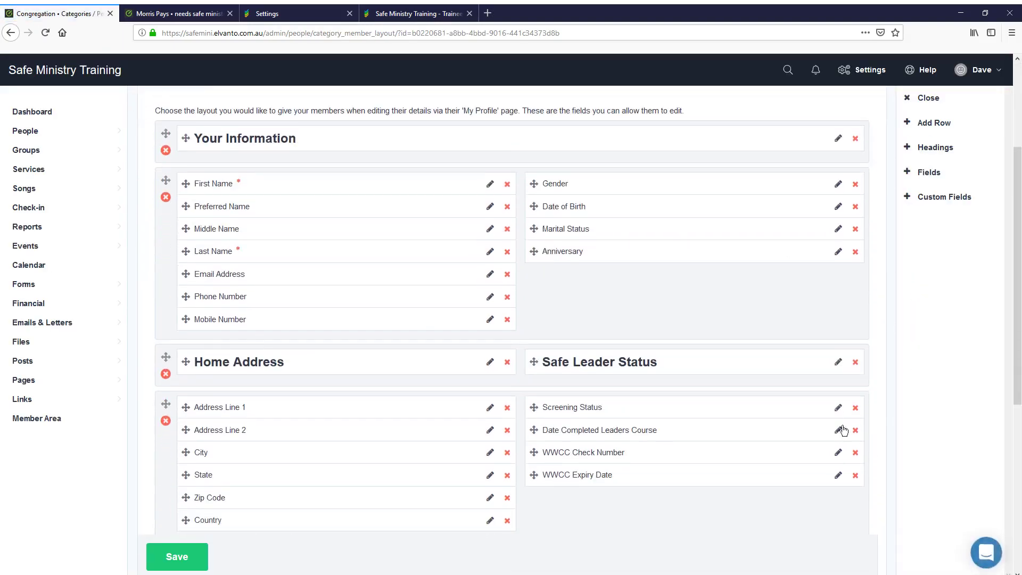
scroll(755, 407, down, 2)
click(175, 558)
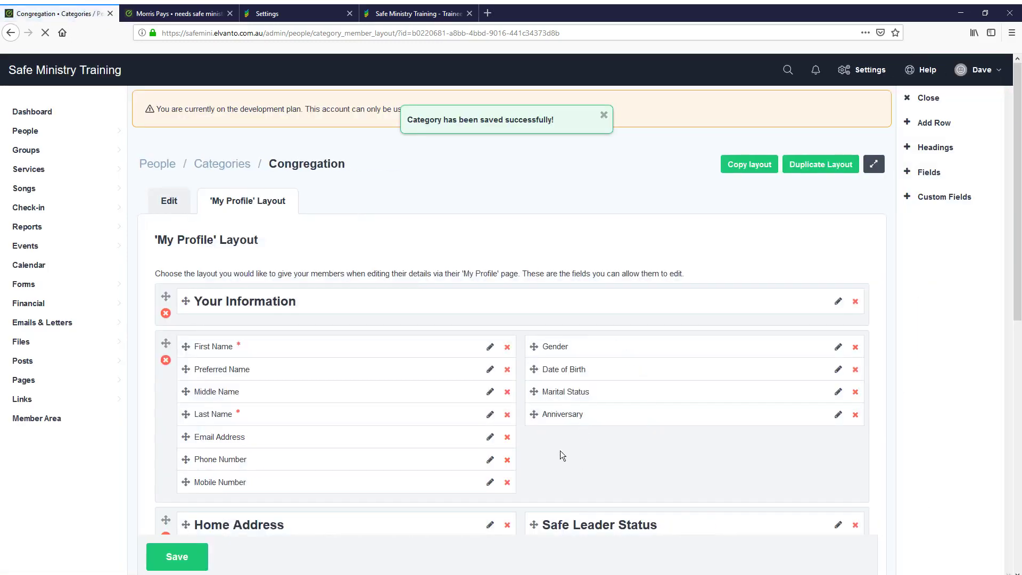
Reload the trainee's person record to check for changes, then return to the Congregation layout
click(179, 13)
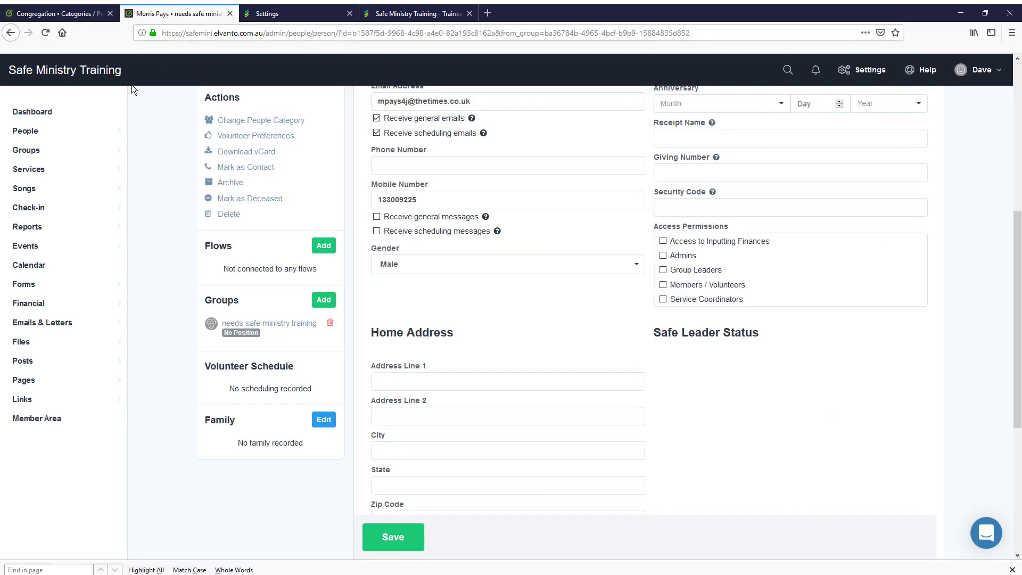
click(44, 34)
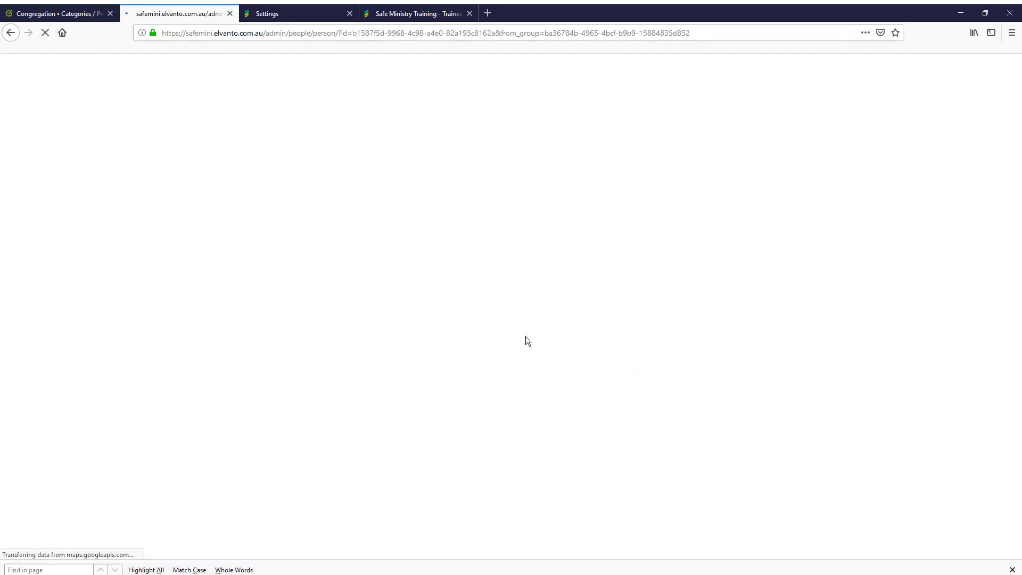
click(26, 17)
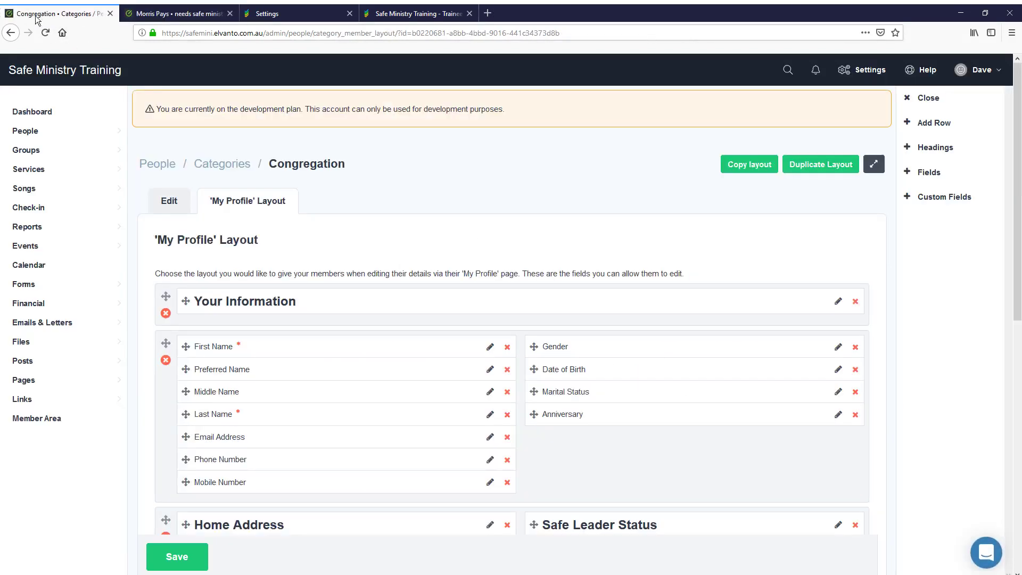
scroll(687, 319, down, 3)
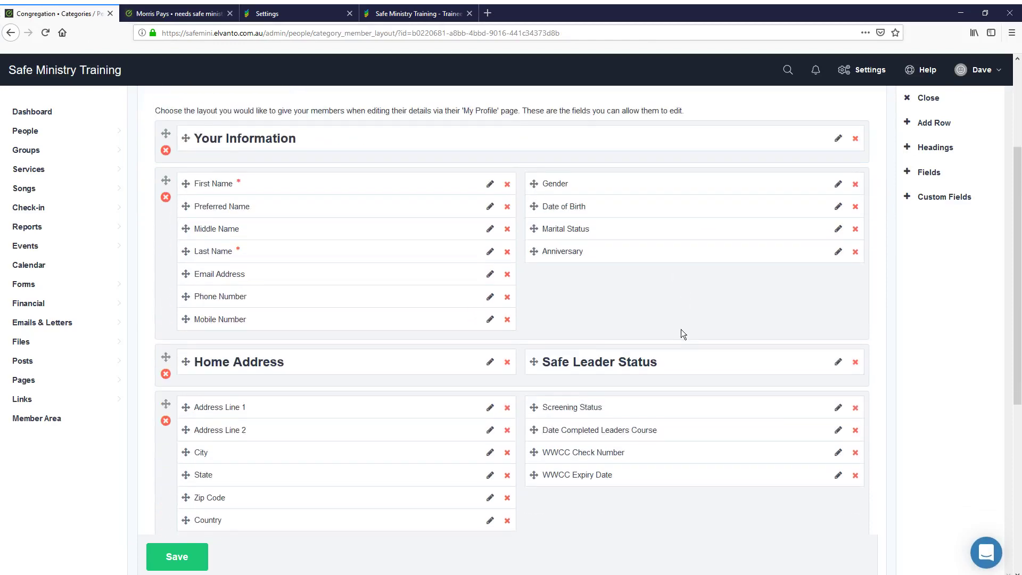
scroll(681, 329, up, 3)
Copy all three Congregation layout parts to Visitors / New People and Community Contacts
click(742, 168)
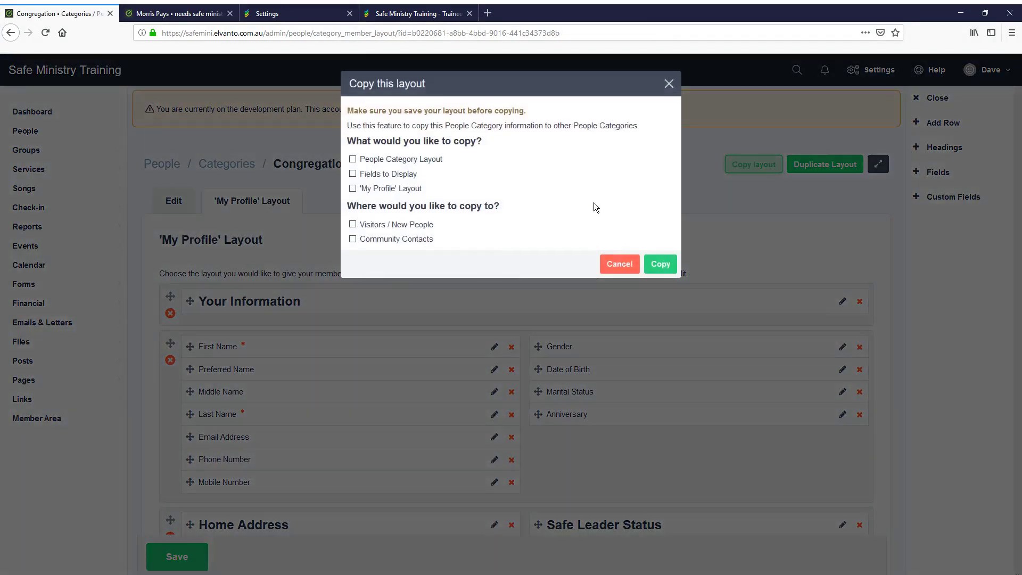
click(353, 159)
click(352, 174)
click(353, 189)
click(352, 224)
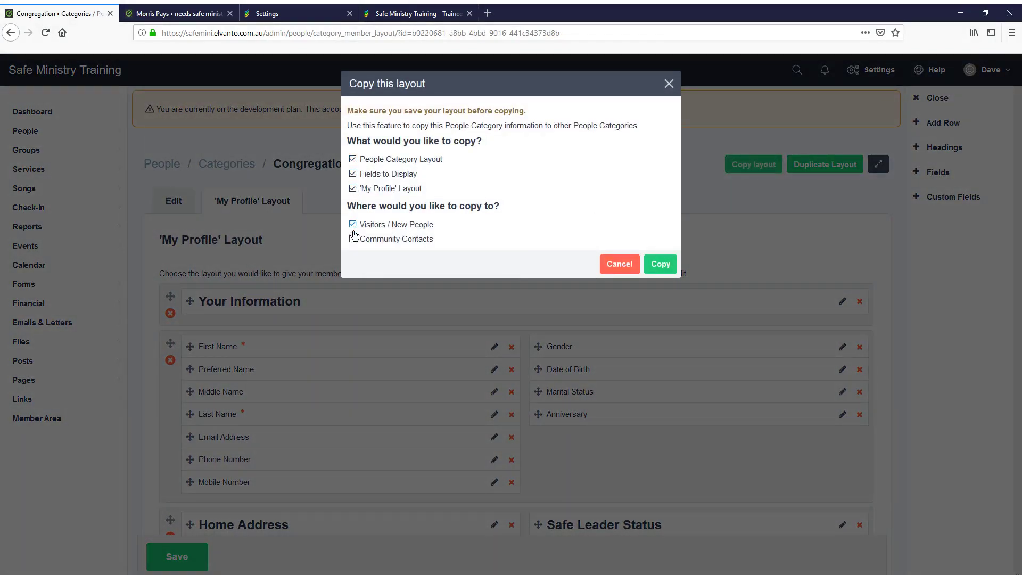
click(352, 239)
click(659, 264)
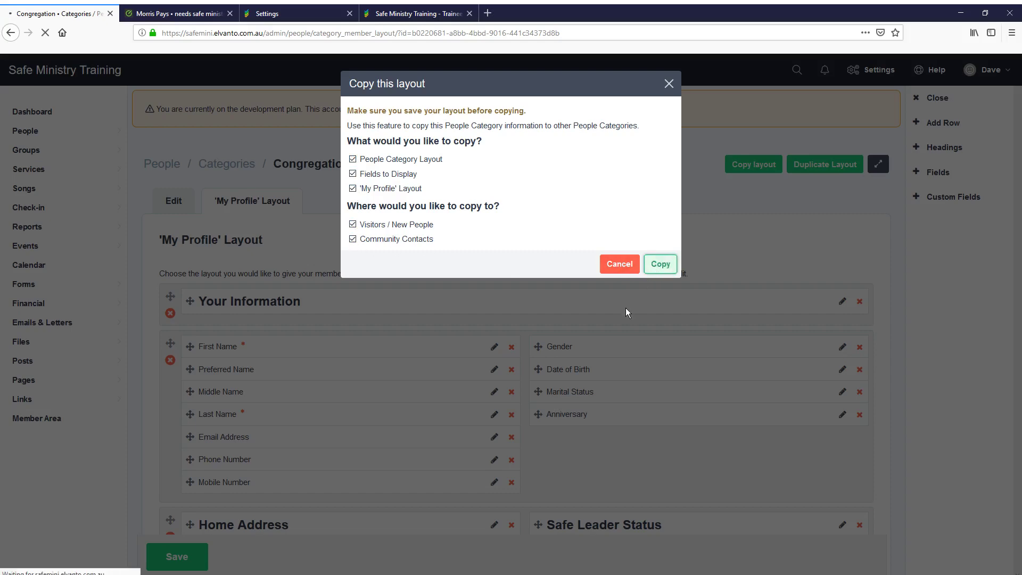
Add Date Completed Leaders Course, Screening Status, WWCC Check Number and WWCC Expiry Date under Safe Leader Status and save
scroll(528, 337, down, 5)
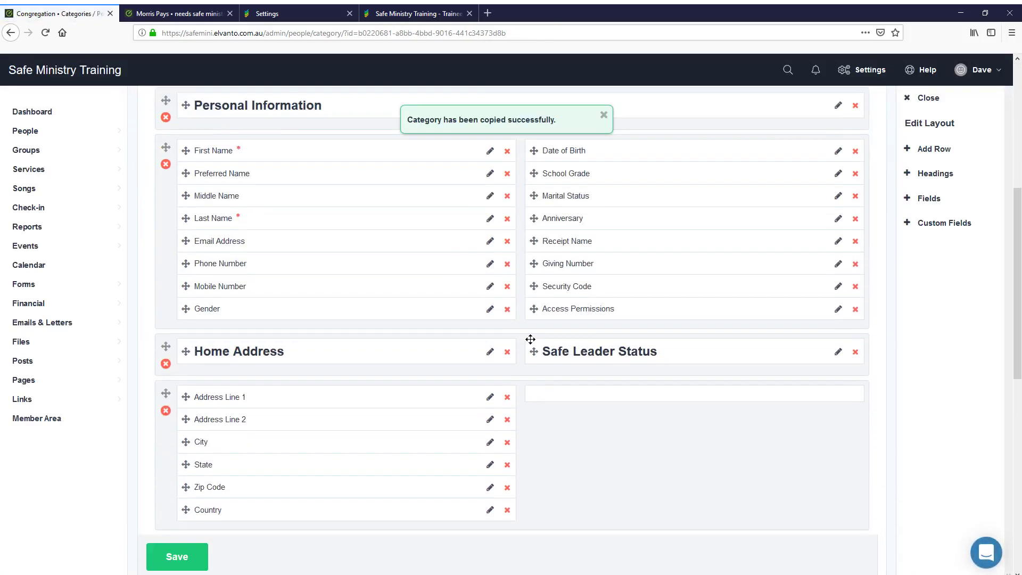
click(925, 236)
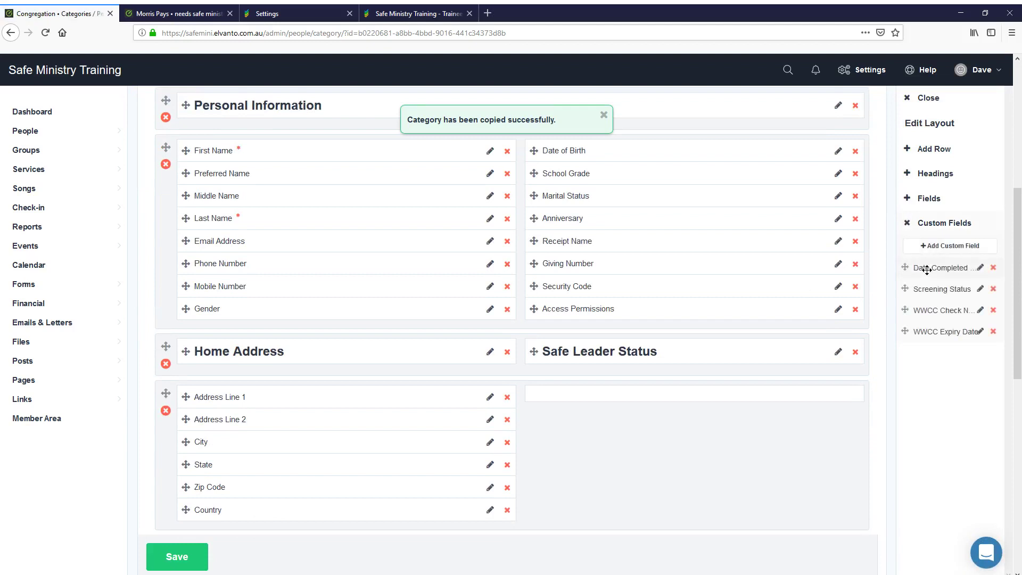
drag(915, 267, 617, 446)
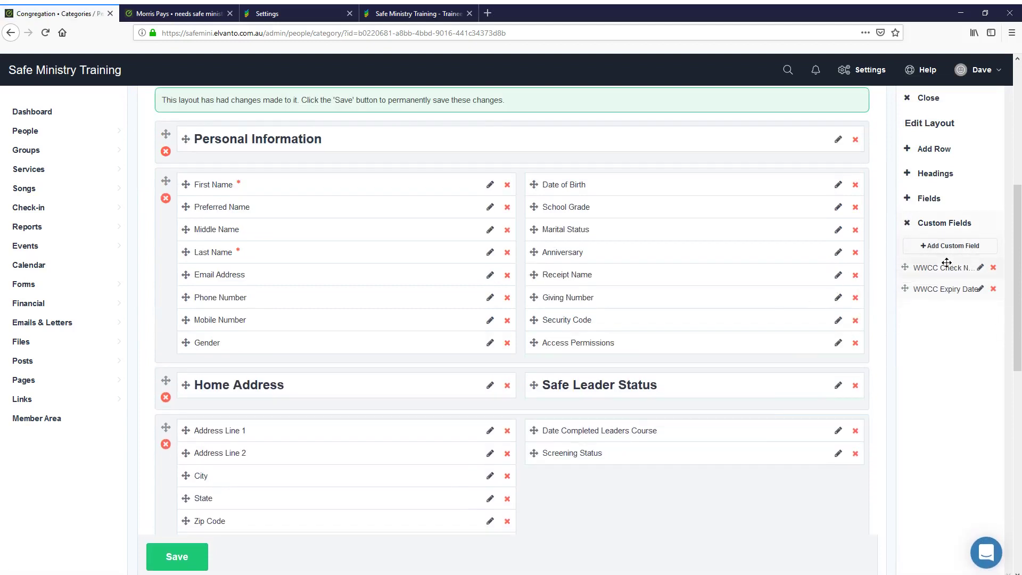
drag(946, 267, 624, 445)
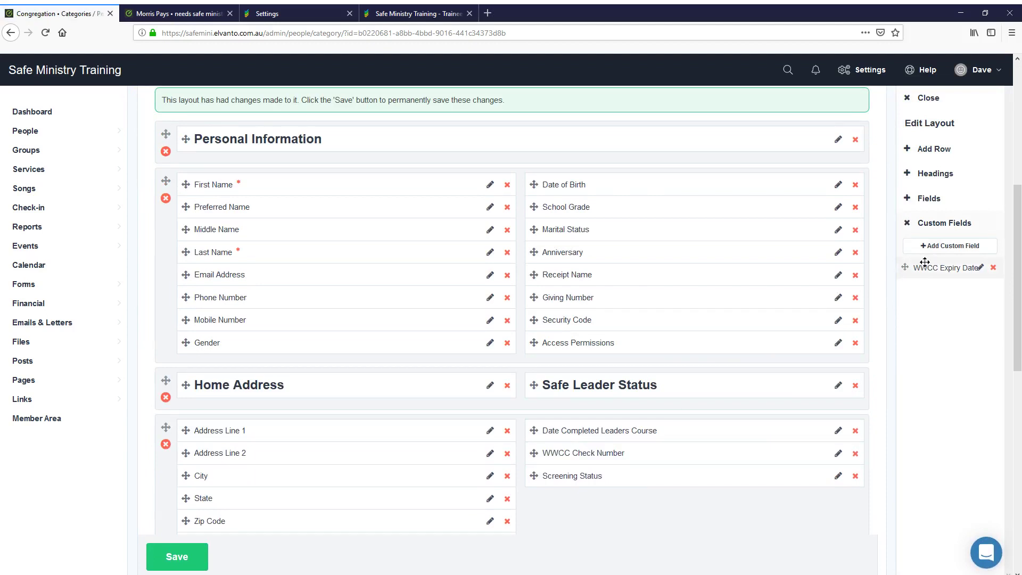
drag(908, 268, 616, 467)
click(176, 556)
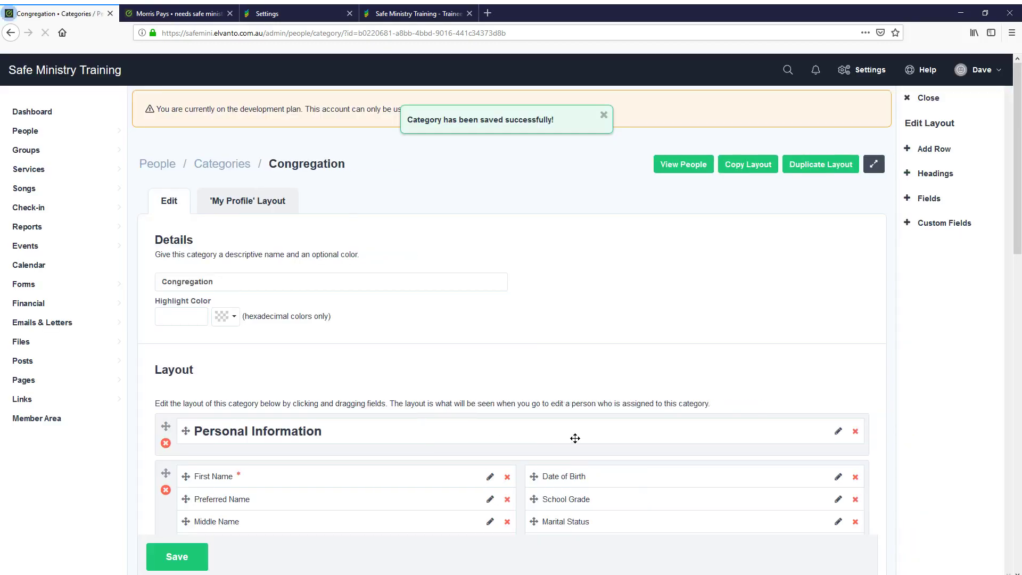
Copy the updated layout, all parts ticked, to Visitors / New People and Community Contacts
click(748, 165)
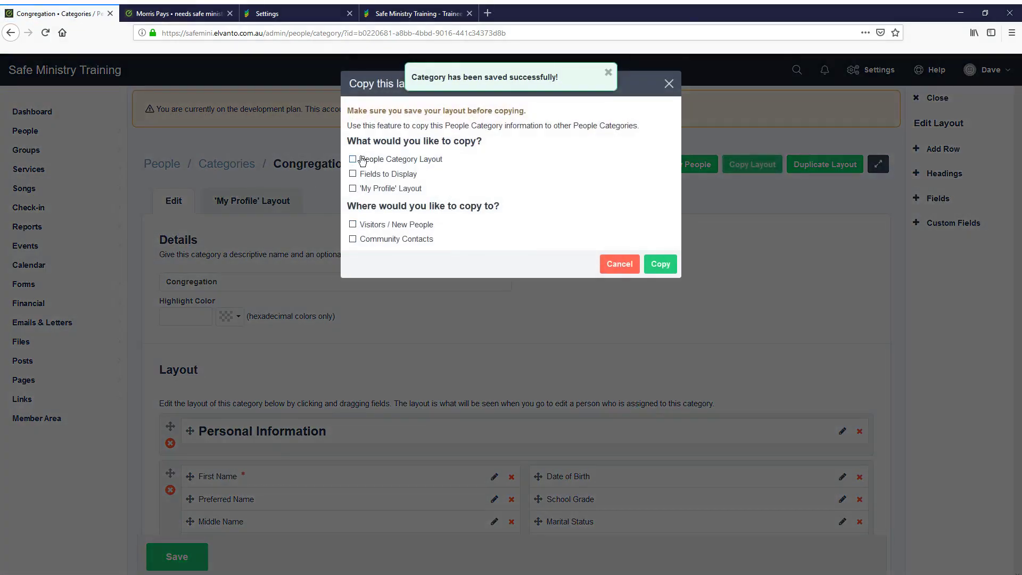
click(353, 159)
click(353, 174)
click(352, 188)
click(353, 224)
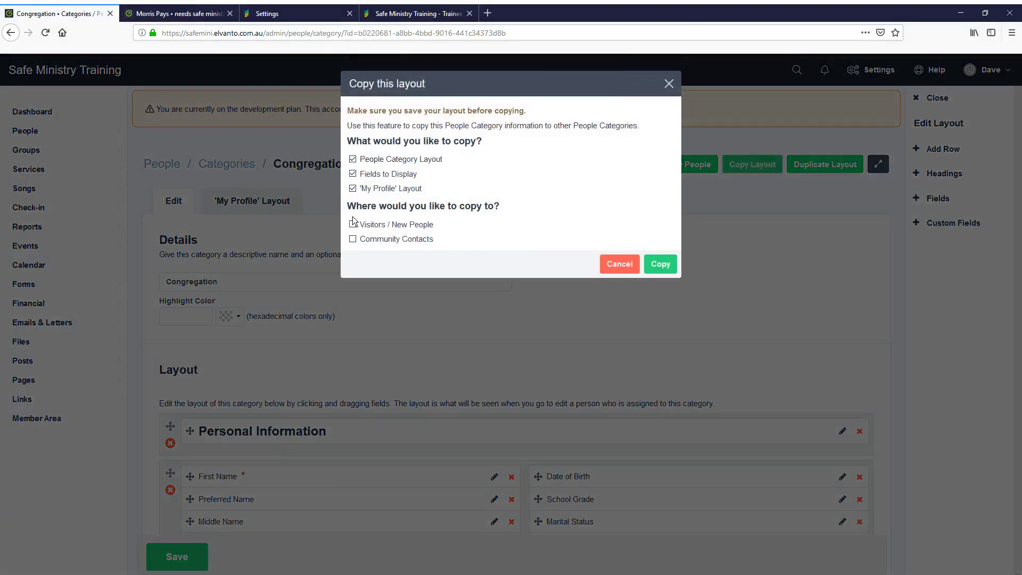
click(353, 239)
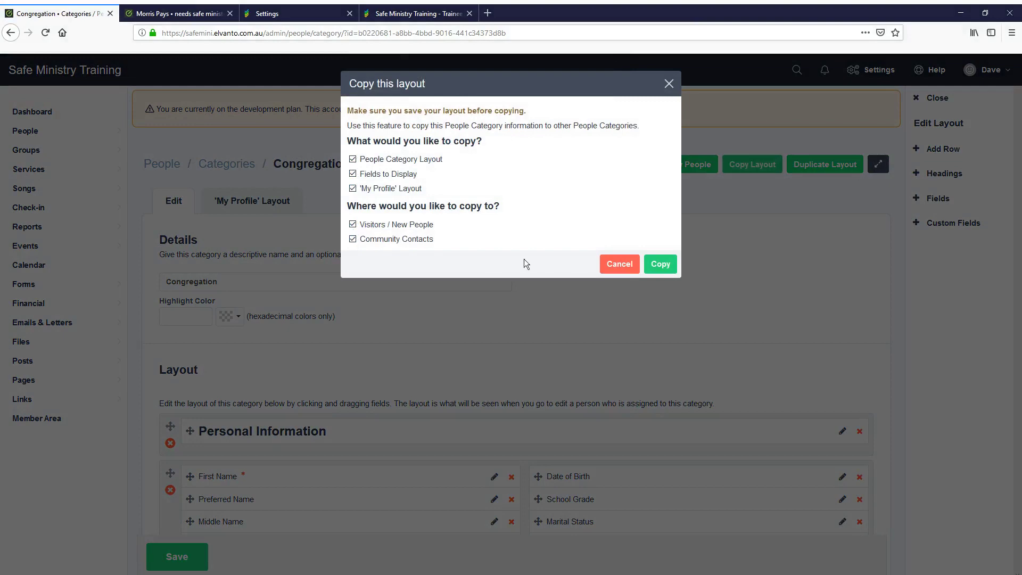
click(653, 267)
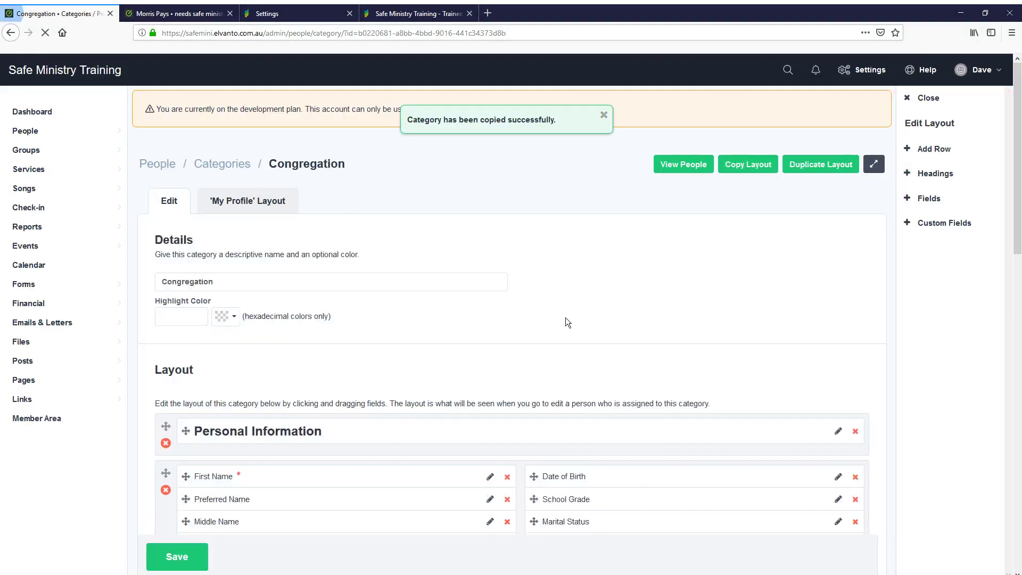
scroll(565, 317, down, 6)
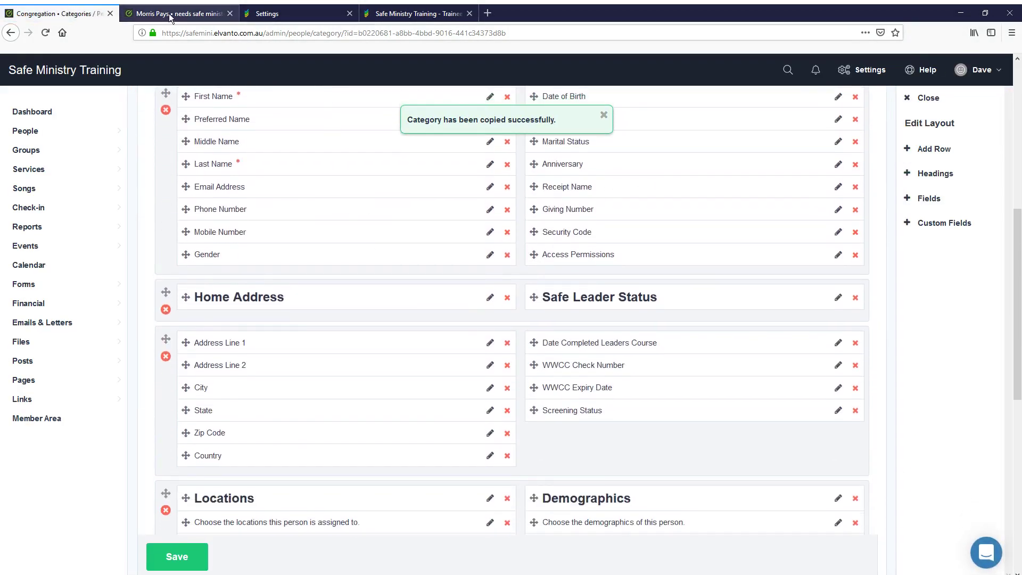
Reload the trainee's Elvanto profile to show Date Completed Leaders Course 04/07/2019 and Screening Status Cleared
click(172, 13)
click(45, 35)
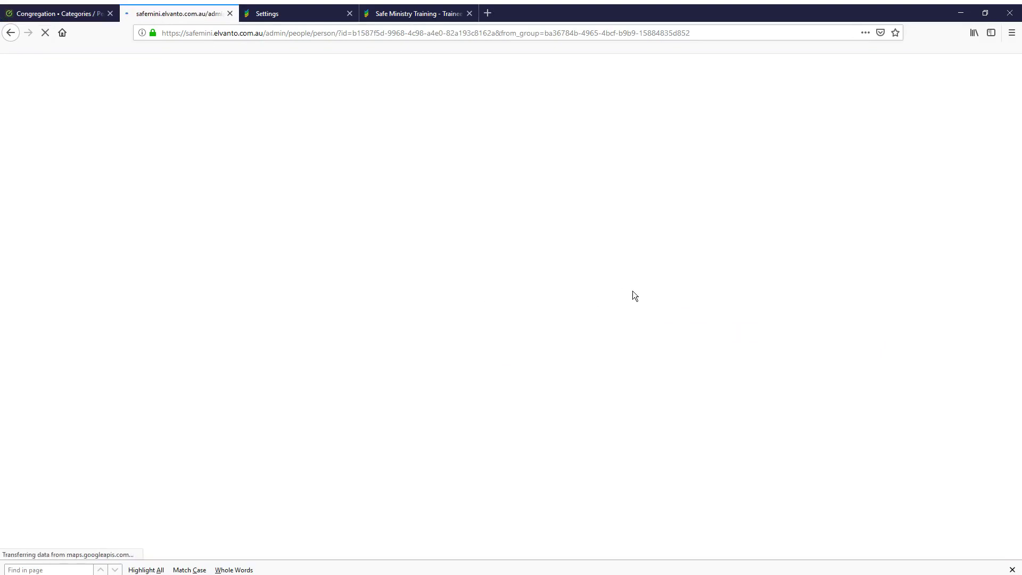
scroll(641, 292, down, 3)
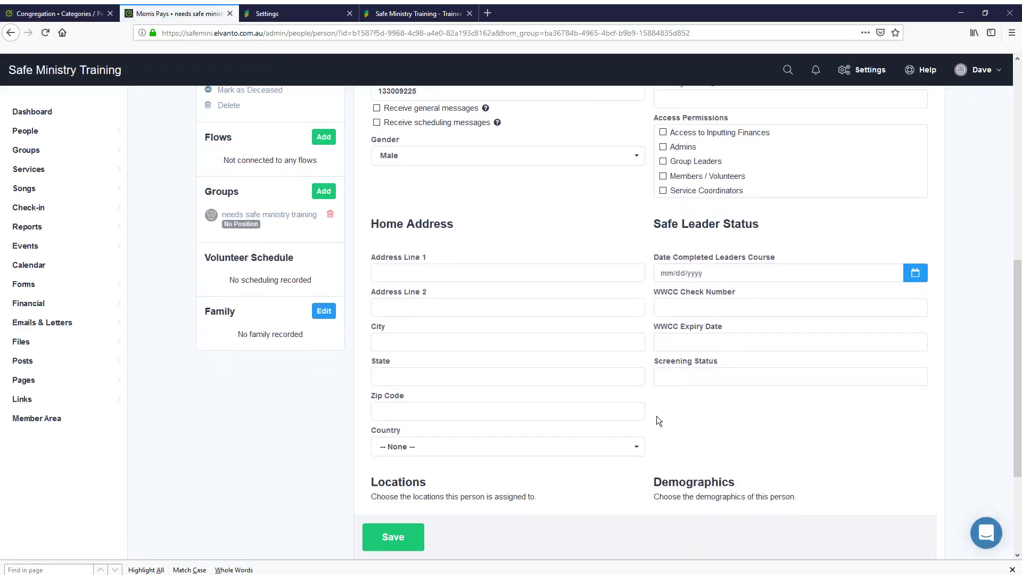
scroll(657, 417, up, 5)
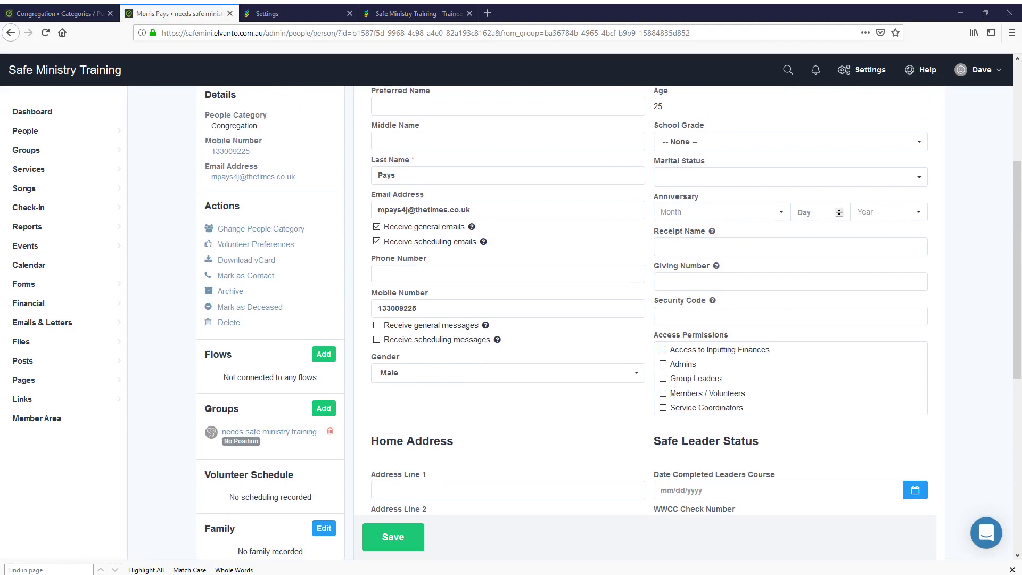
scroll(644, 319, down, 5)
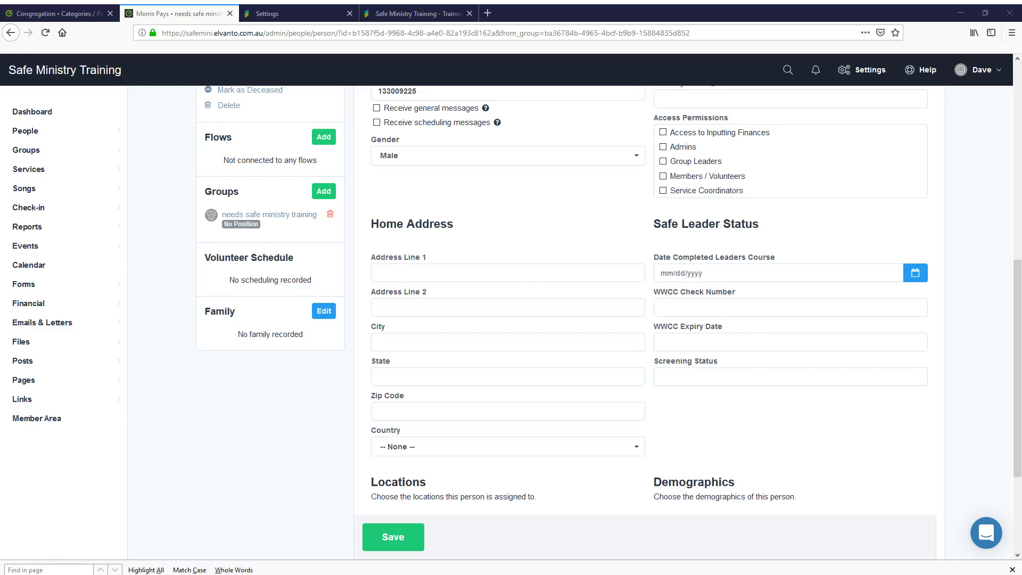
scroll(644, 320, up, 7)
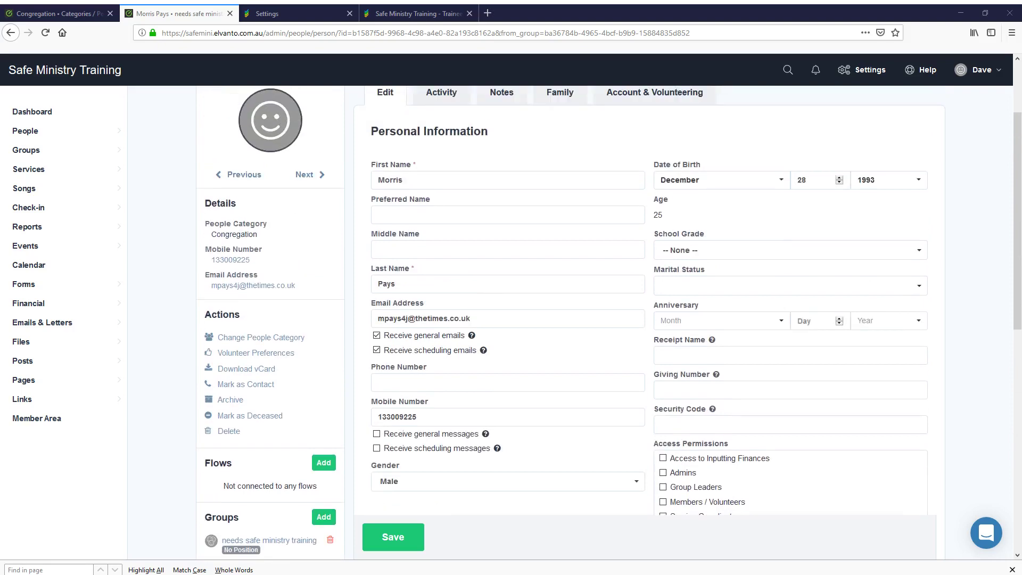
scroll(644, 320, up, 2)
scroll(644, 319, down, 5)
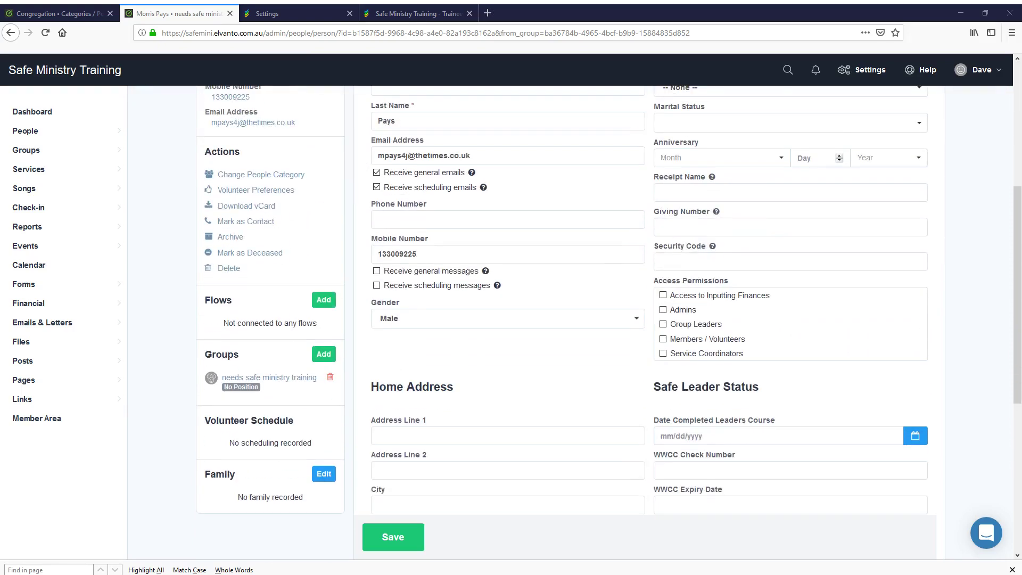
scroll(644, 319, down, 2)
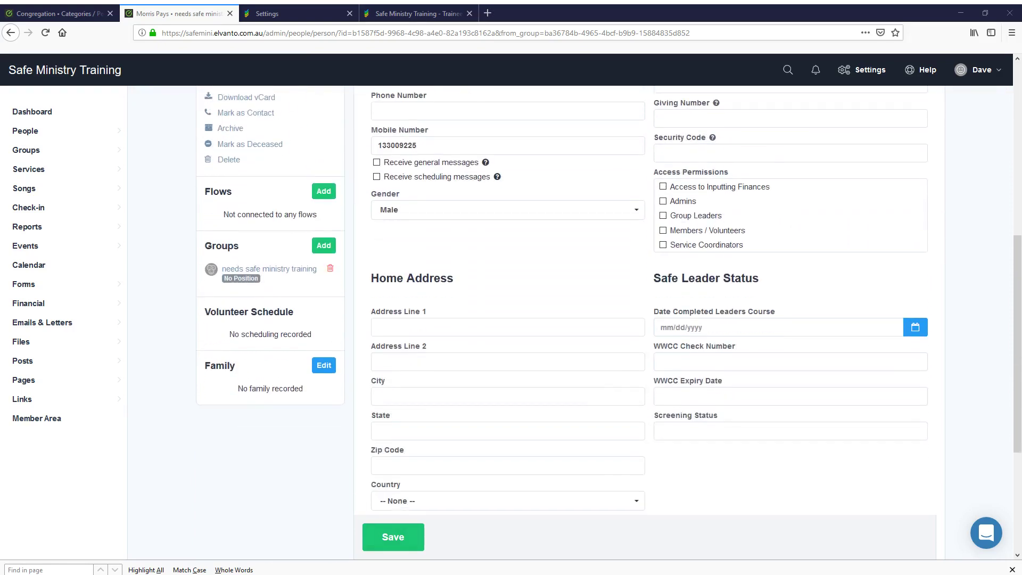
click(45, 33)
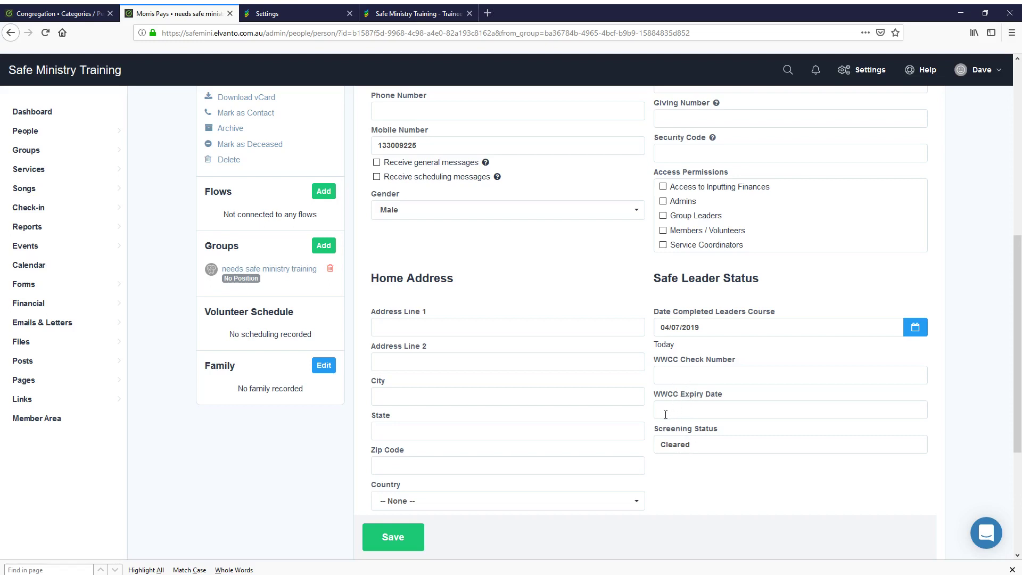
Switch to the Safe Ministry Training trainee list to review each trainee's status
click(413, 15)
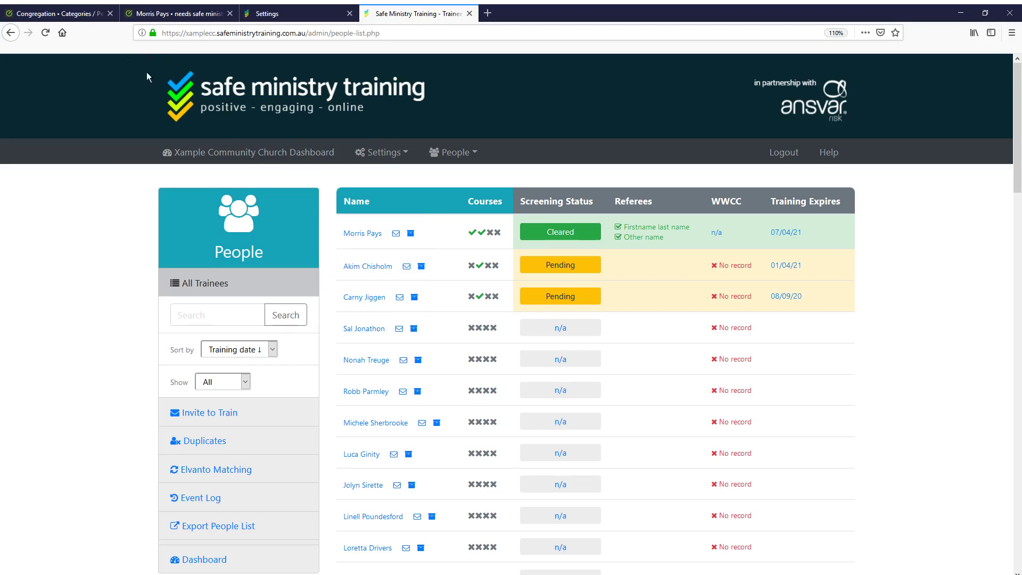
Open the needs safe ministry training group and list its 50 members in People
click(178, 14)
scroll(324, 251, up, 5)
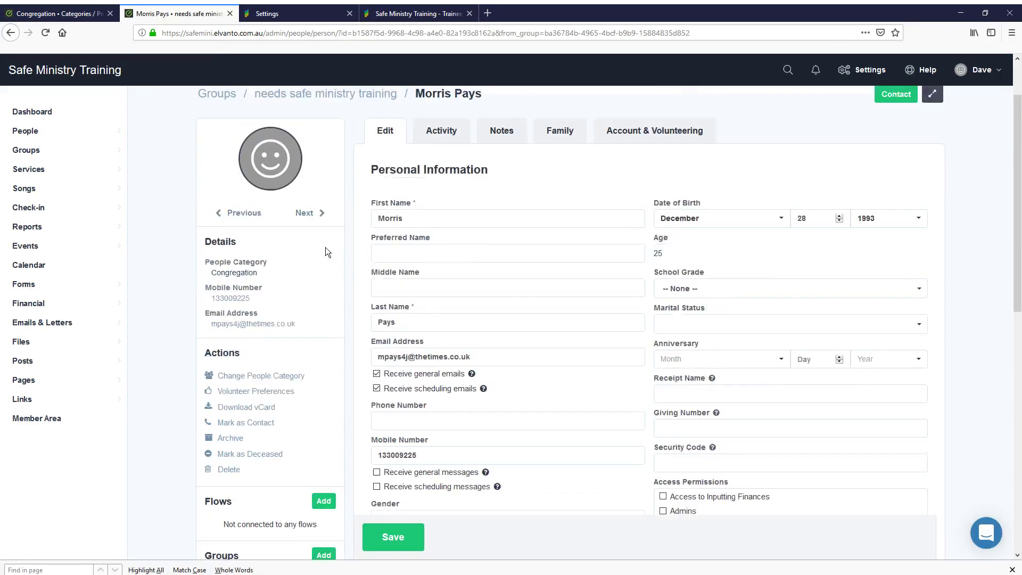
scroll(338, 190, up, 2)
click(341, 164)
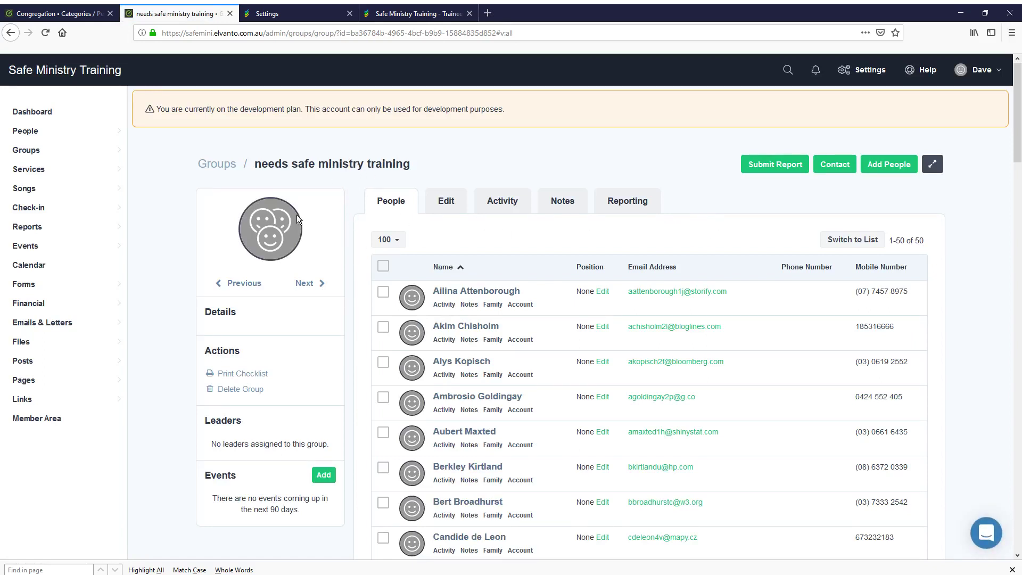
mouse_move(56, 134)
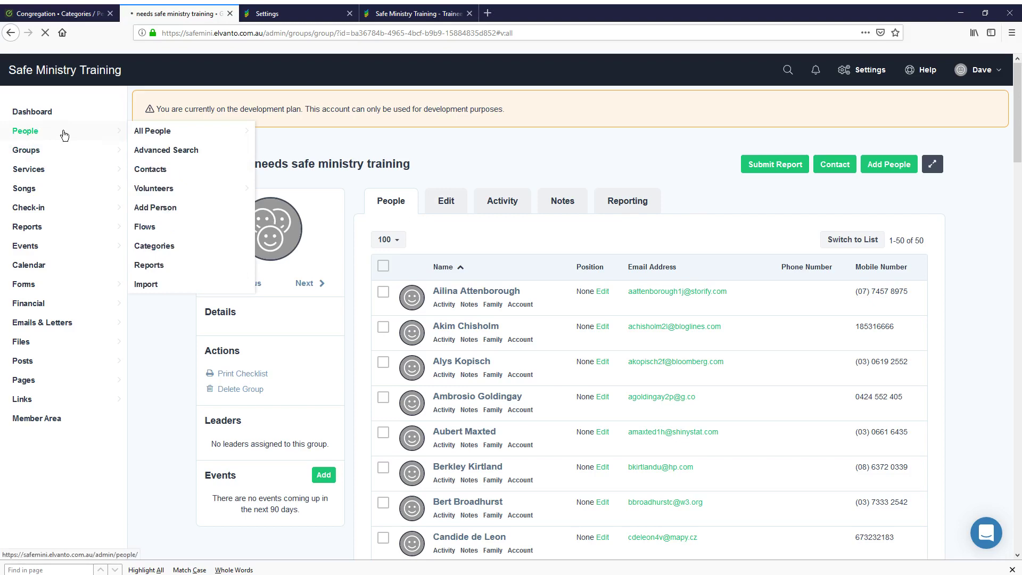
click(84, 137)
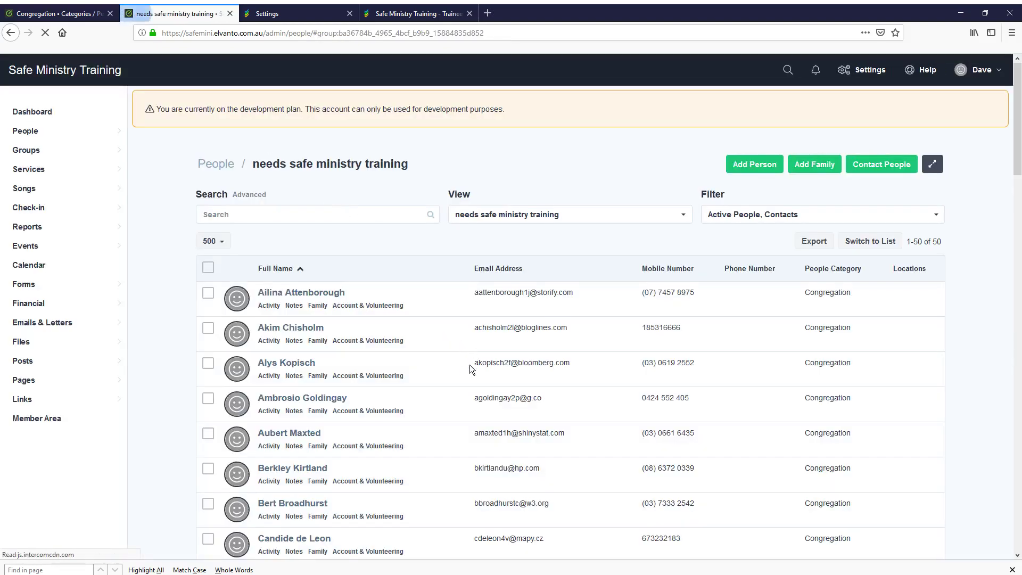
Check another group member's blank Safe Leader Status, then go back to the group's people list
scroll(456, 420, down, 4)
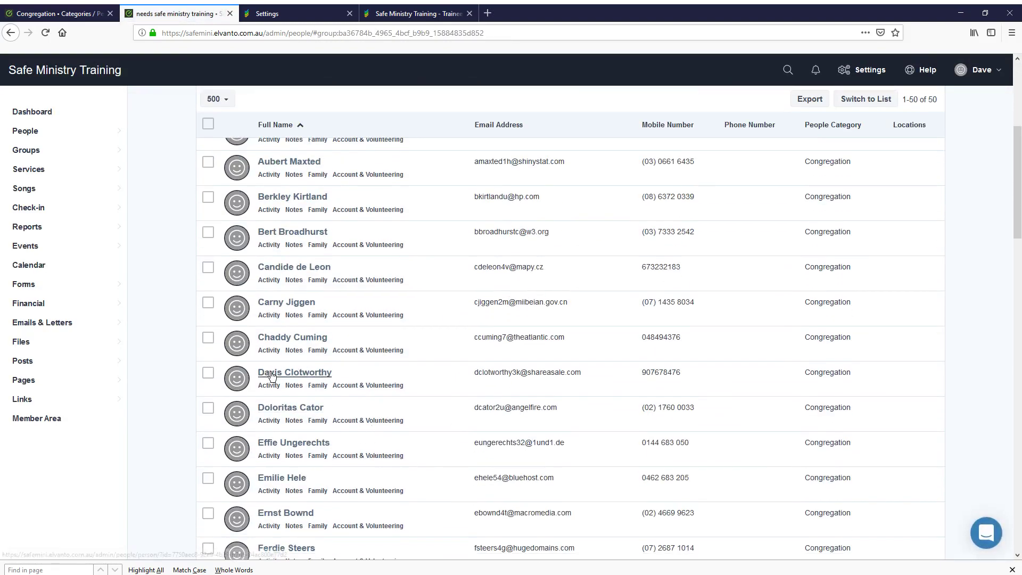
click(267, 371)
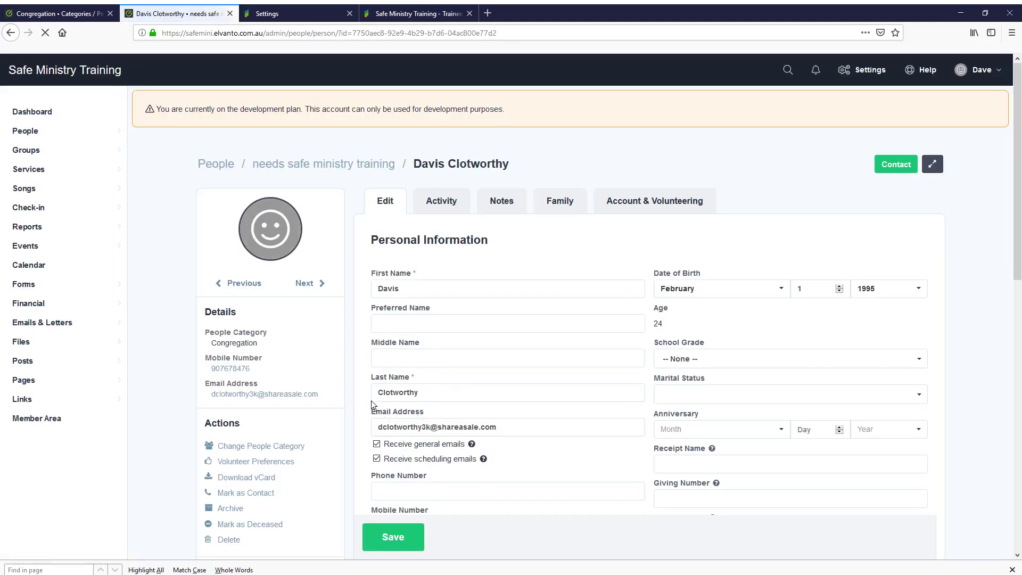
scroll(359, 408, down, 6)
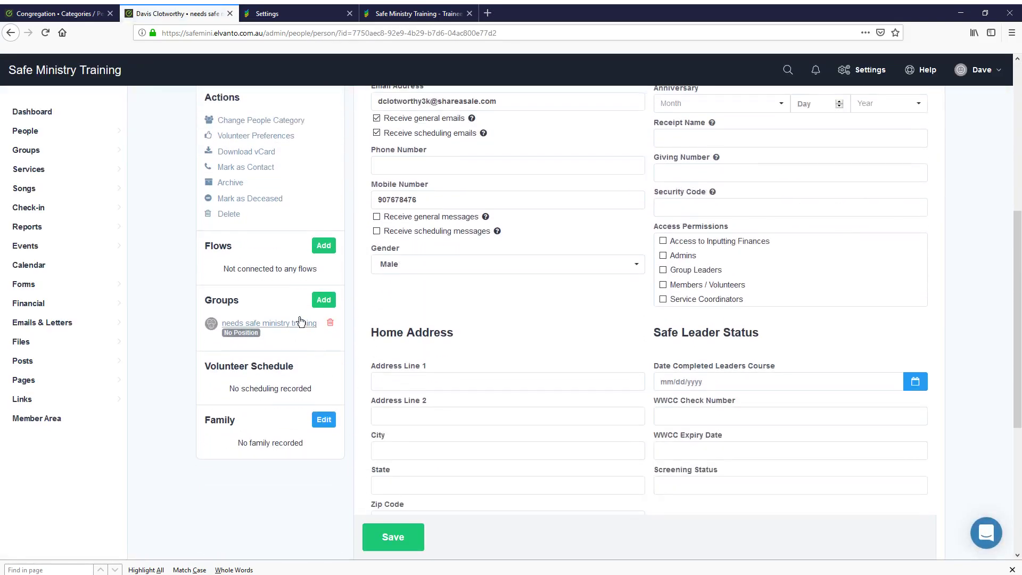
scroll(354, 298, up, 6)
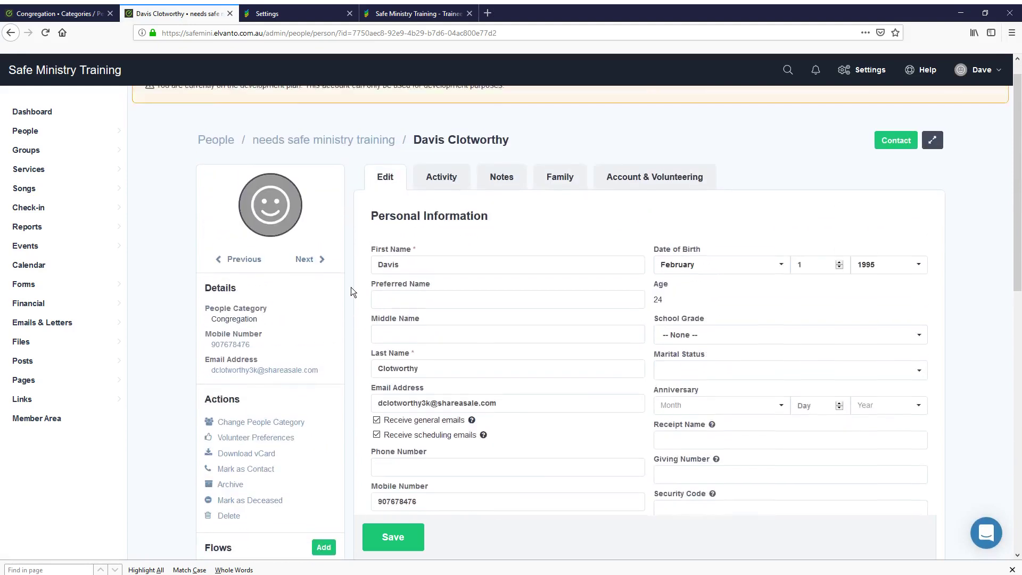
click(338, 174)
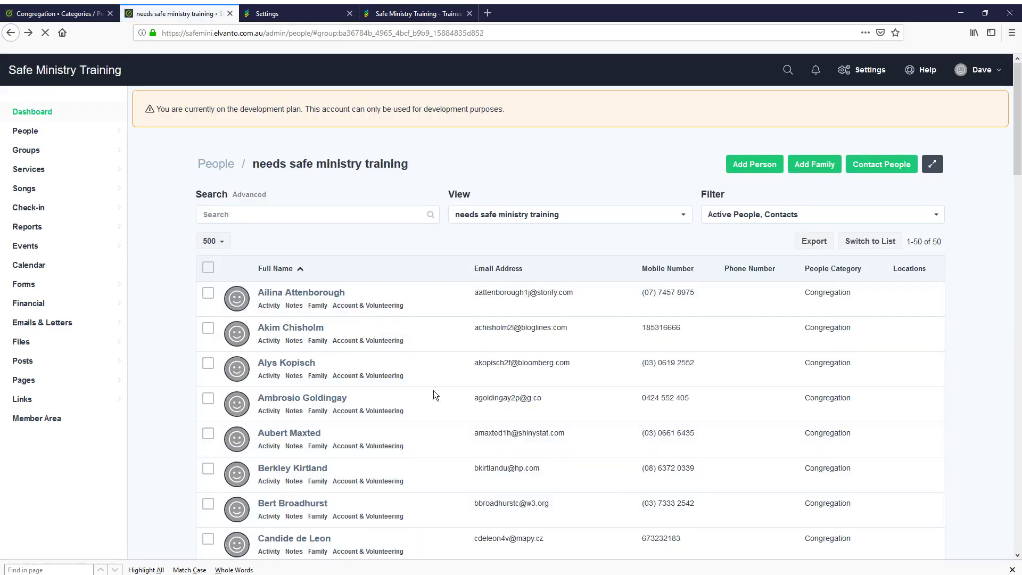
Open two group members' profiles in new tabs and review each, returning to the people list
scroll(433, 392, down, 15)
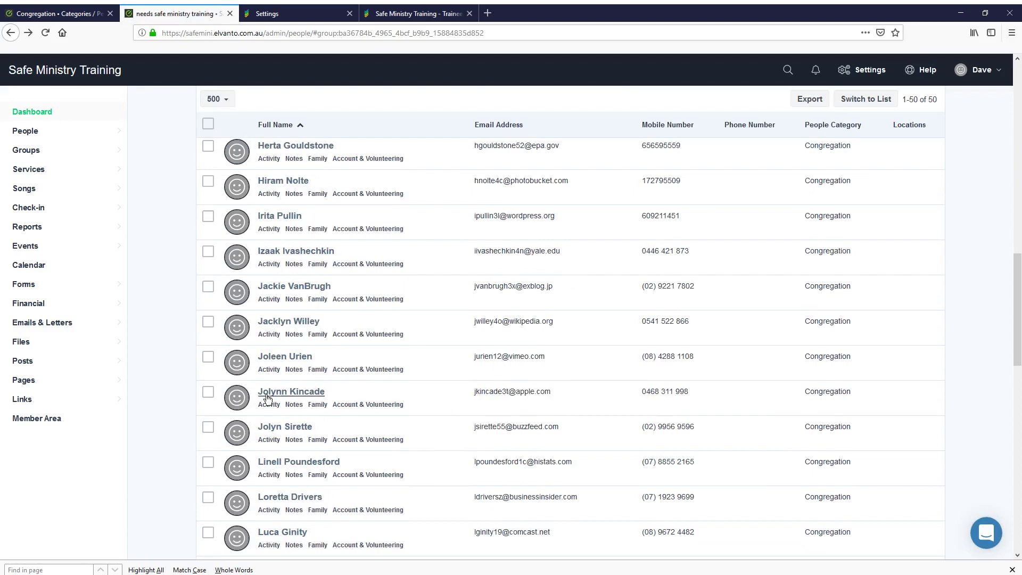
middle_click(312, 394)
click(293, 13)
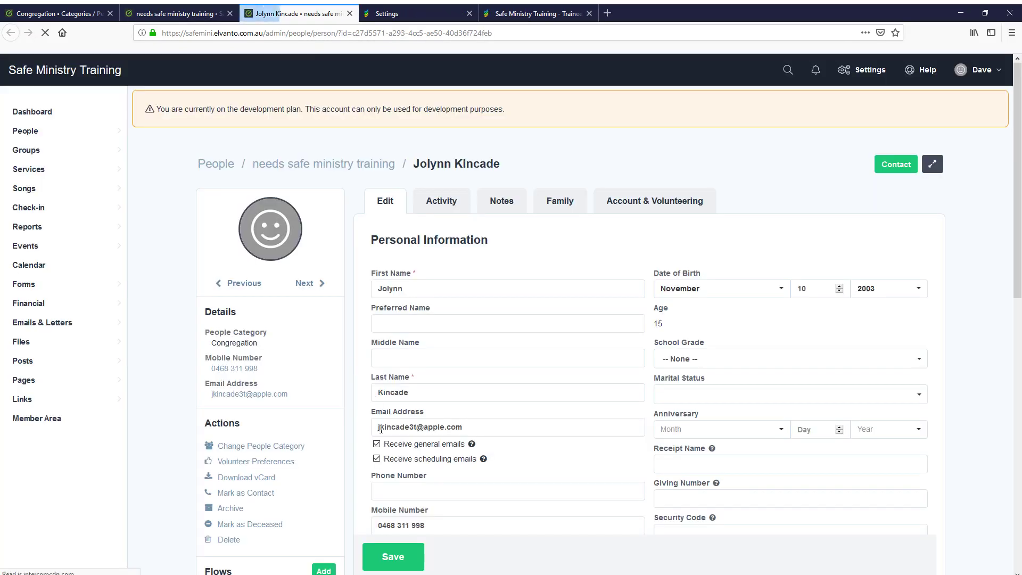
scroll(360, 443, down, 7)
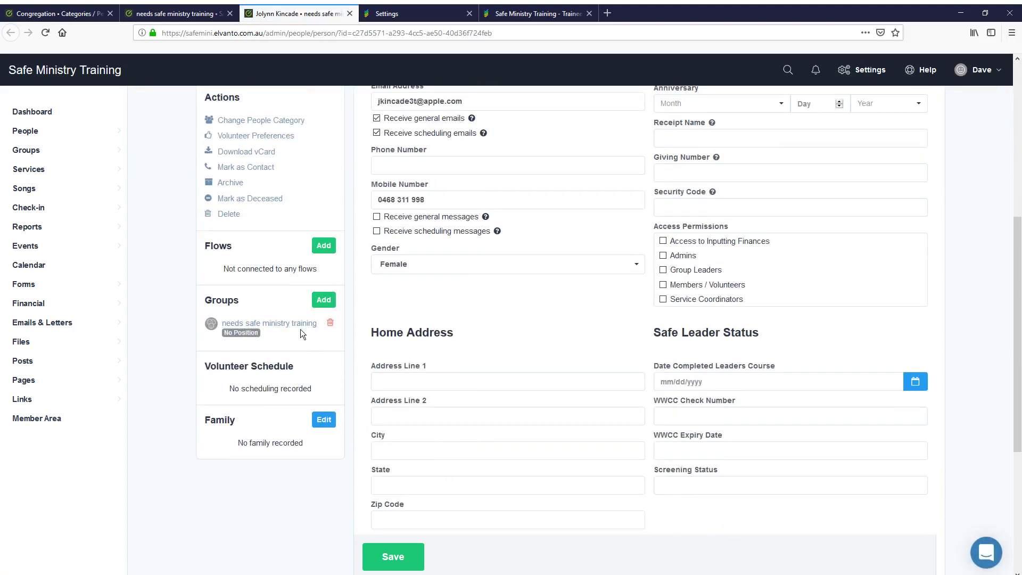
click(180, 18)
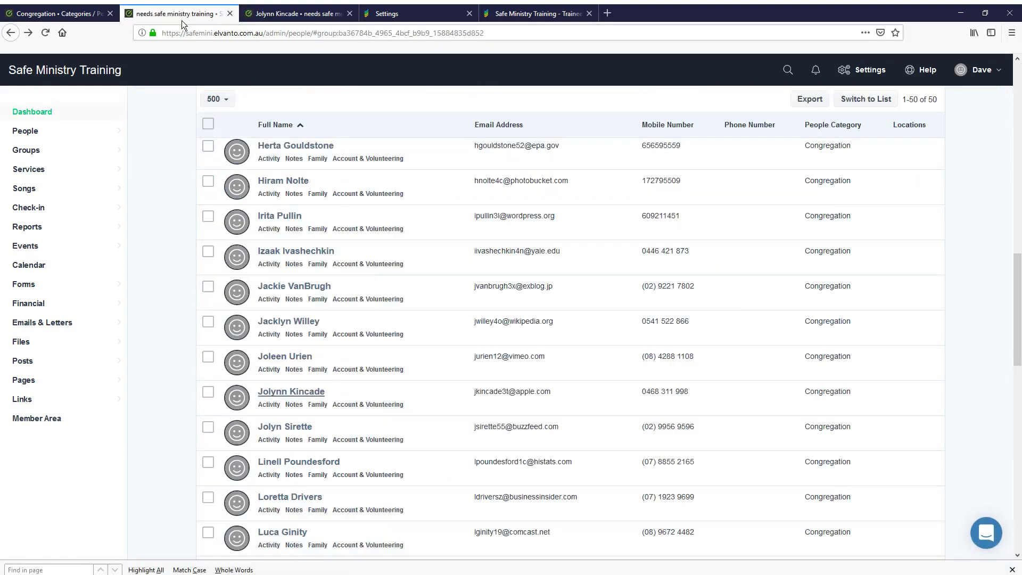
middle_click(276, 357)
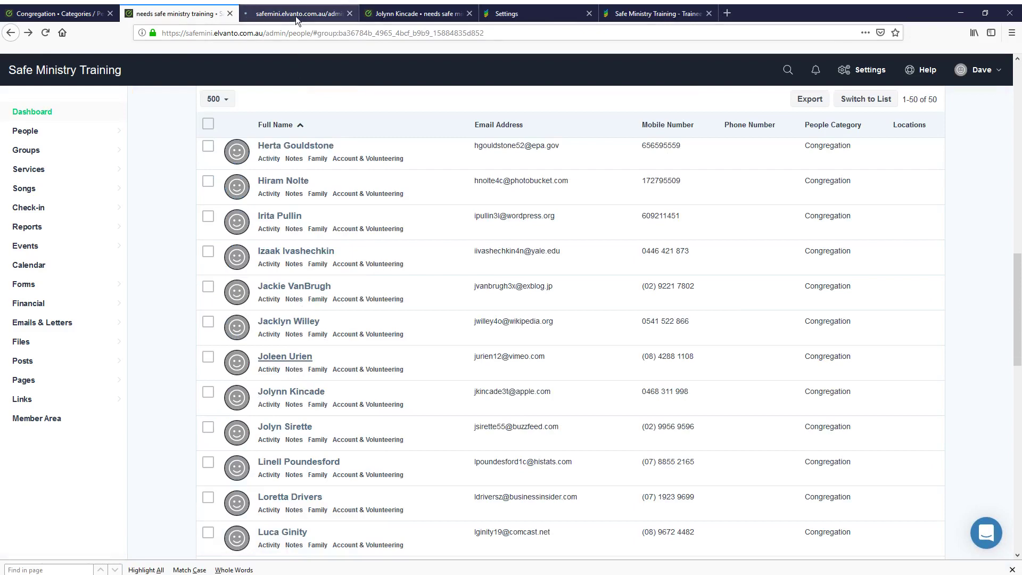
click(296, 18)
scroll(369, 424, down, 4)
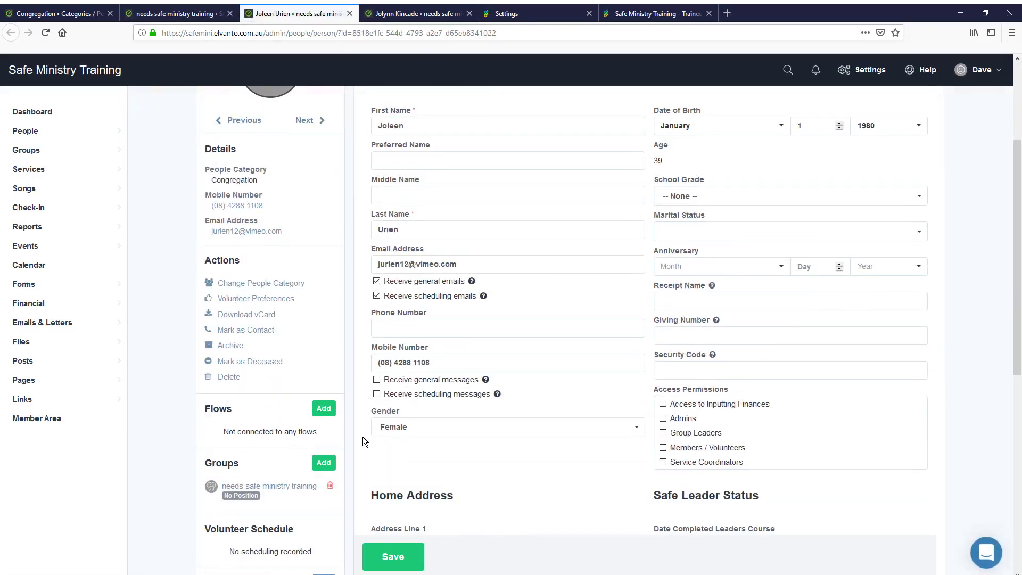
scroll(364, 440, down, 2)
click(181, 16)
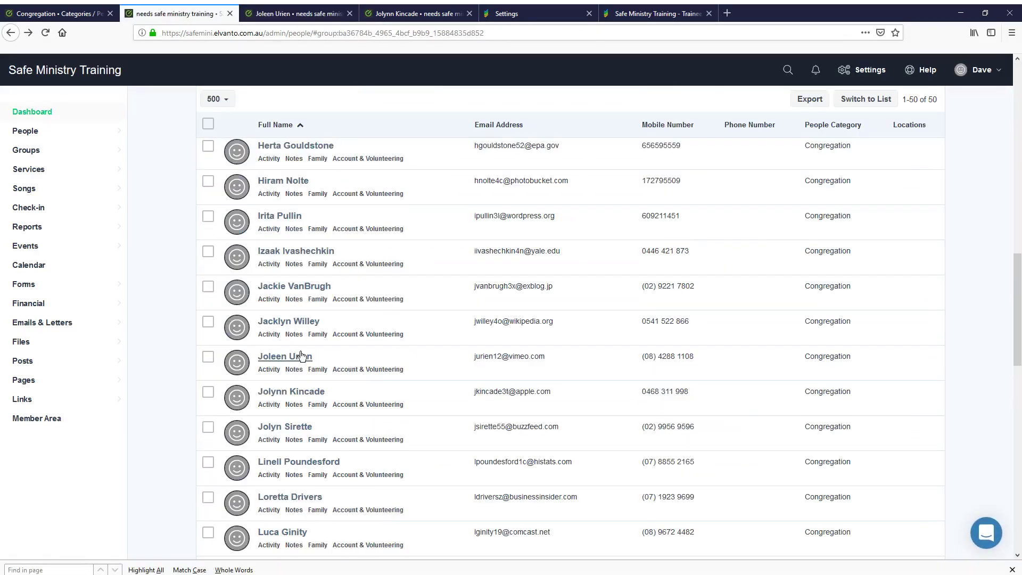
Open a third member's profile in a new tab, review it, then return to the list
scroll(307, 353, up, 2)
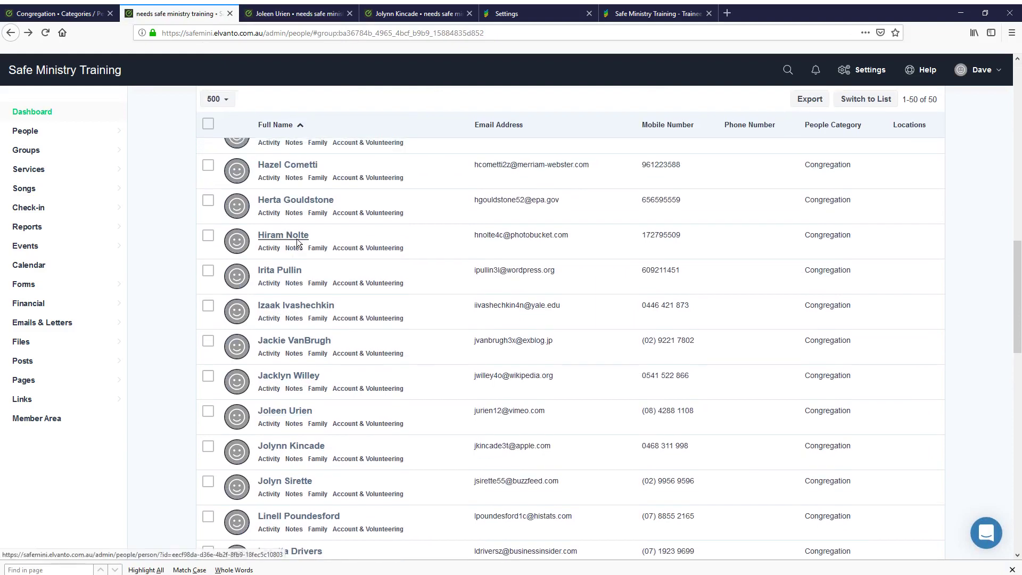
middle_click(305, 238)
click(298, 15)
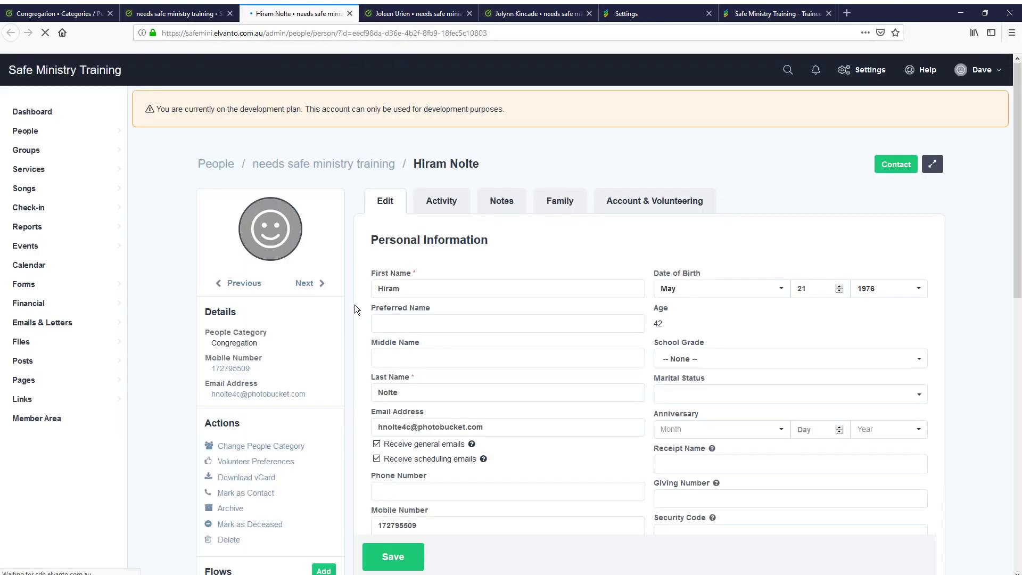
scroll(352, 383, down, 3)
scroll(356, 385, down, 1)
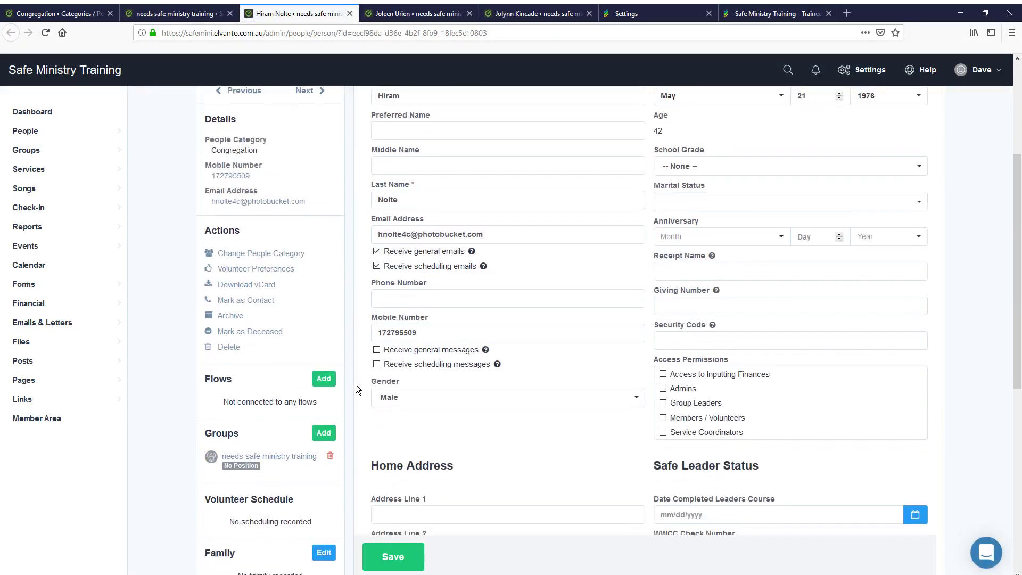
click(186, 14)
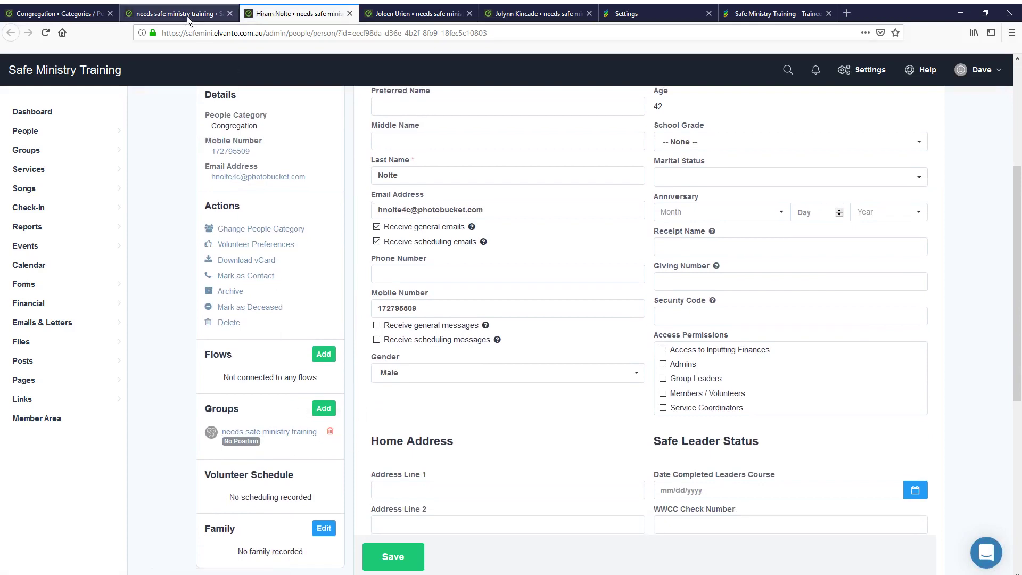
scroll(441, 321, up, 10)
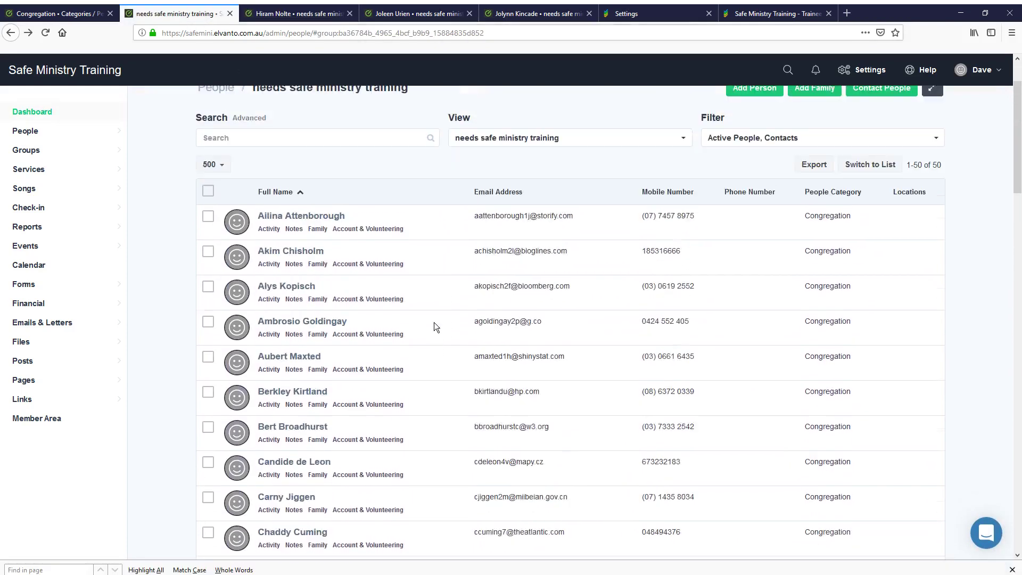
Switch the people list to the All People view and open the new member's record in a new tab
click(215, 165)
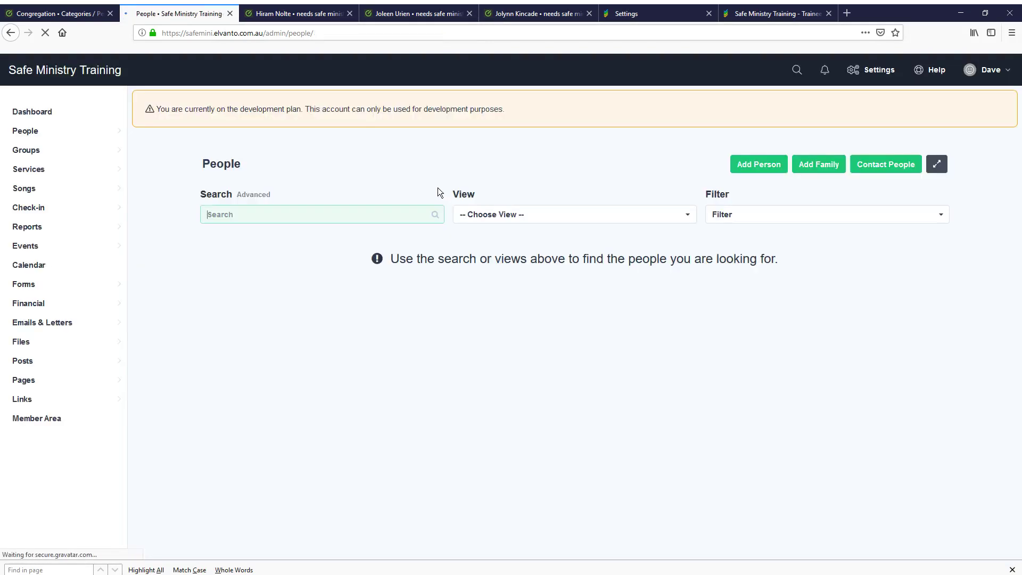
click(498, 217)
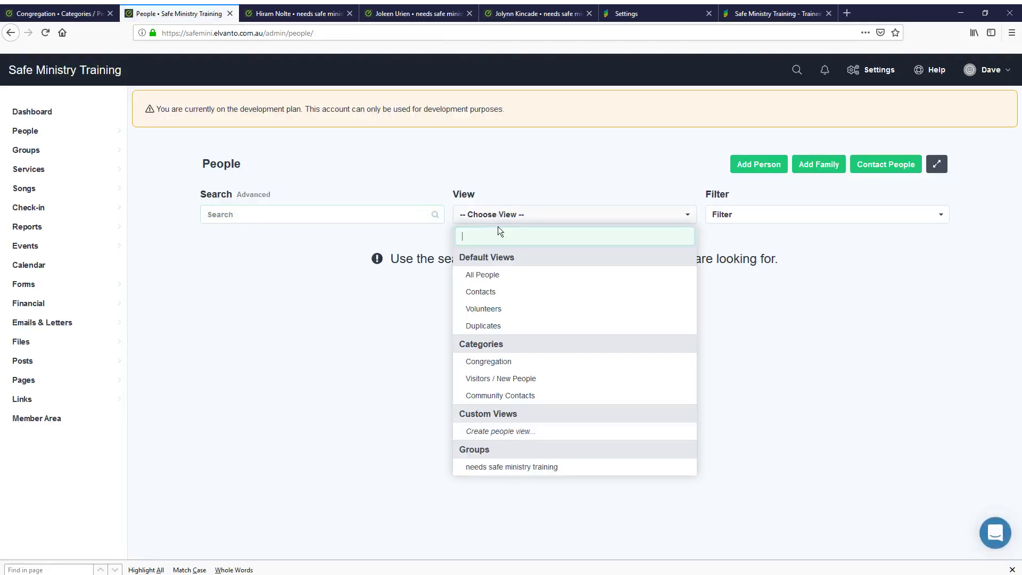
click(488, 273)
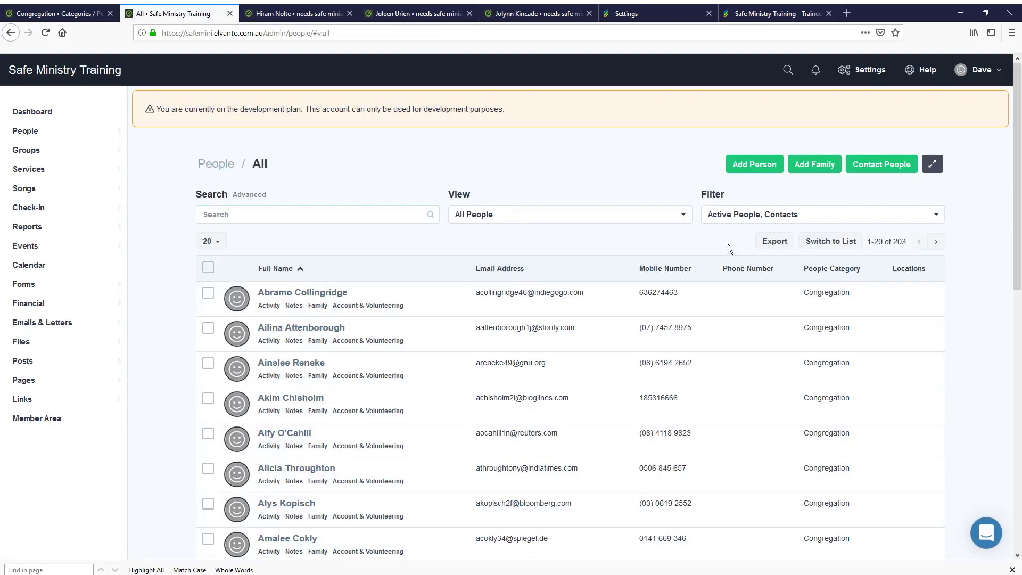
scroll(388, 453, down, 5)
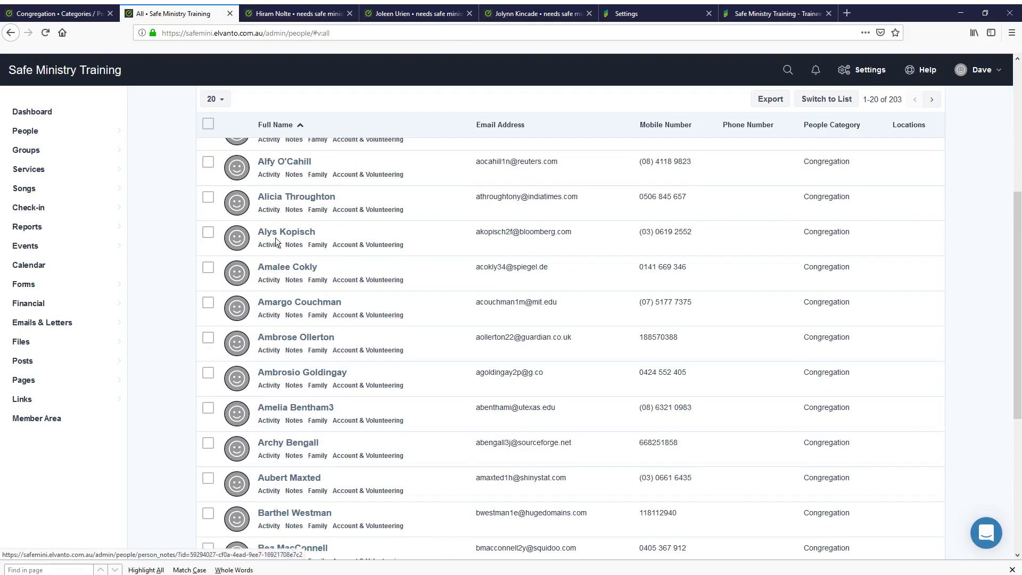
middle_click(279, 266)
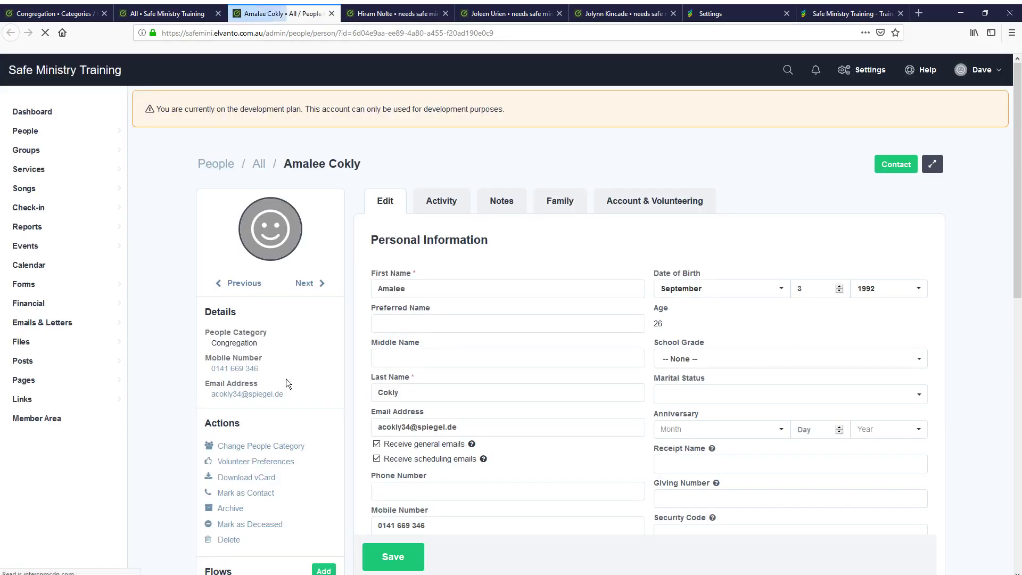
Add the new member to the 'needs safe ministry training' group
scroll(337, 423, down, 4)
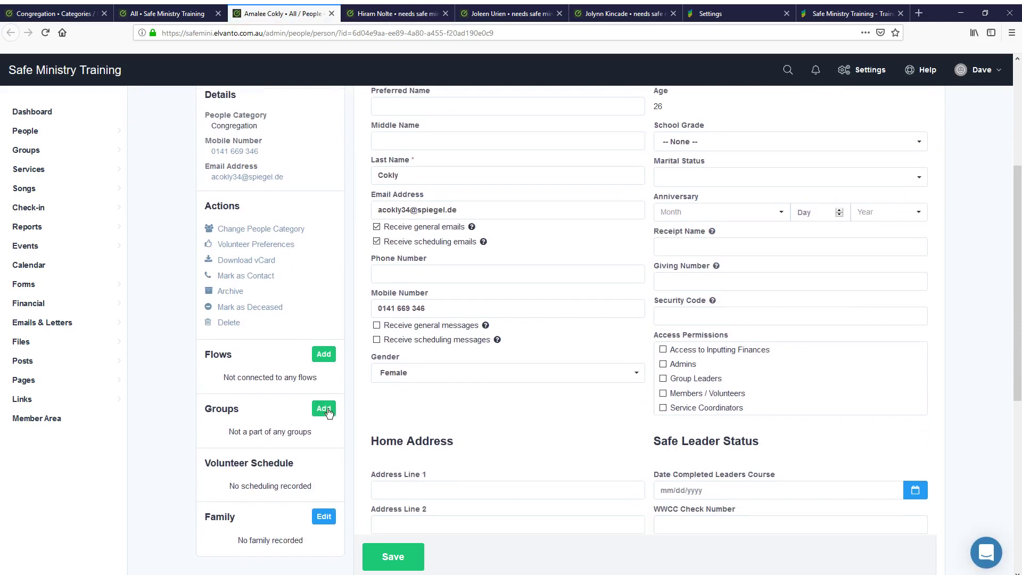
click(325, 408)
click(331, 135)
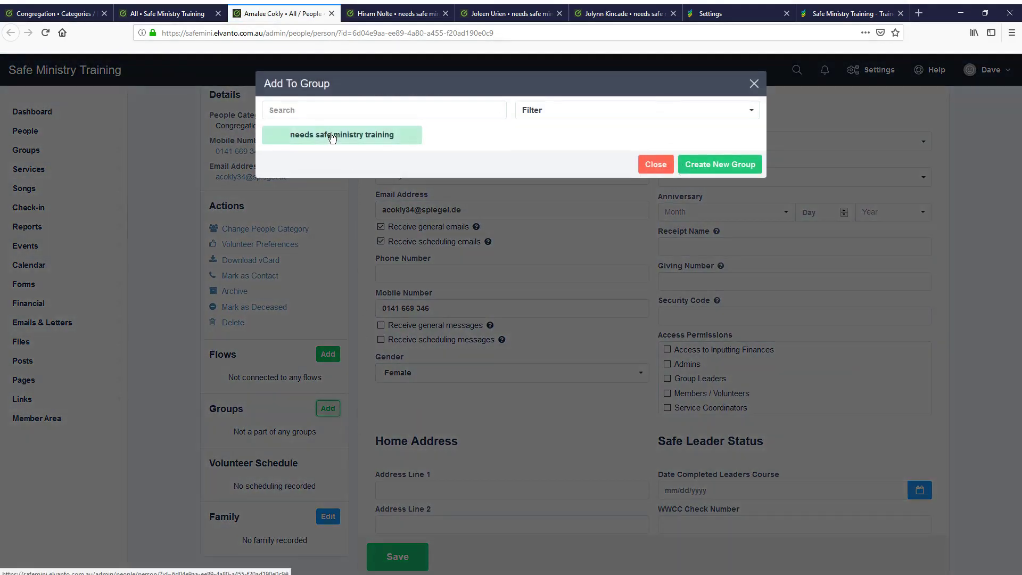
scroll(363, 377, up, 4)
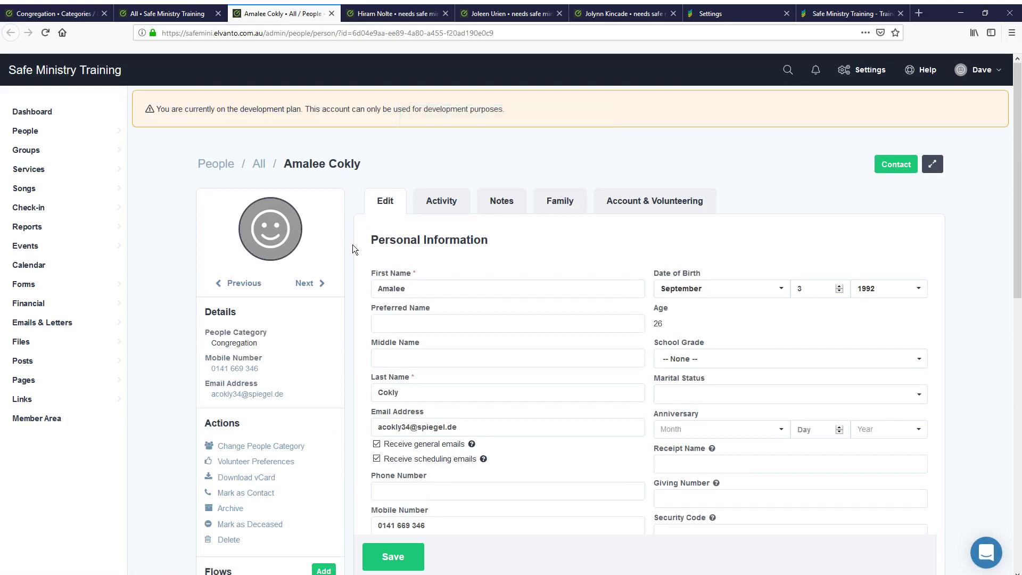
scroll(357, 298, down, 5)
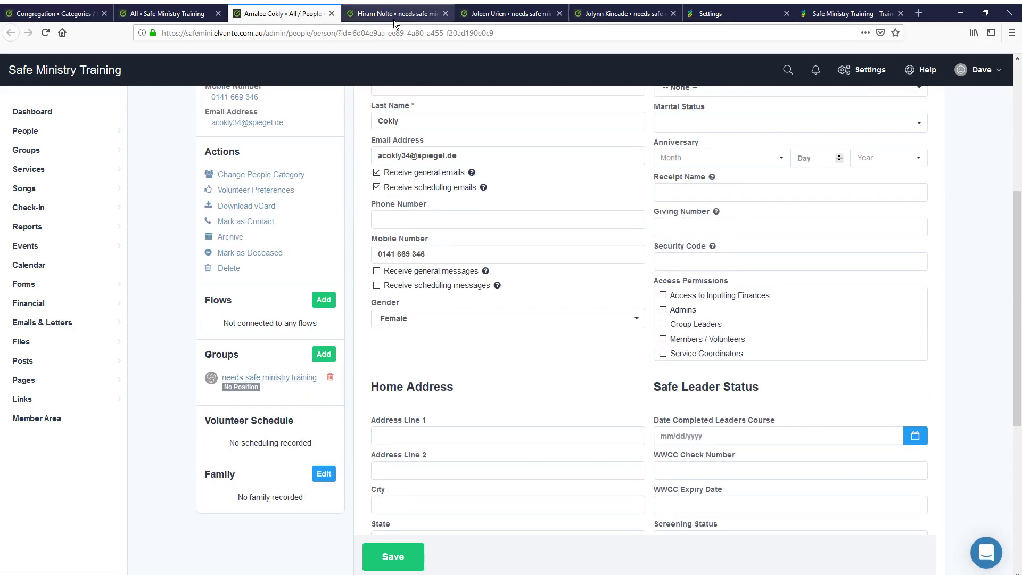
Reload Elvanto matching, filter to not-synced, and submit the new member with 'Sync person into SMT' ticked
click(749, 17)
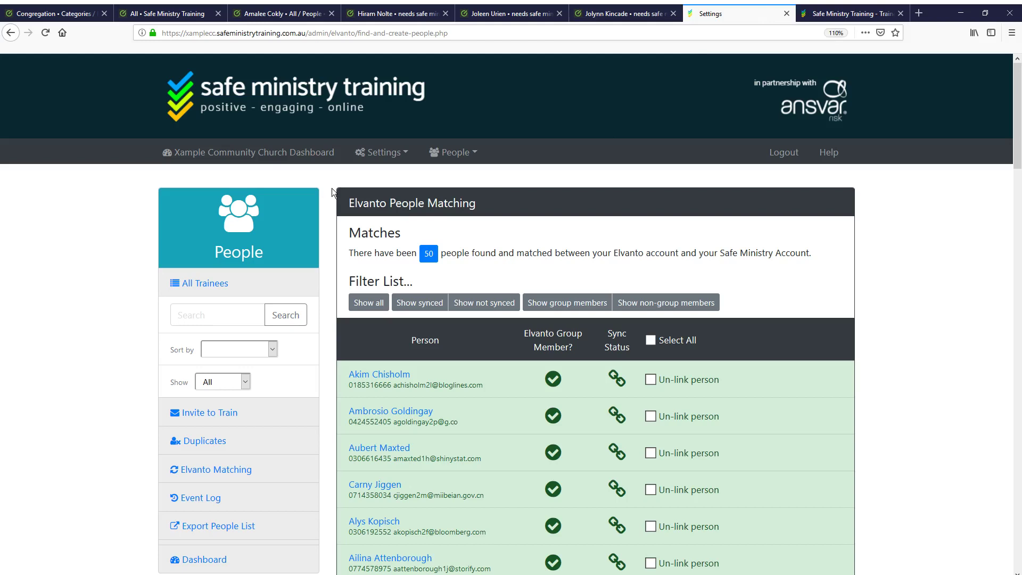
click(208, 477)
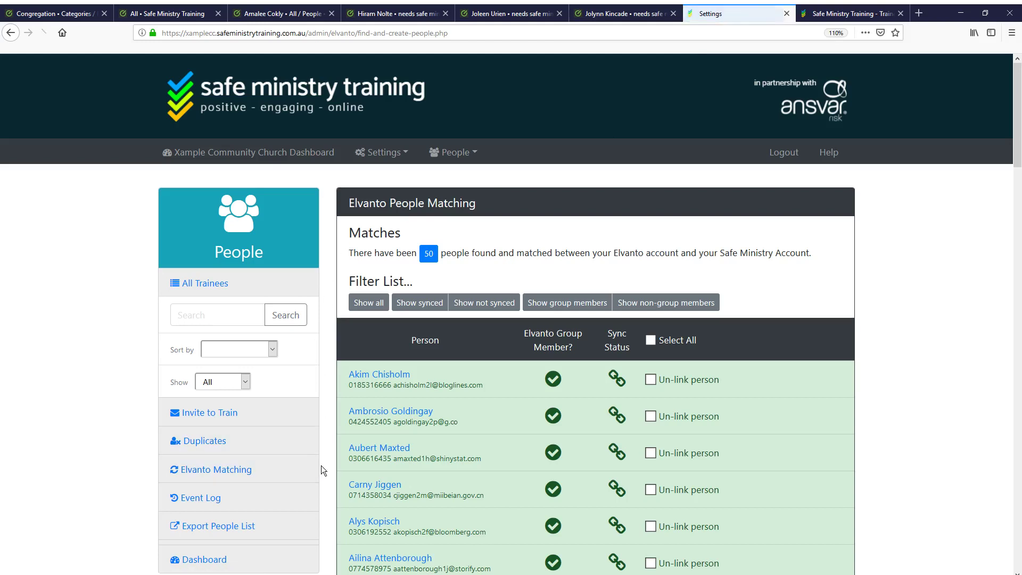
scroll(331, 439, down, 2)
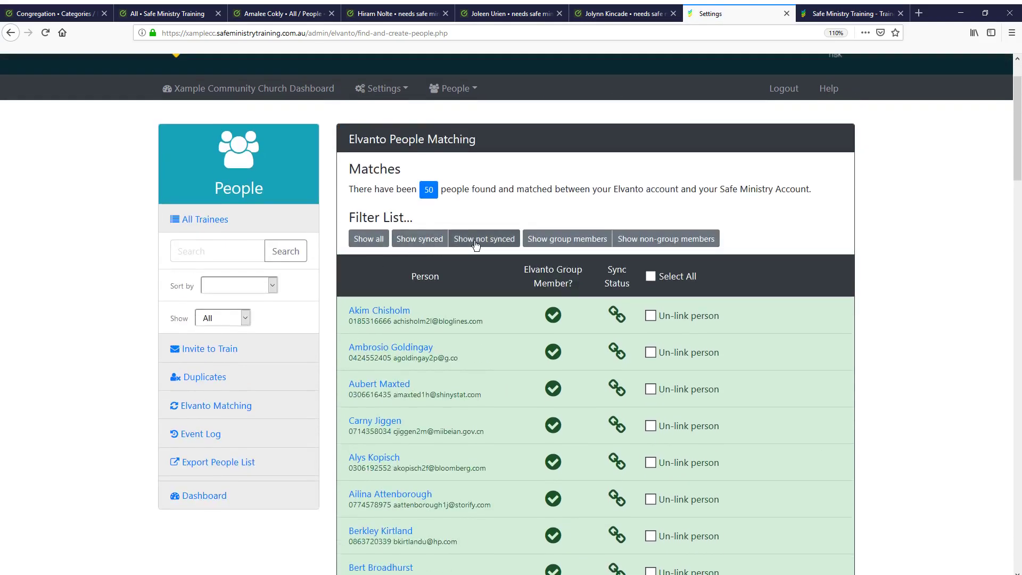
click(481, 242)
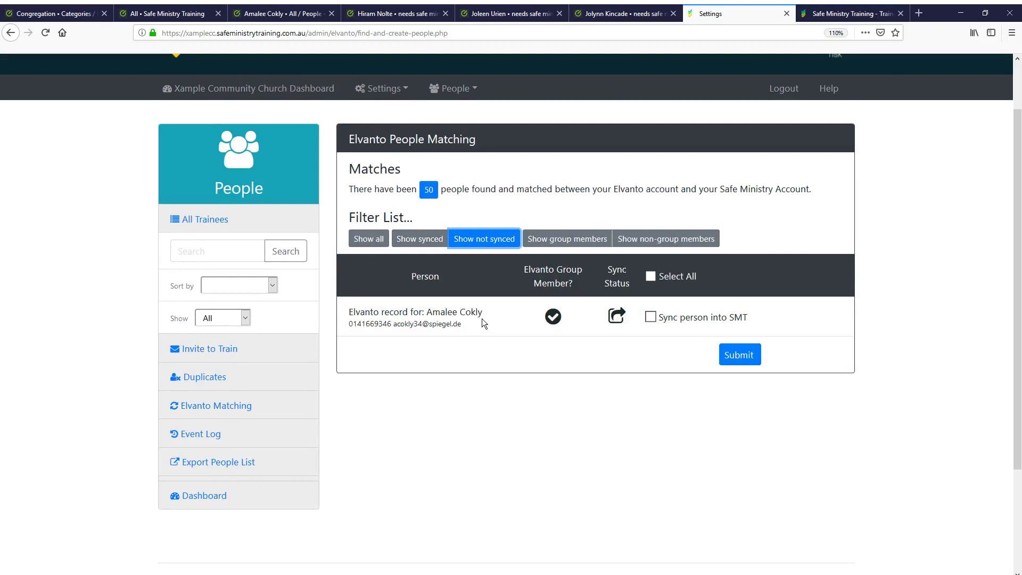
mouse_move(552, 318)
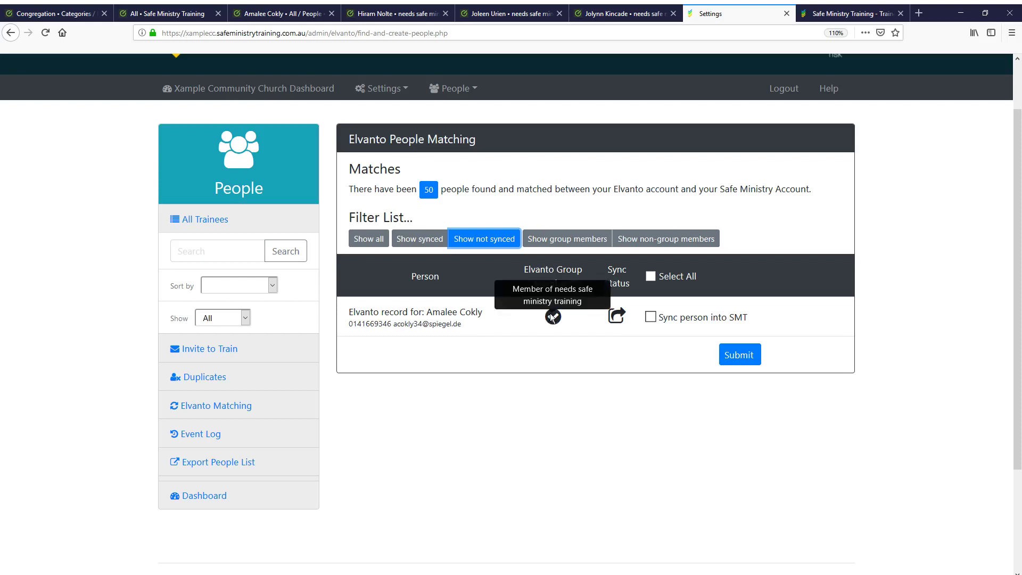
click(651, 317)
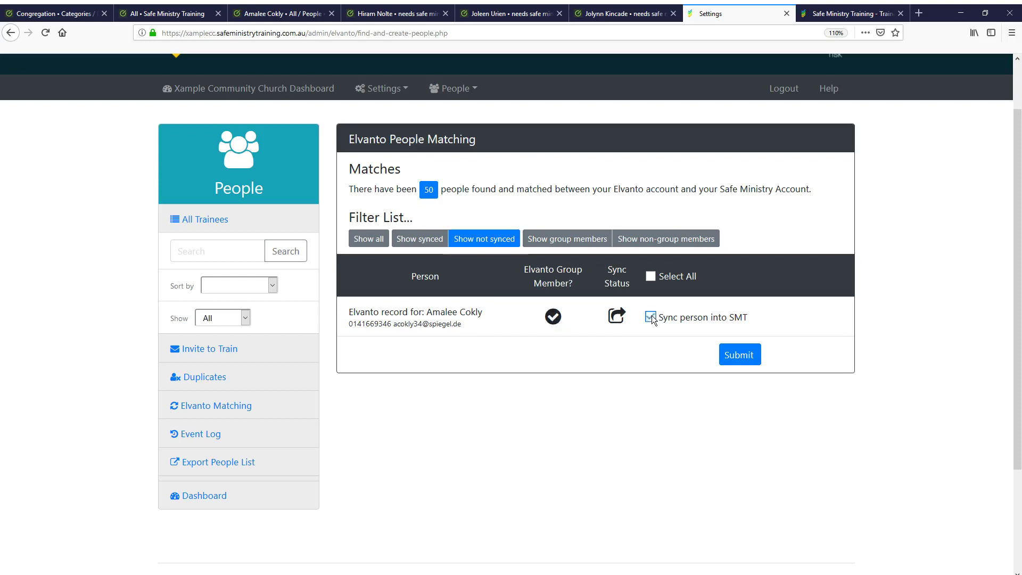
click(735, 354)
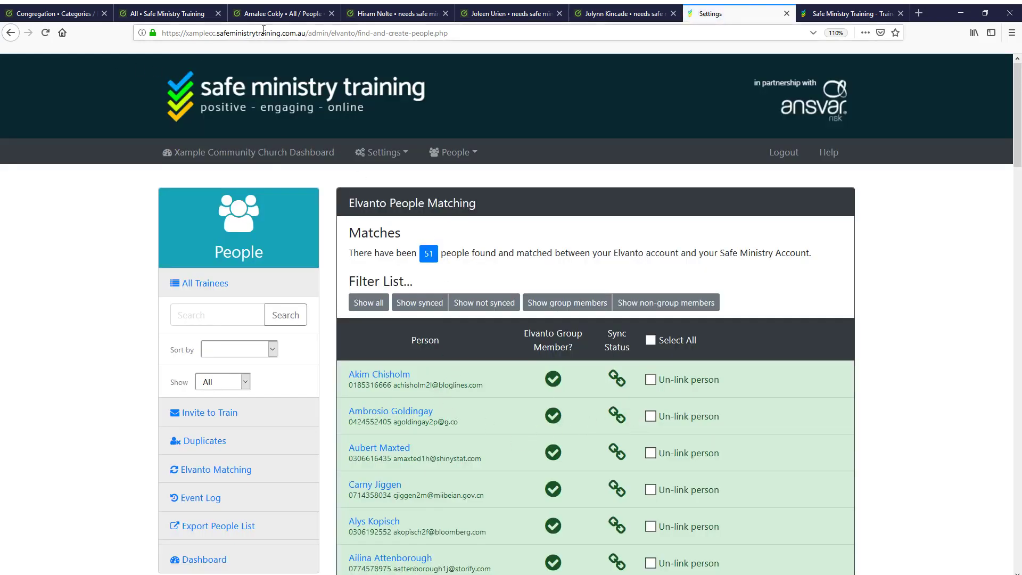
In SMT's People > Elvanto Matching, confirm the not-synced list is empty, then list the synced people
click(153, 18)
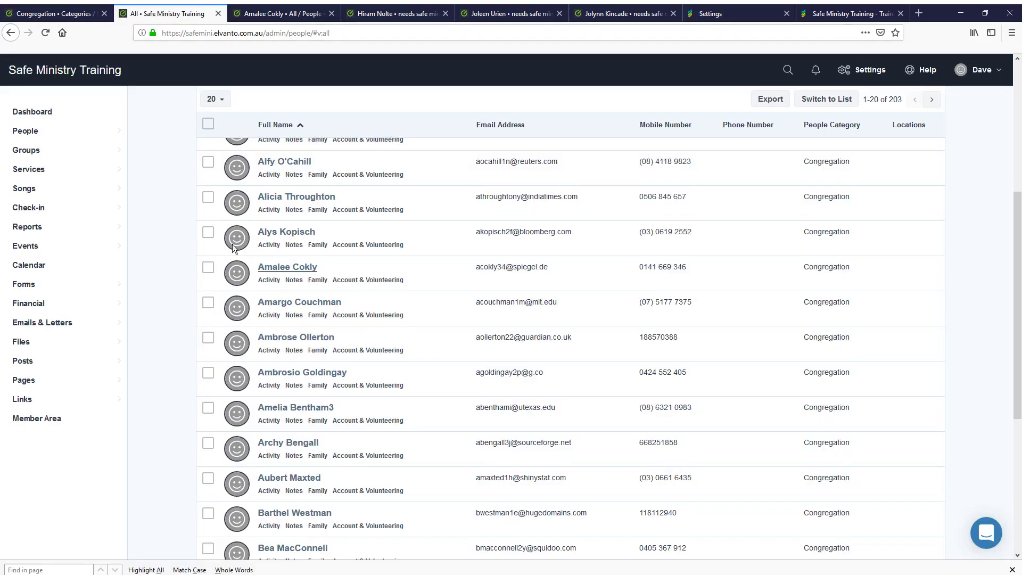
scroll(232, 248, up, 5)
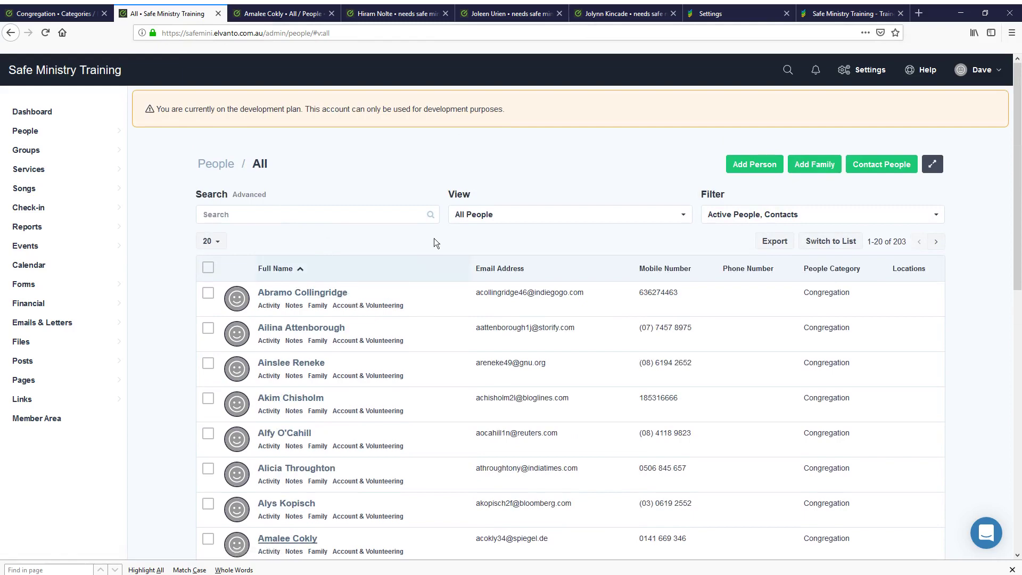
click(846, 14)
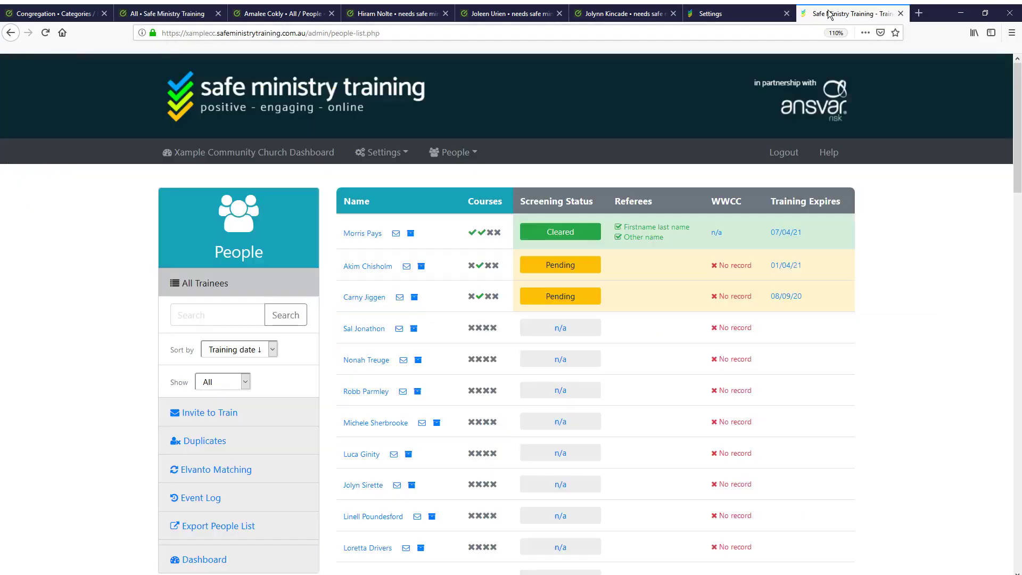
click(453, 152)
click(473, 238)
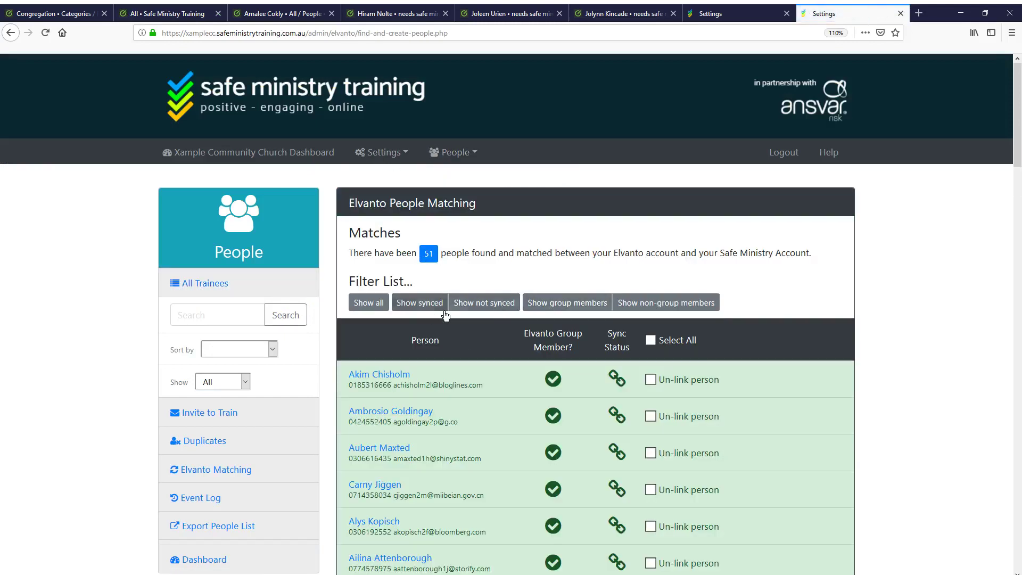
click(480, 303)
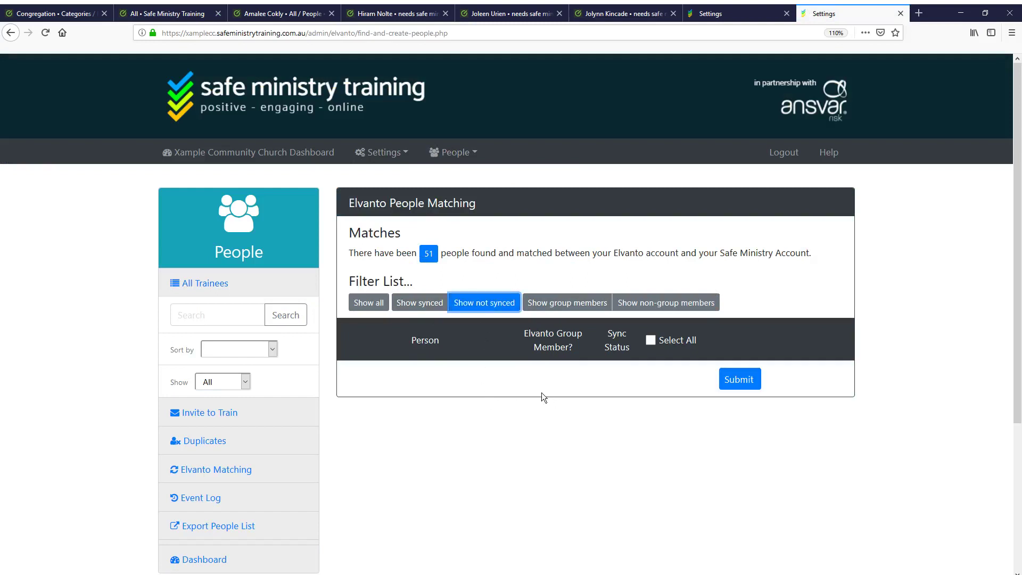
click(423, 303)
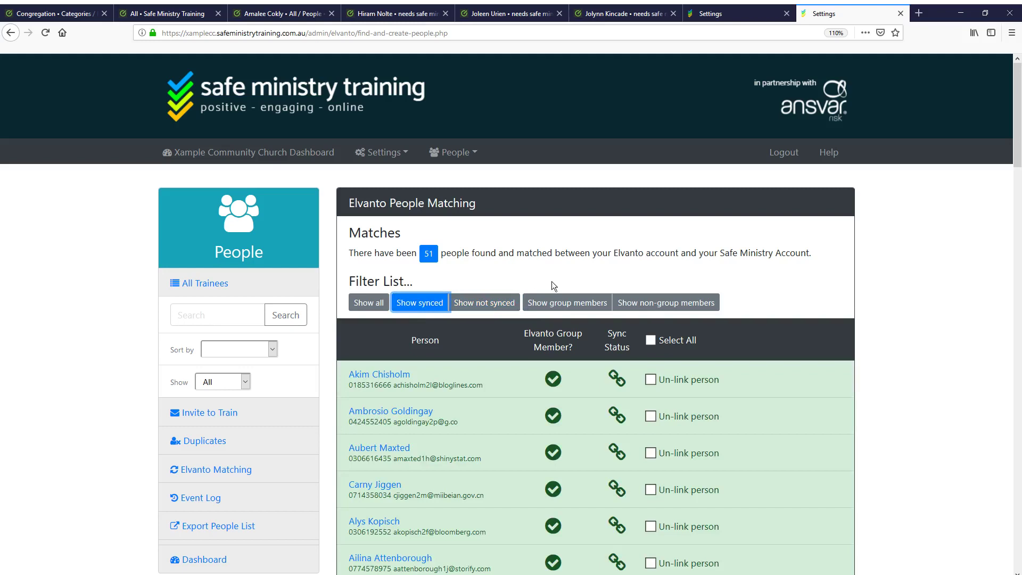
scroll(554, 379, down, 2)
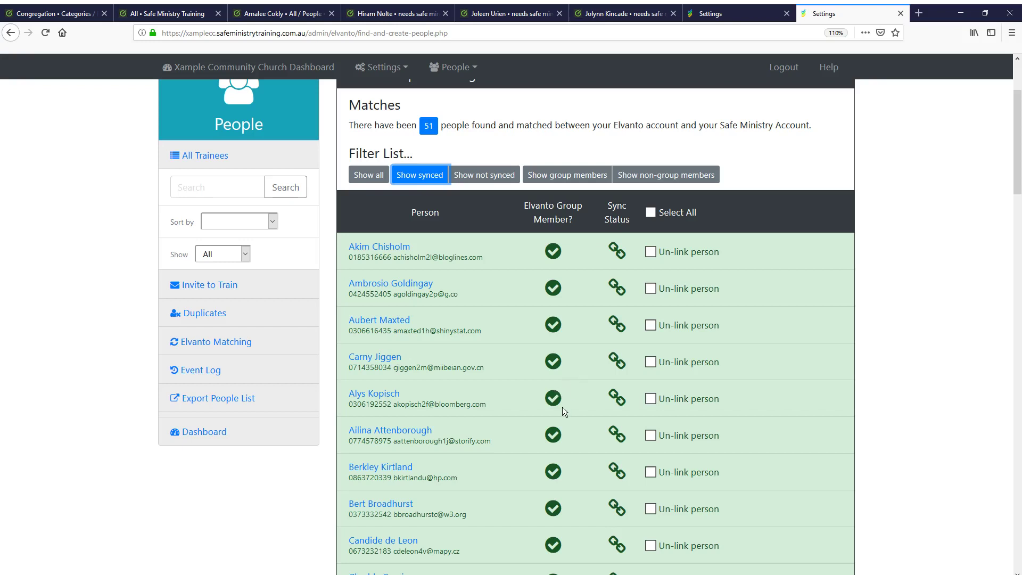
scroll(517, 443, up, 2)
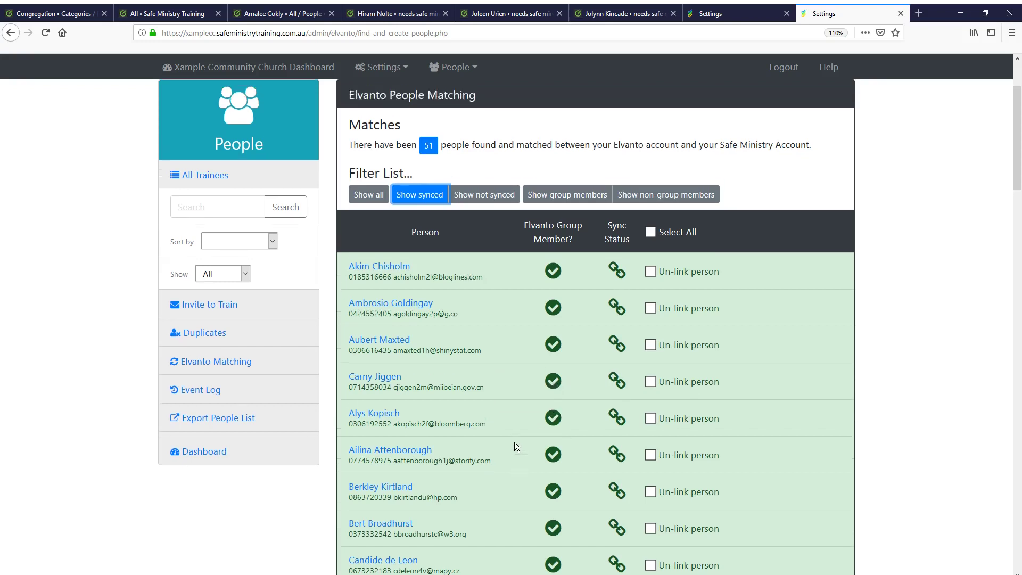